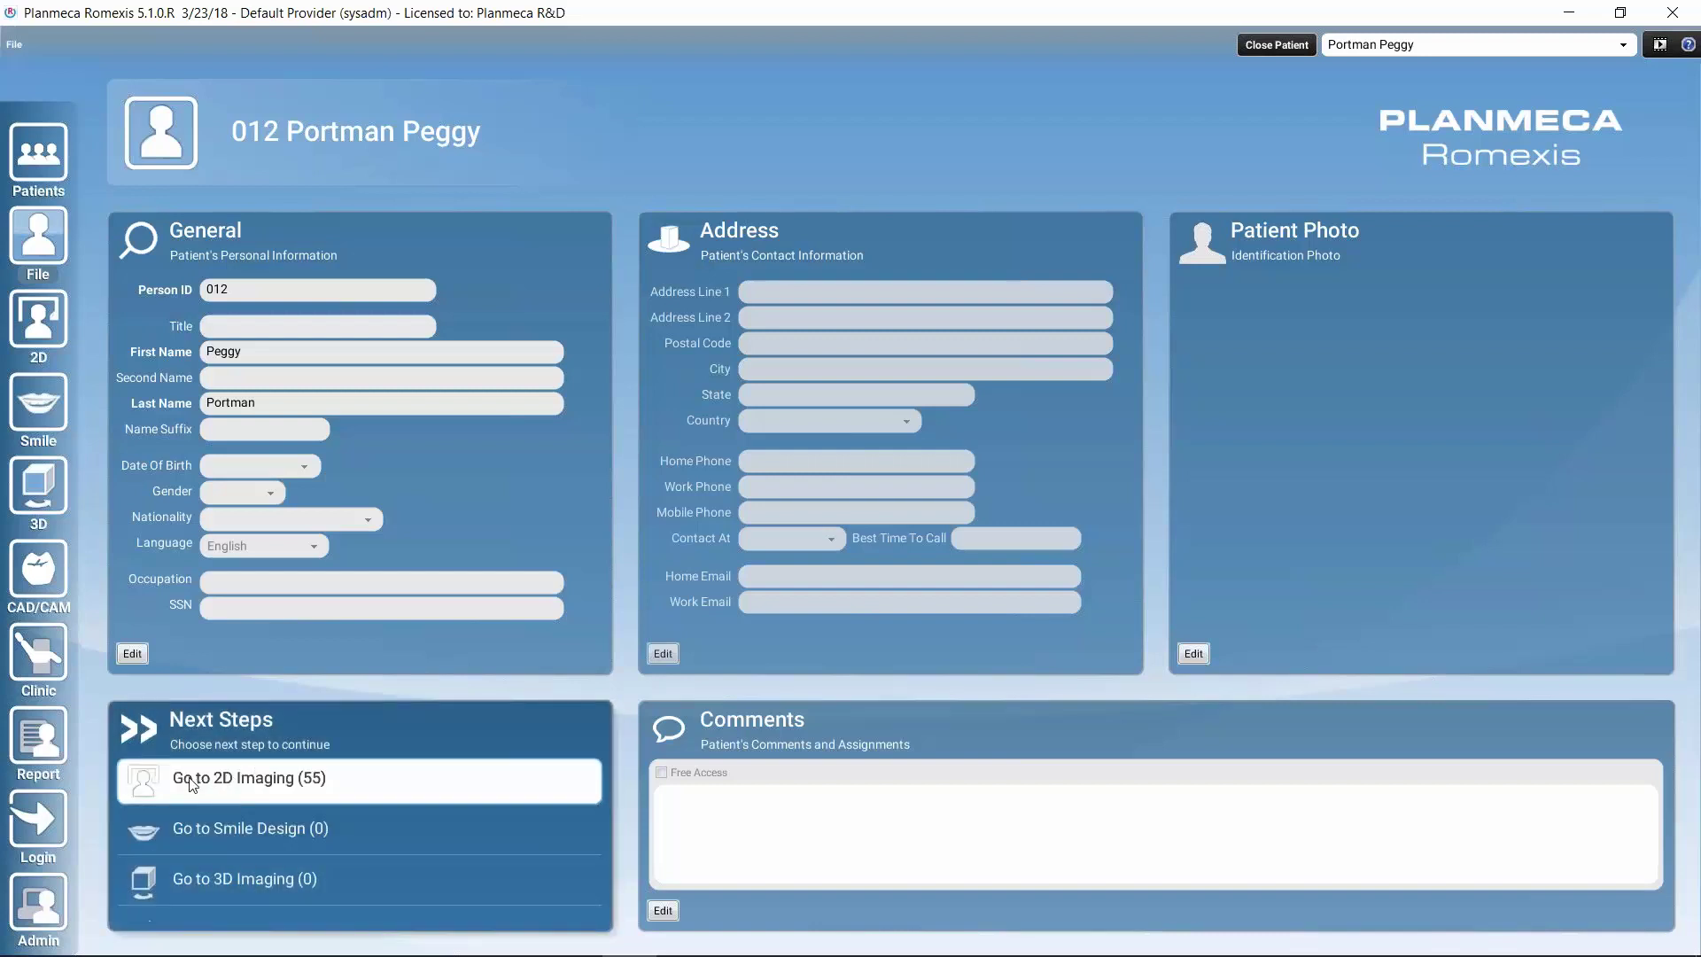
Step: Open the patient's 2D imaging, list the studies and select the 18 FMX study
click(221, 788)
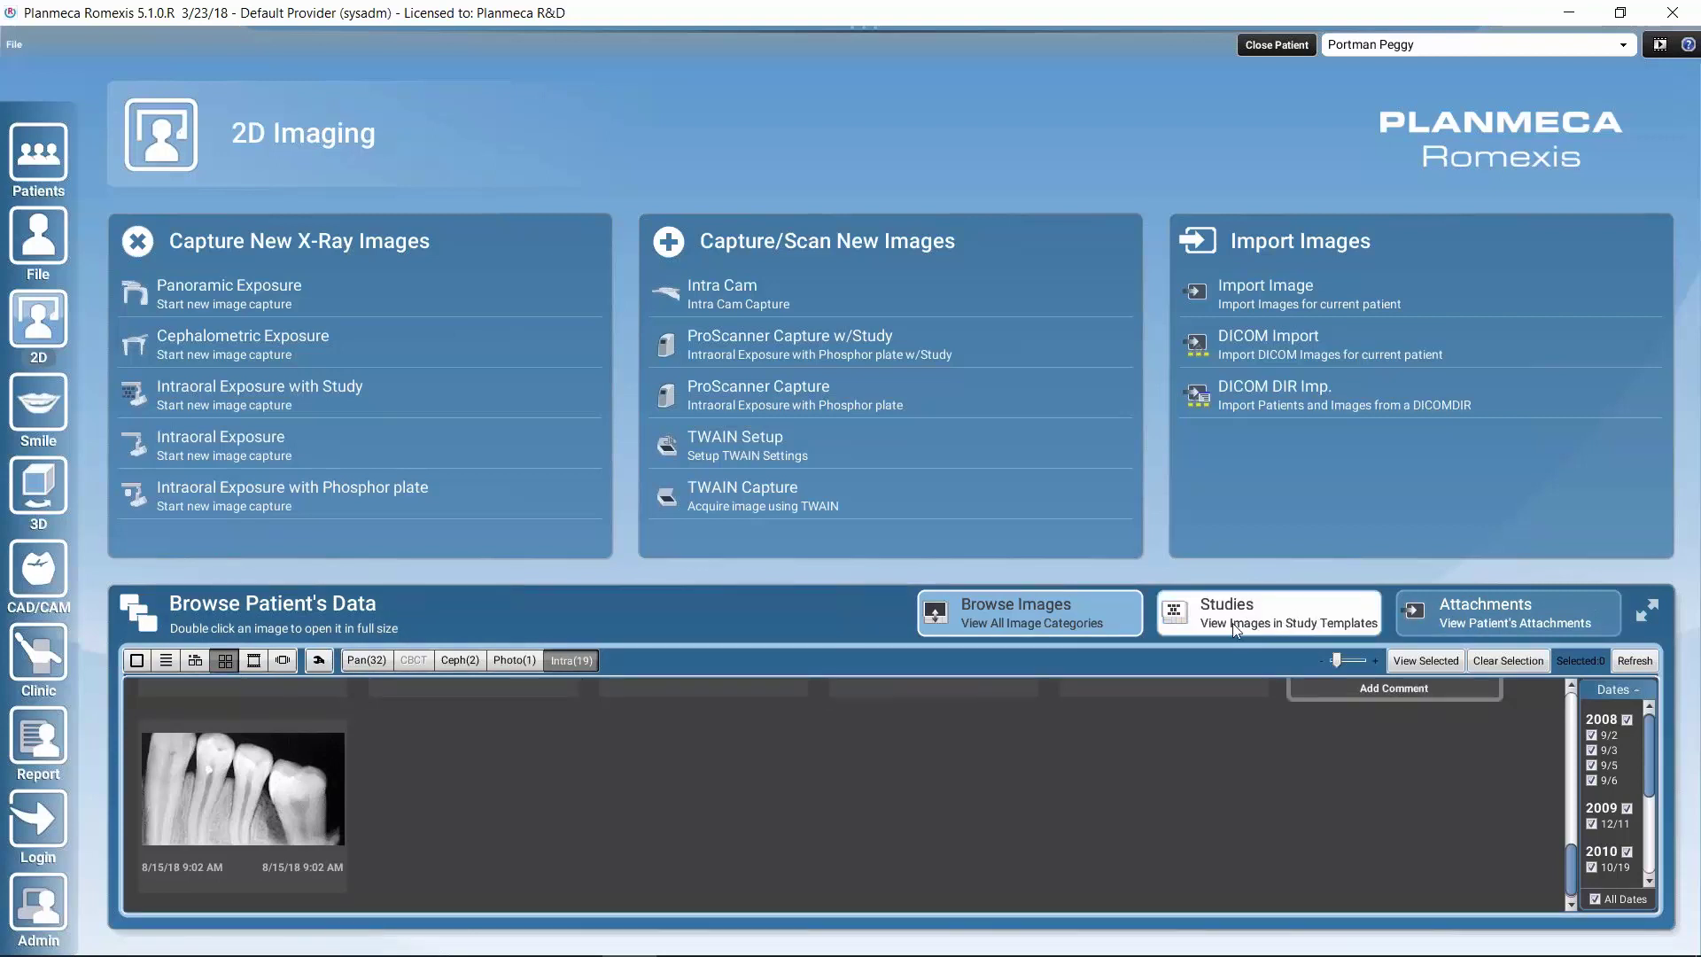
click(1258, 613)
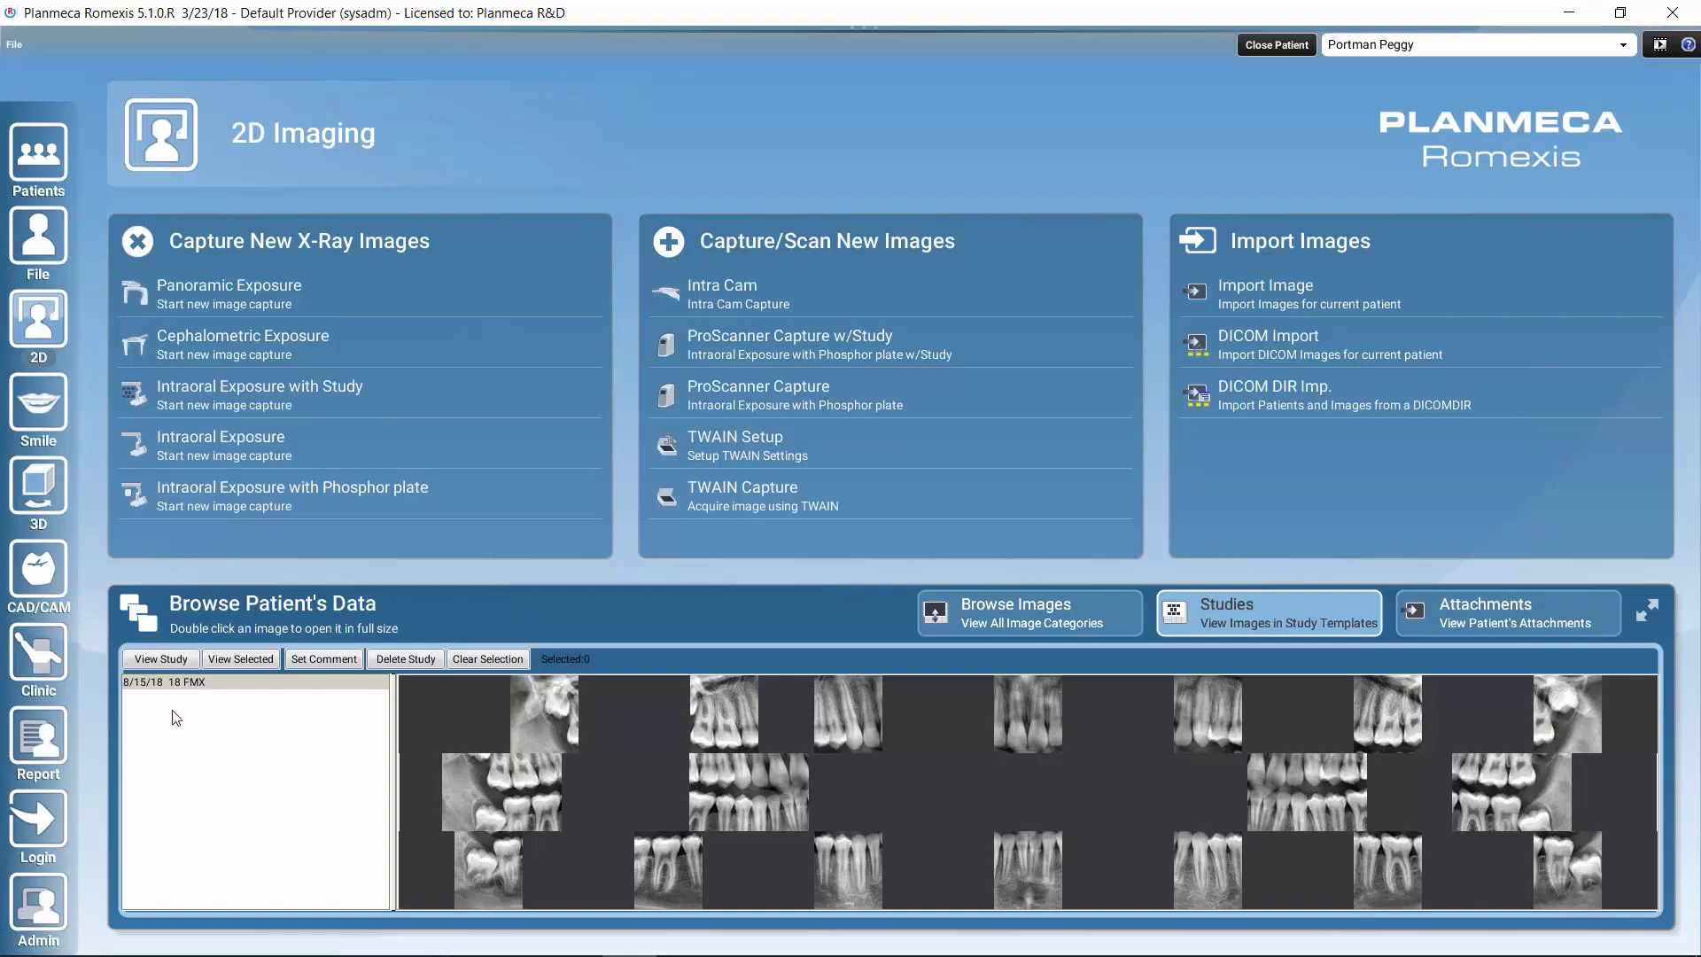
click(187, 684)
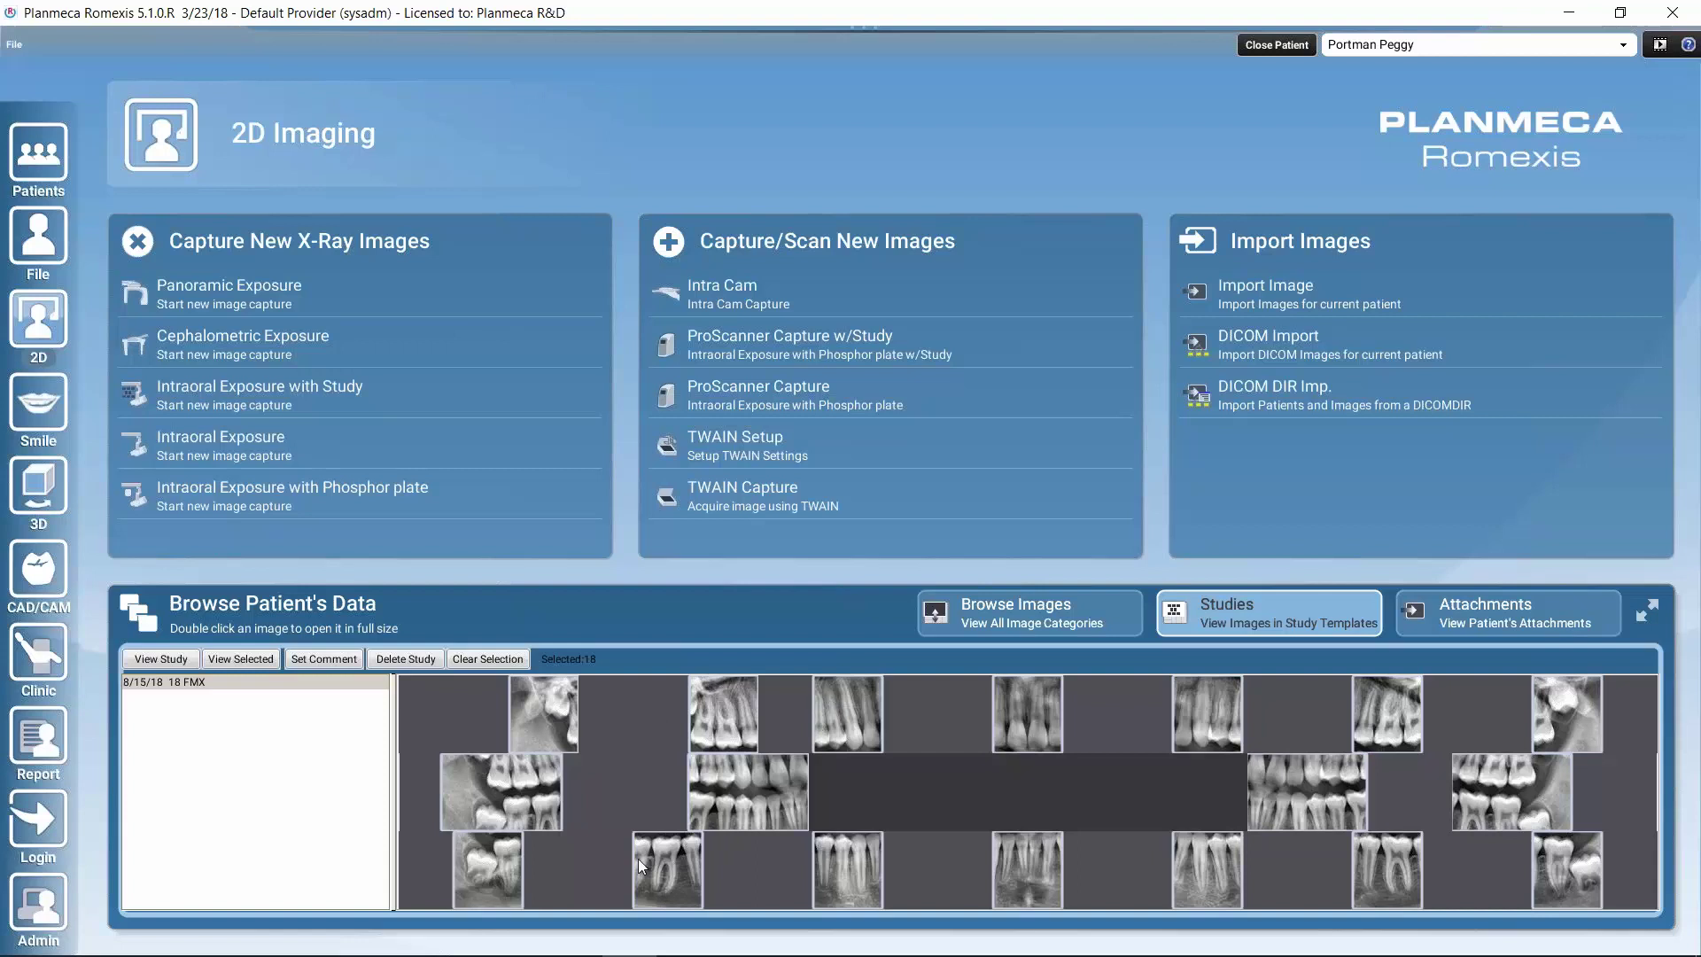
Step: Deselect the first two images in the study's lowest row and add both back to the selection
ctrl+click(493, 864)
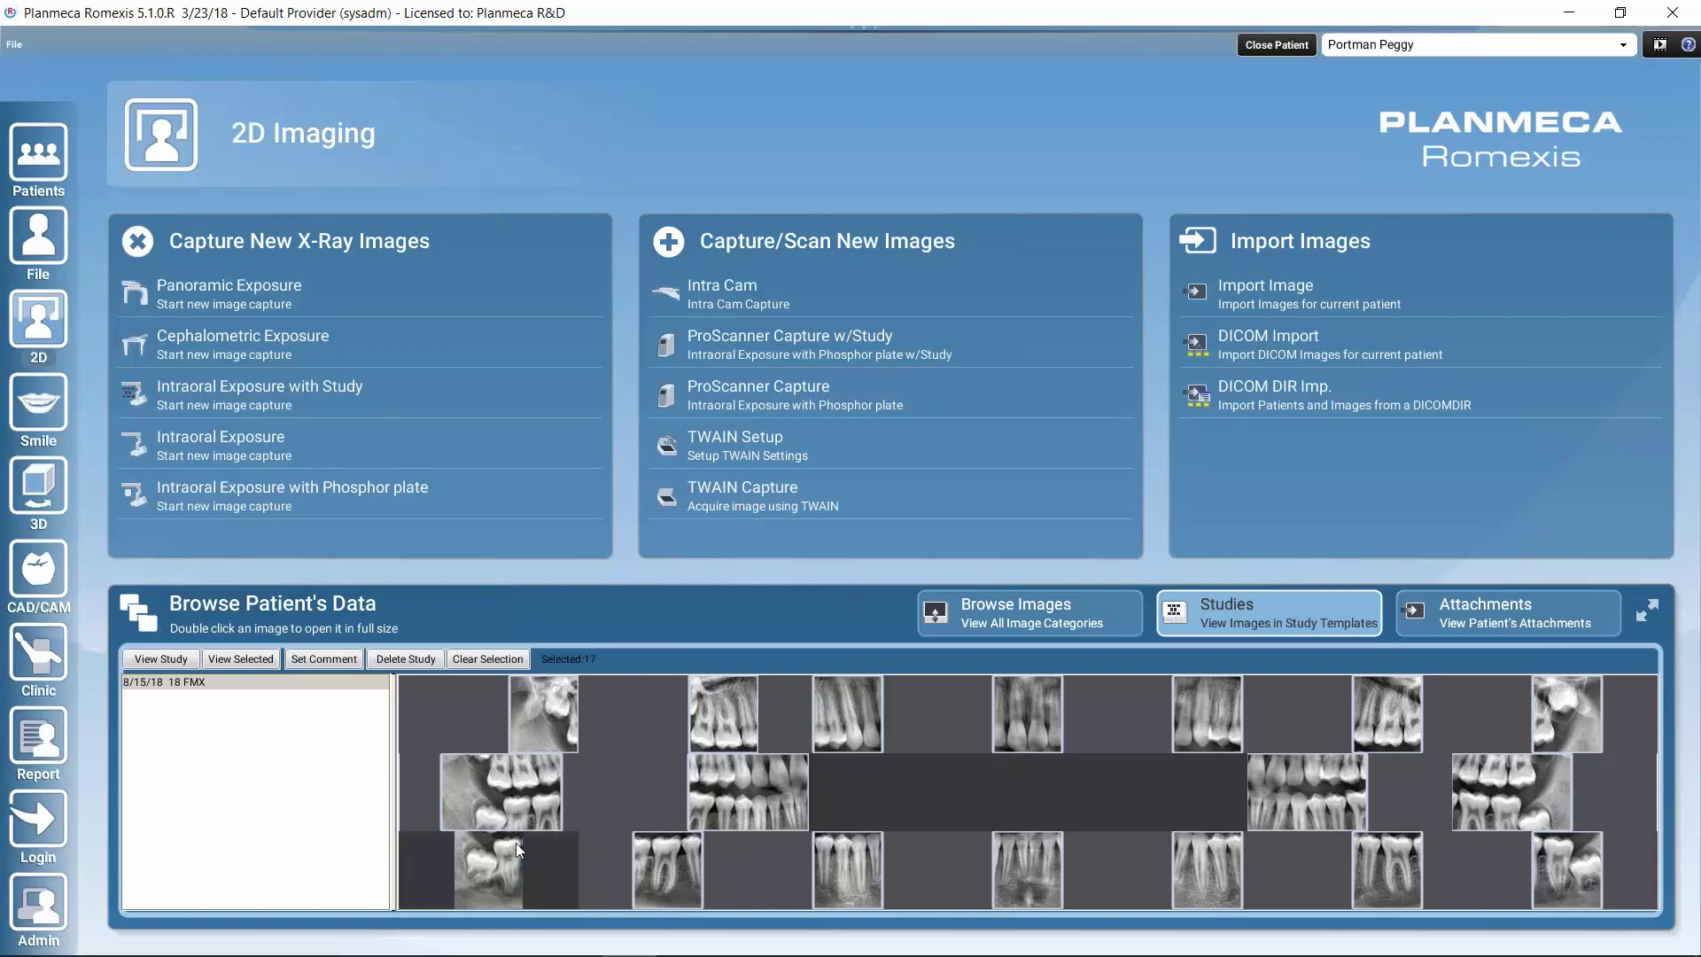
ctrl+click(667, 870)
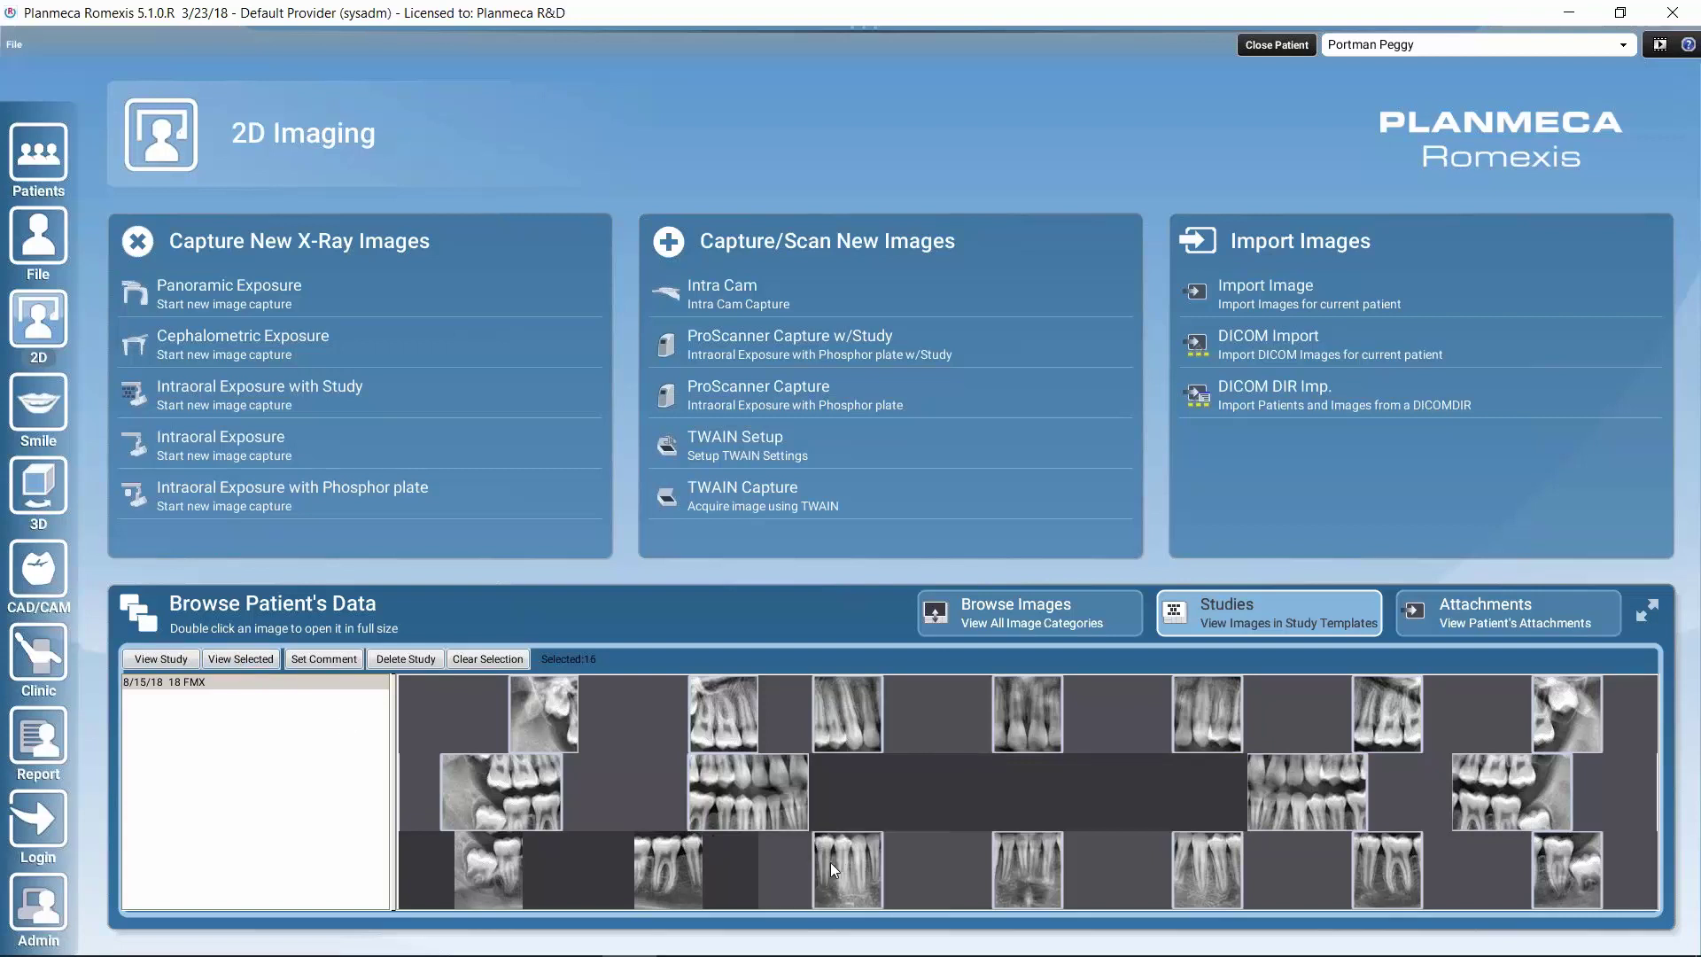
click(698, 880)
click(518, 886)
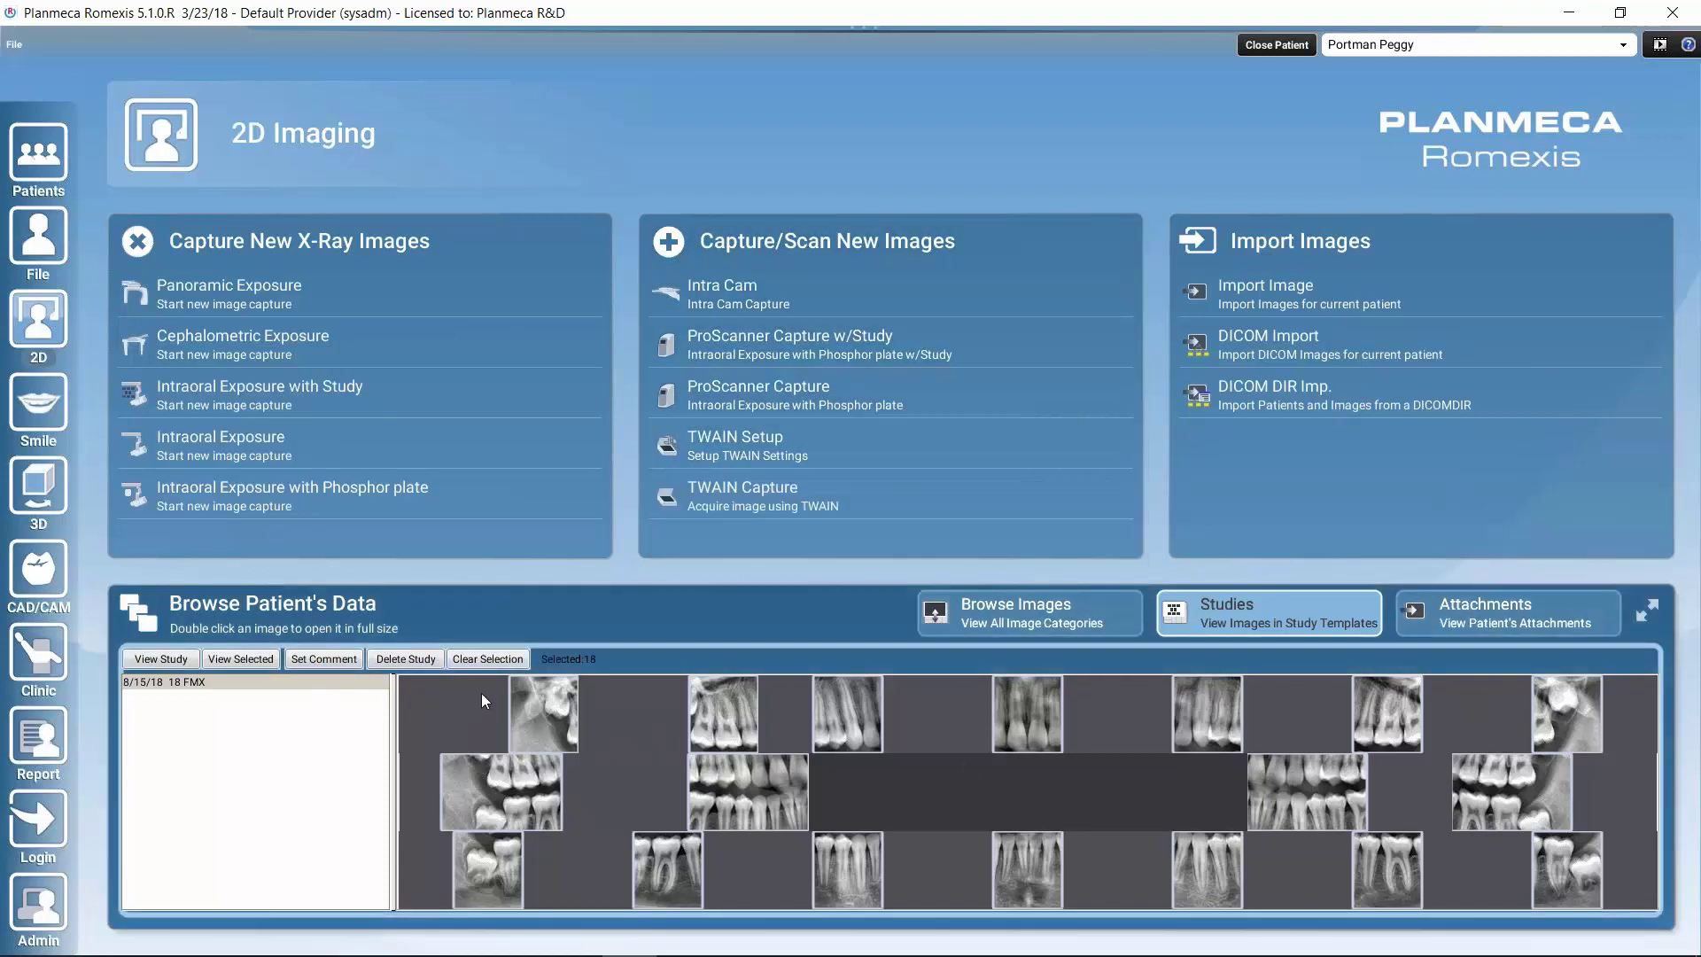
Step: View the 18 FMX study at full size and hide the image browser
click(161, 661)
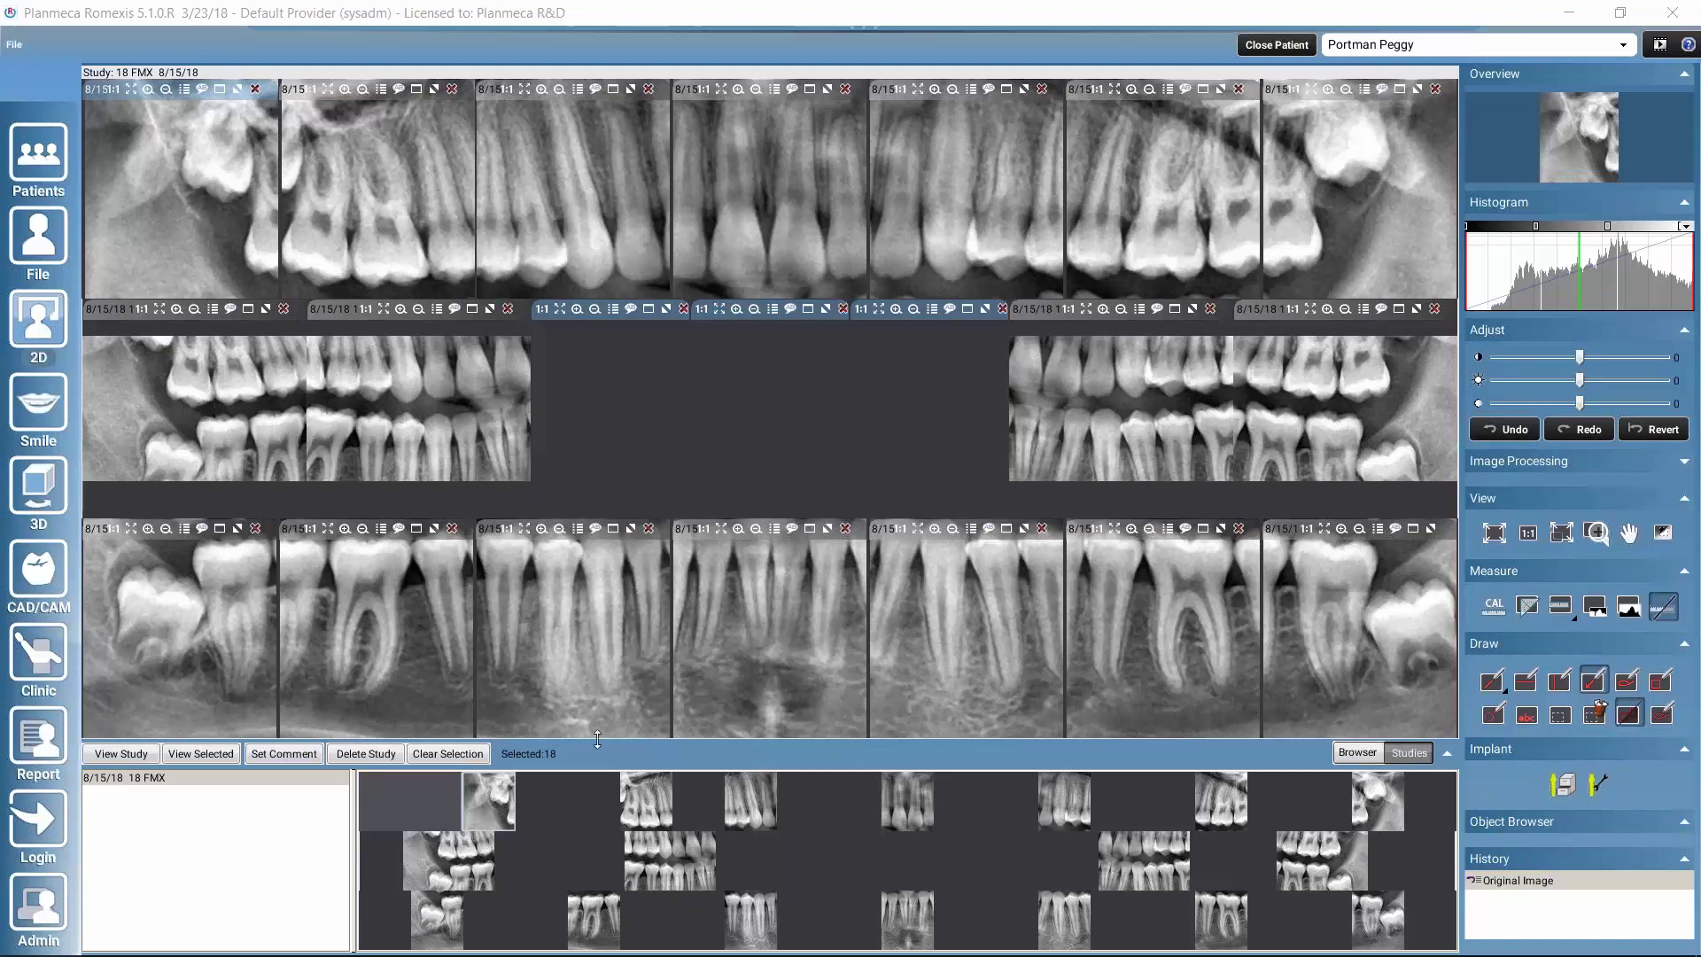
mouse_move(855, 36)
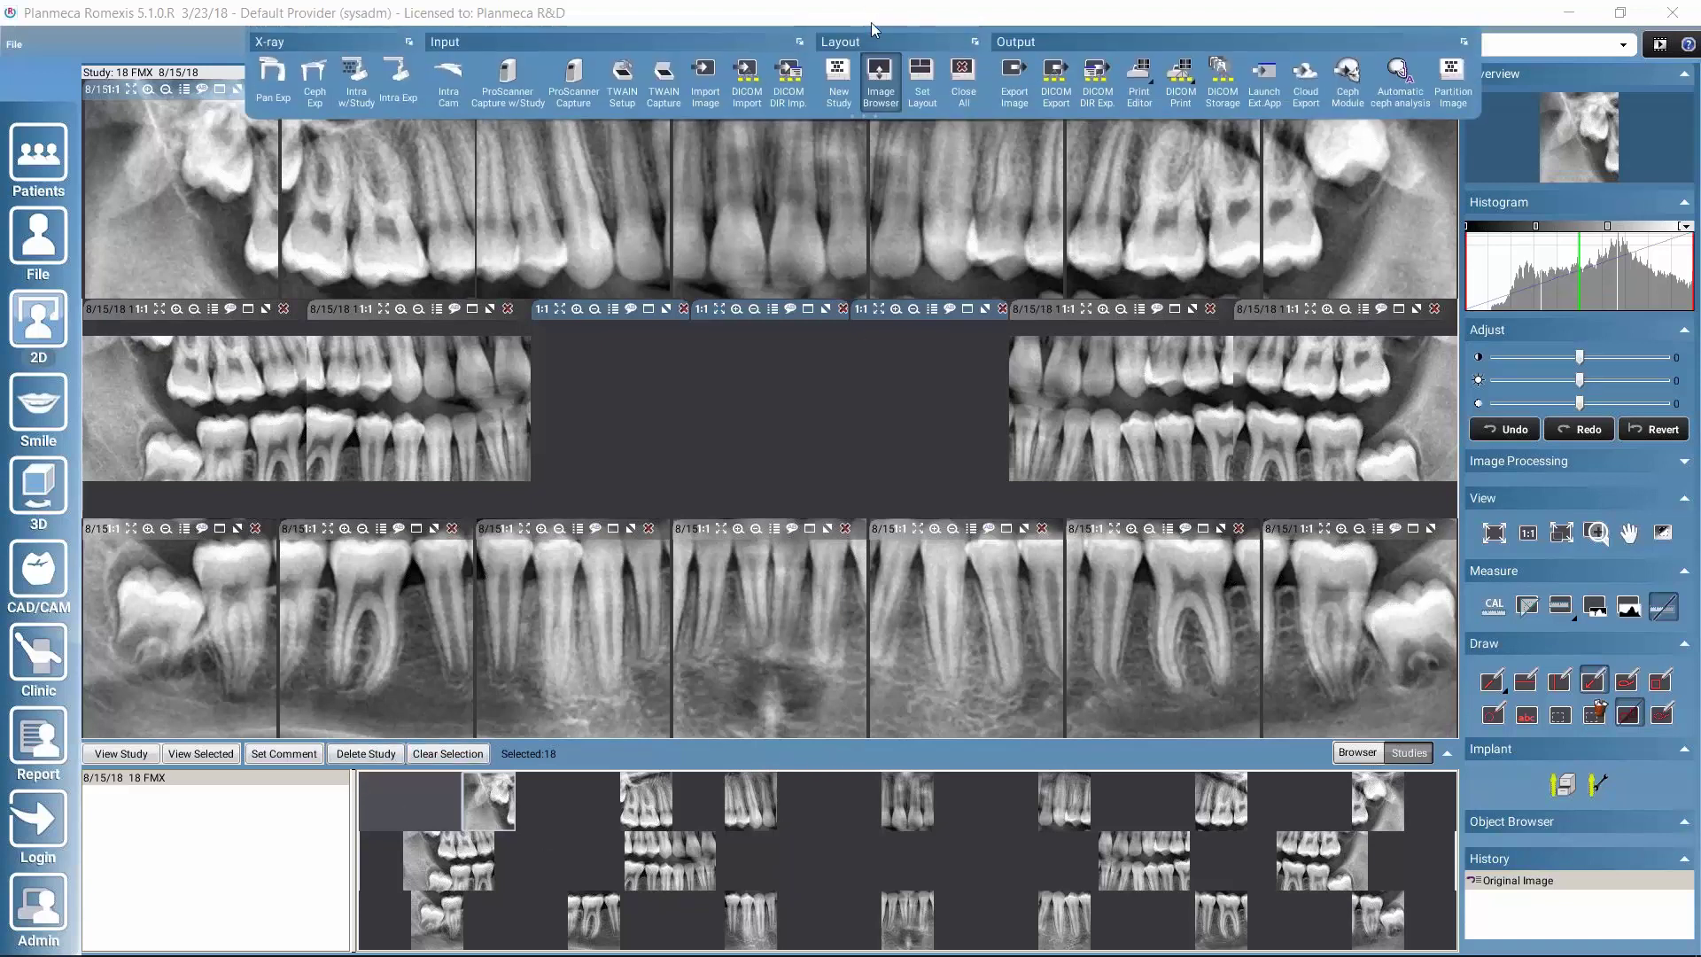
click(881, 94)
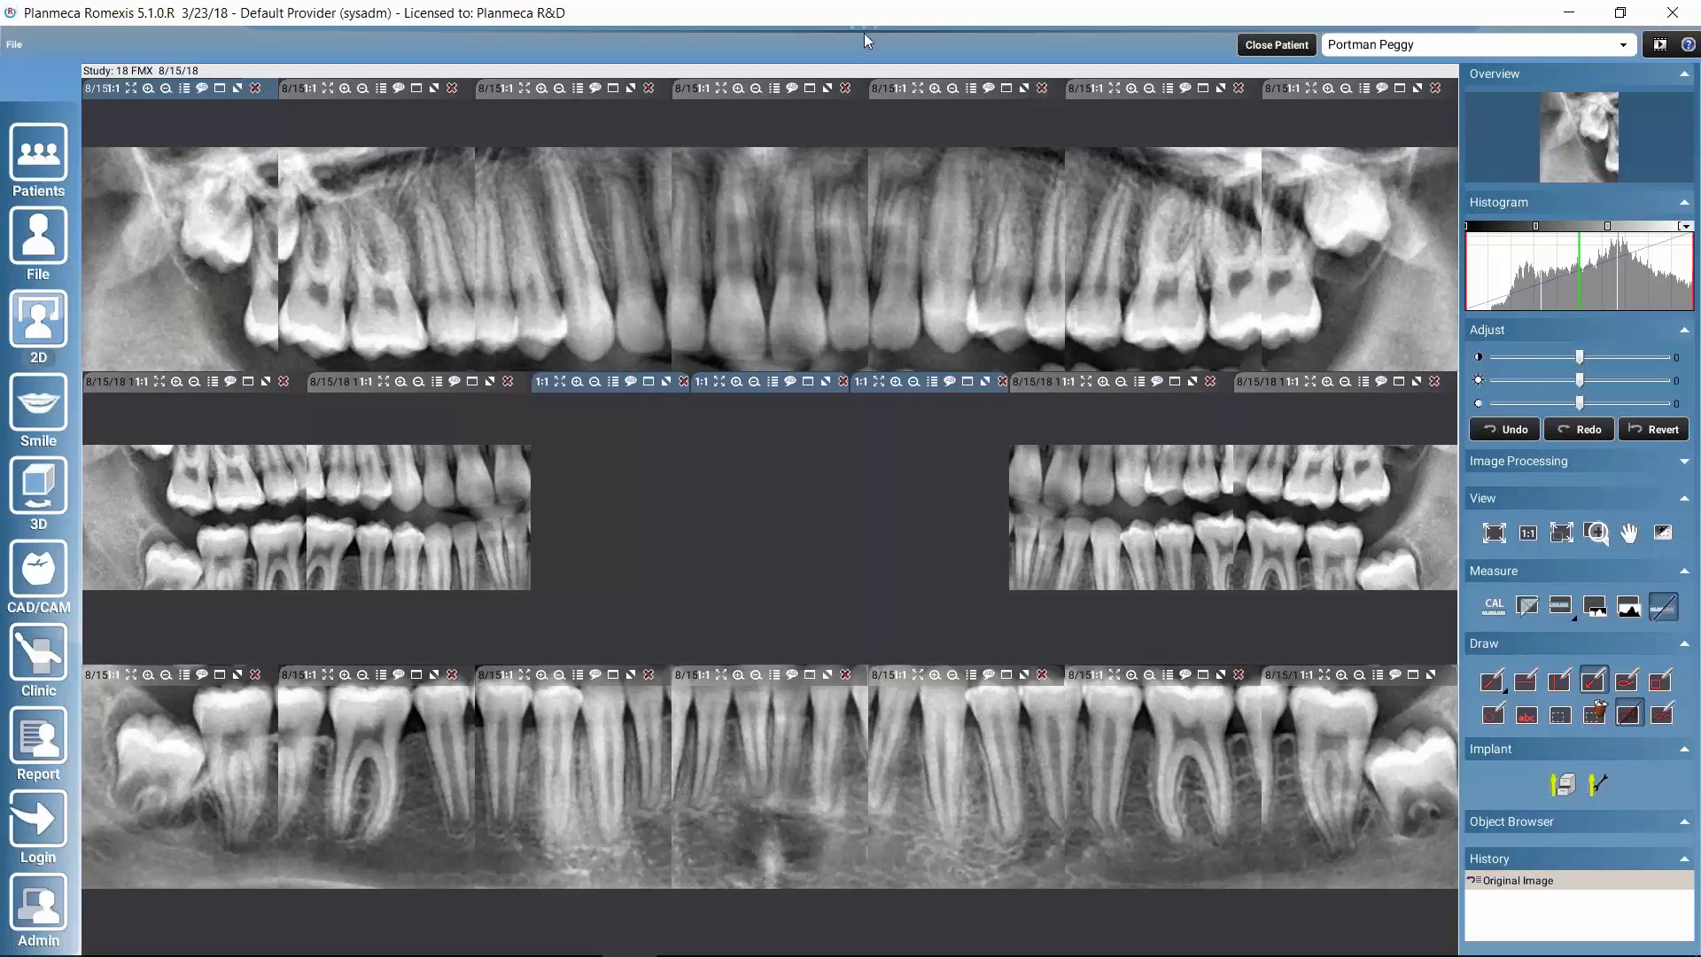
Step: Create a new study from the 18 FMX template
mouse_move(865, 32)
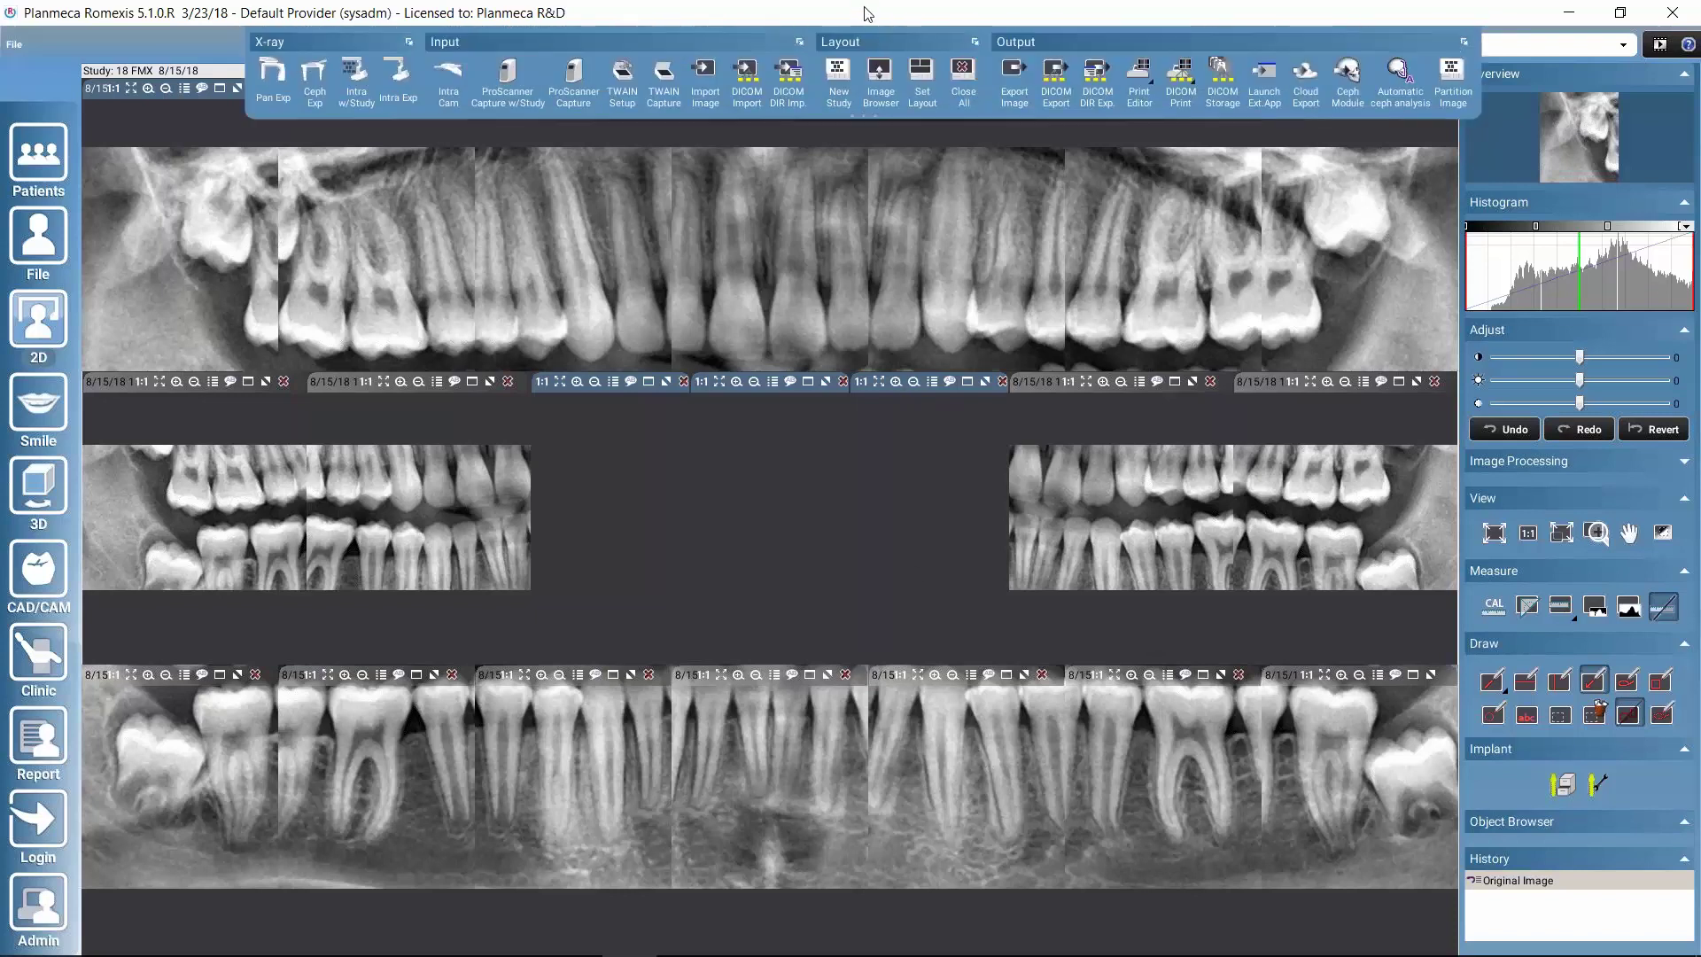
click(840, 94)
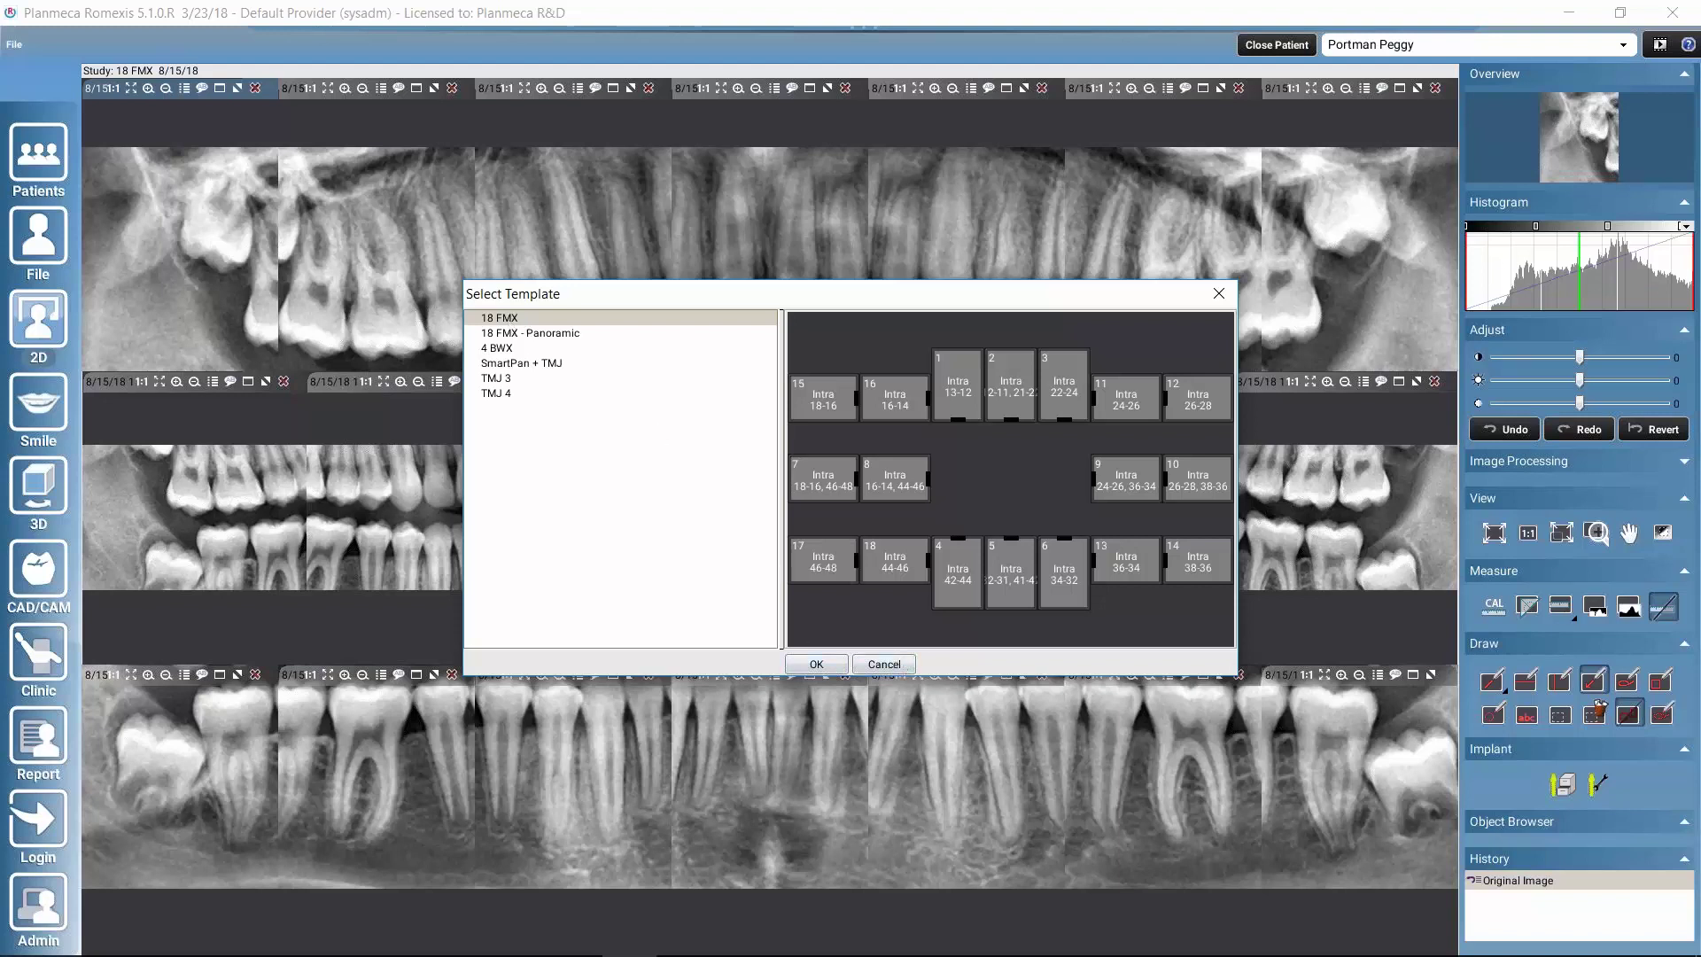
click(820, 664)
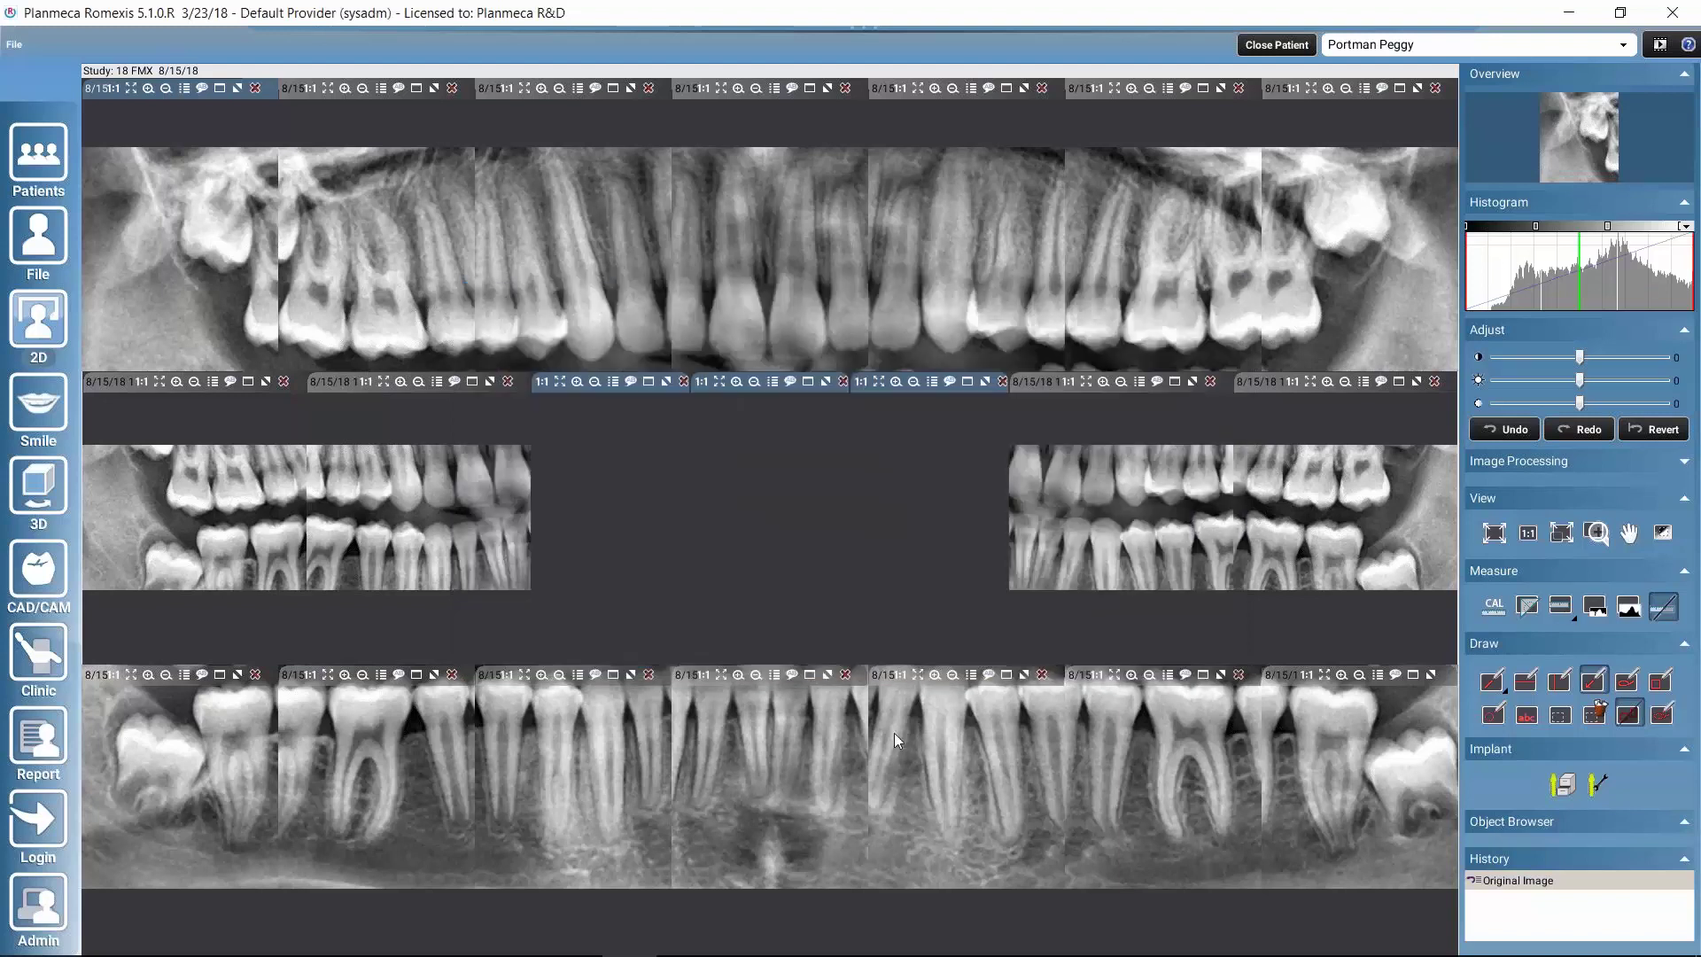
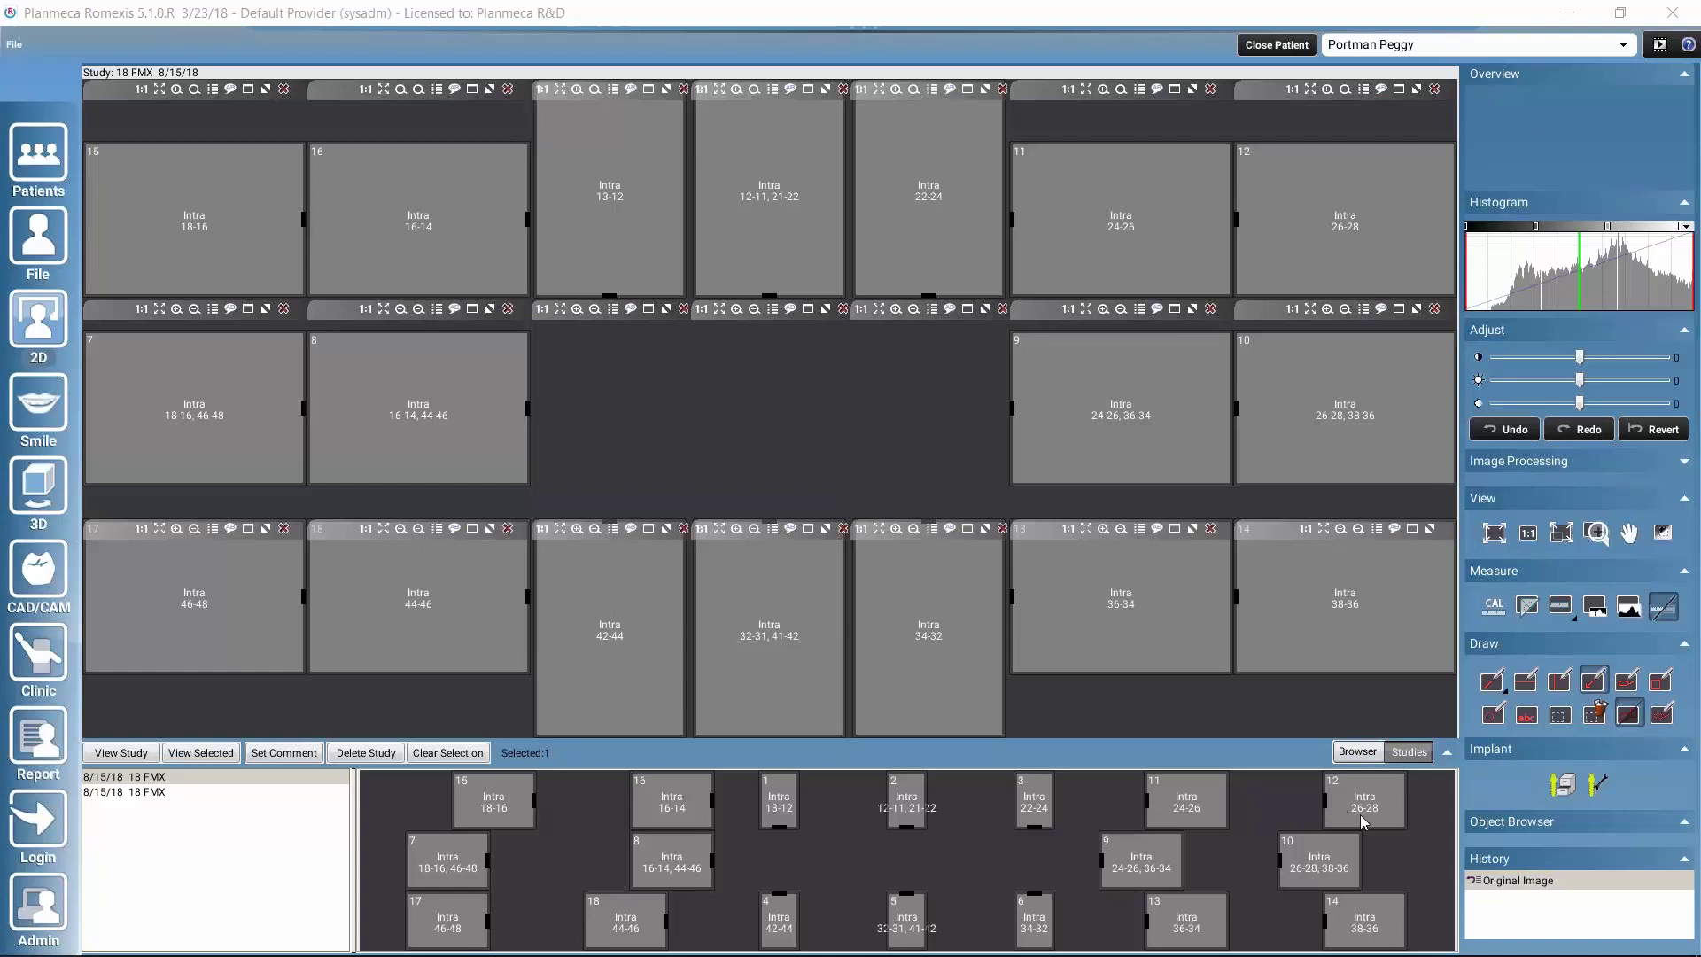
Step: Browse the patient's intraoral images and add the first bitewing image to the new study's 18-16 slot
click(1359, 754)
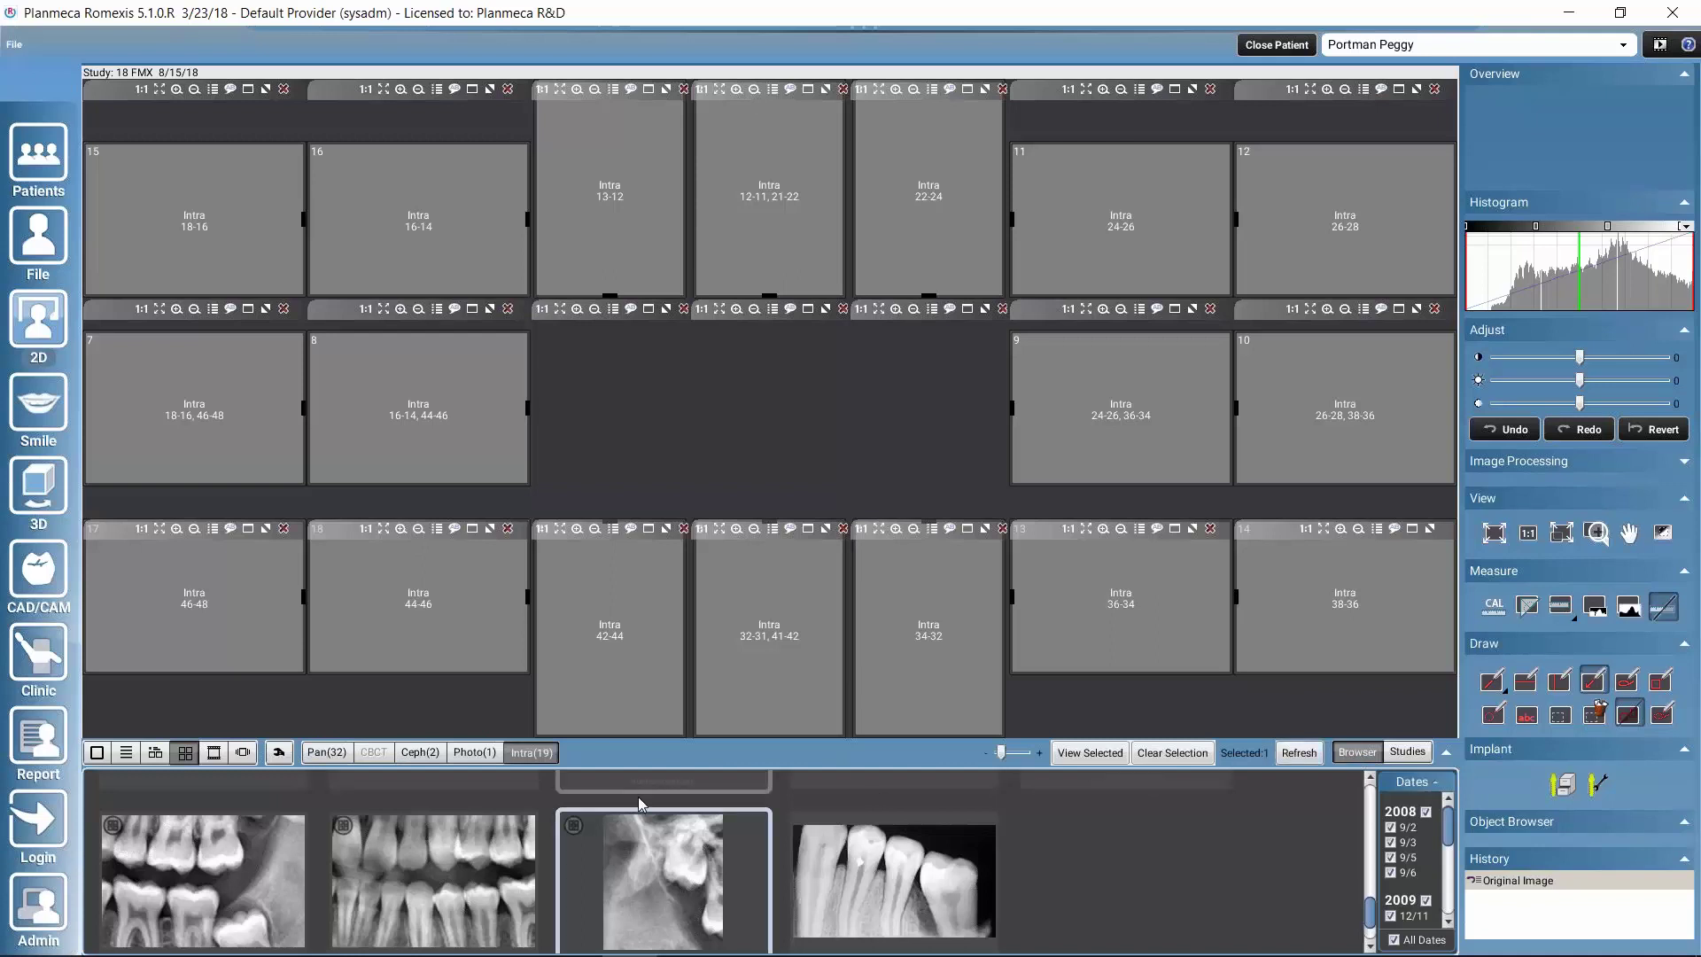
scroll(1106, 858, up, 1)
scroll(1106, 858, up, 2)
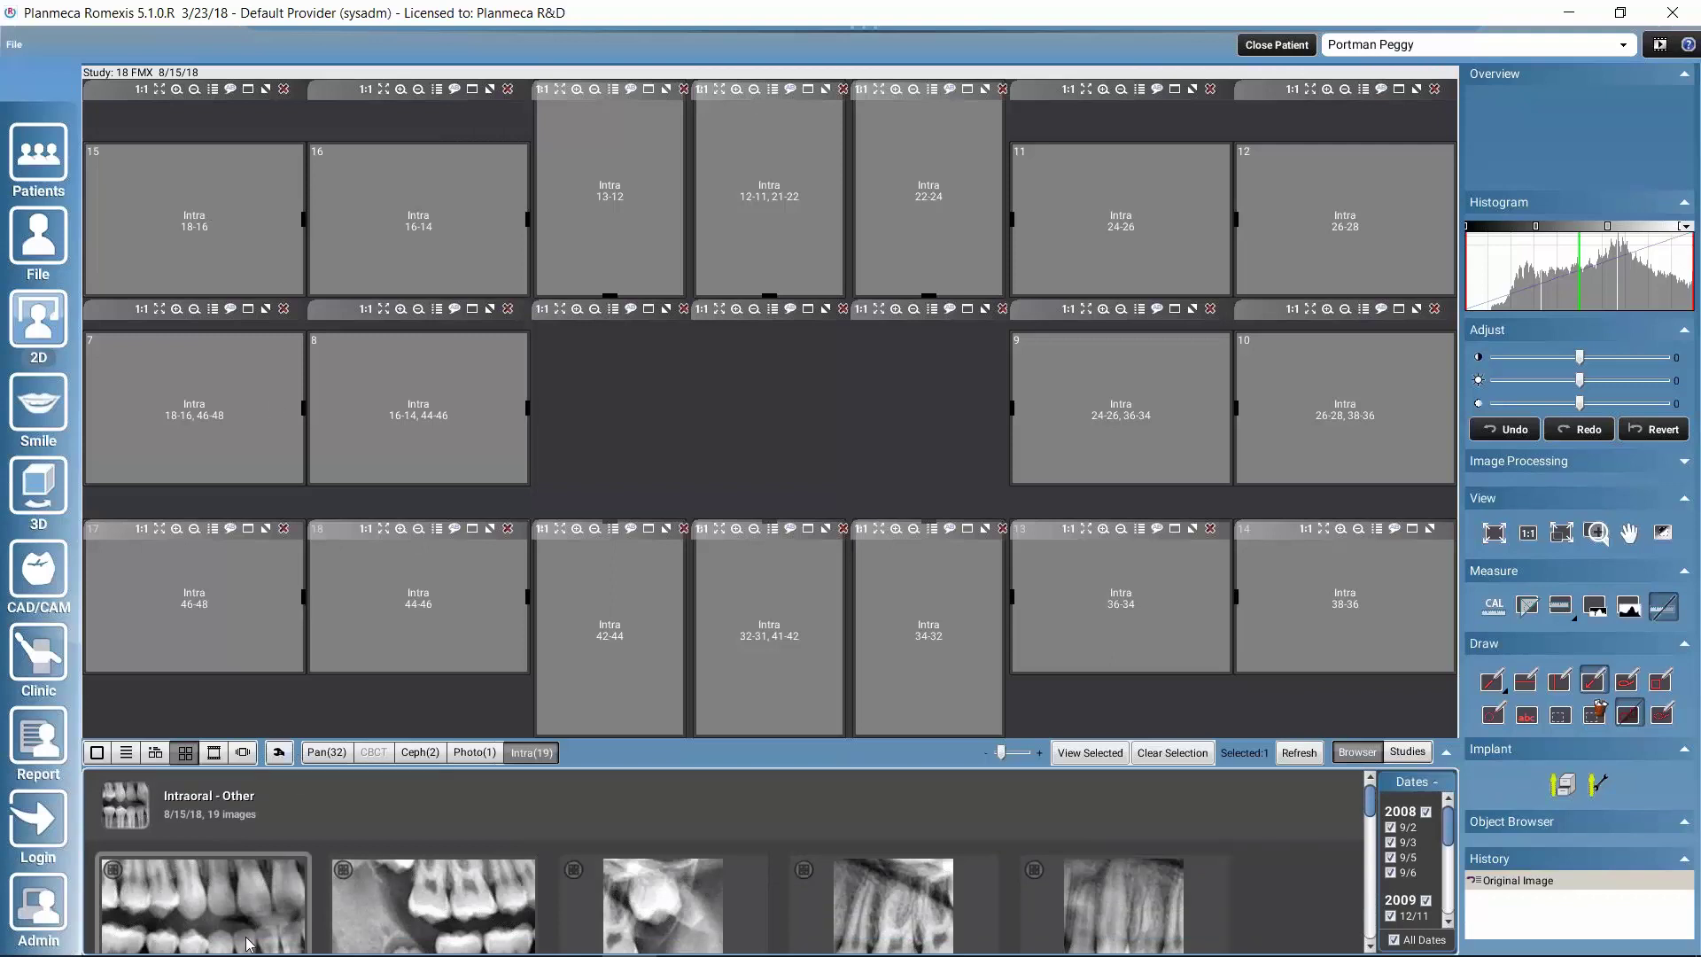
scroll(249, 929, down, 1)
scroll(249, 929, down, 2)
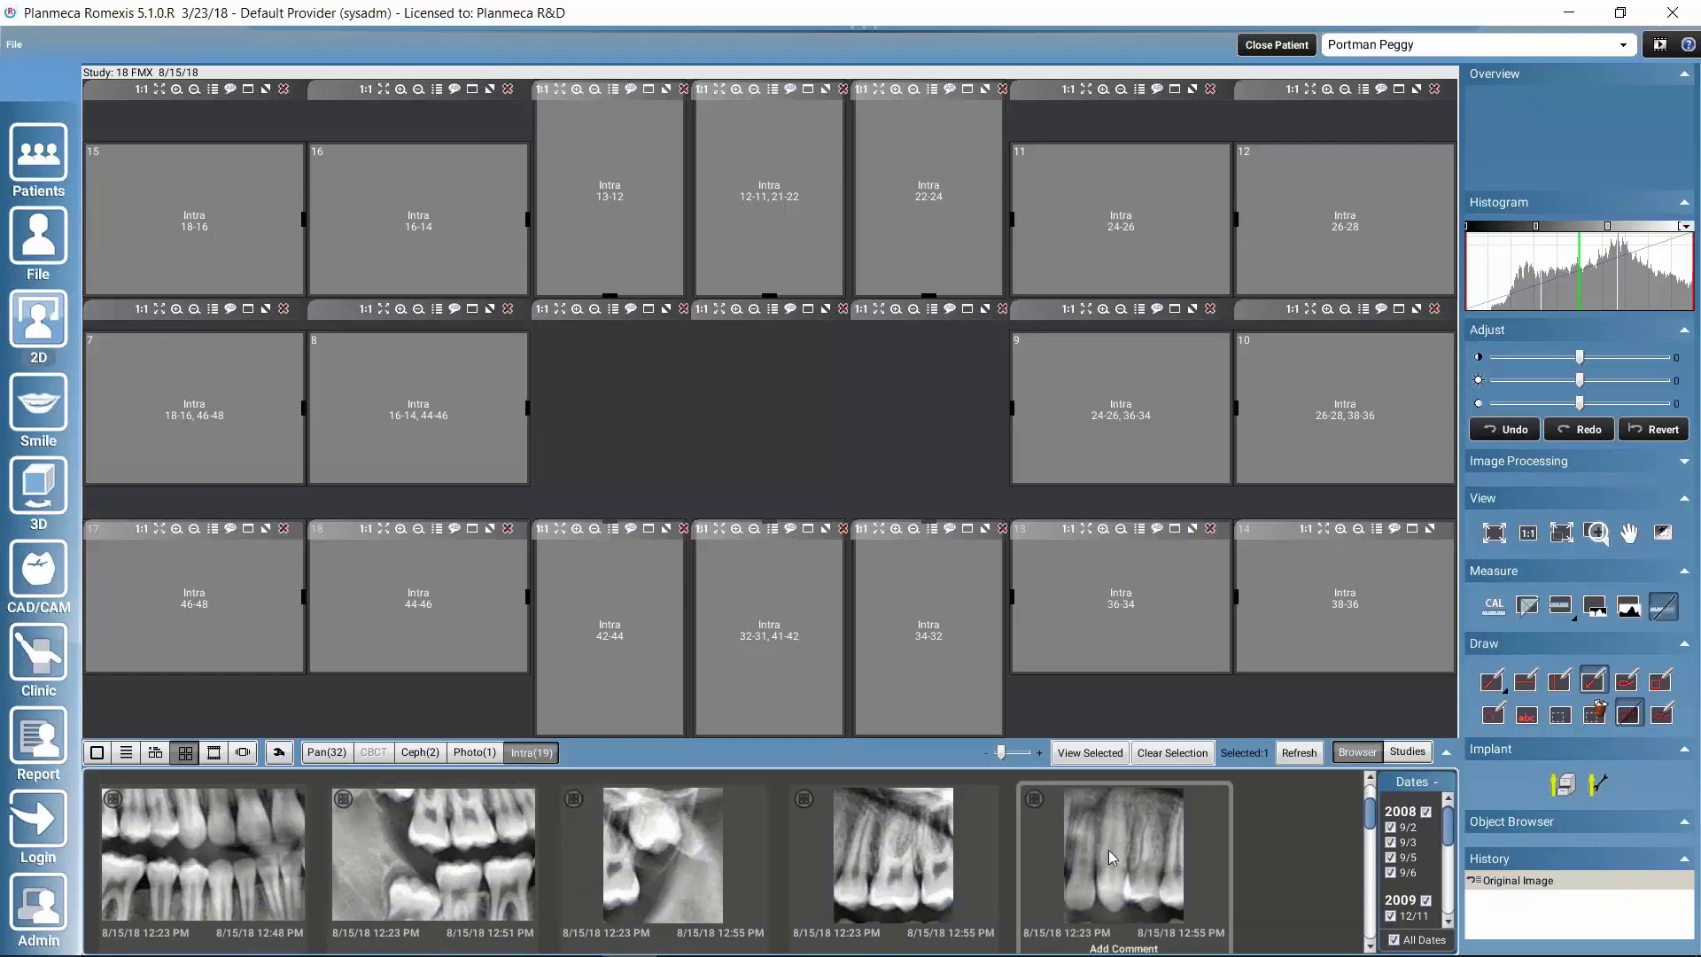
scroll(807, 870, down, 2)
scroll(833, 875, up, 2)
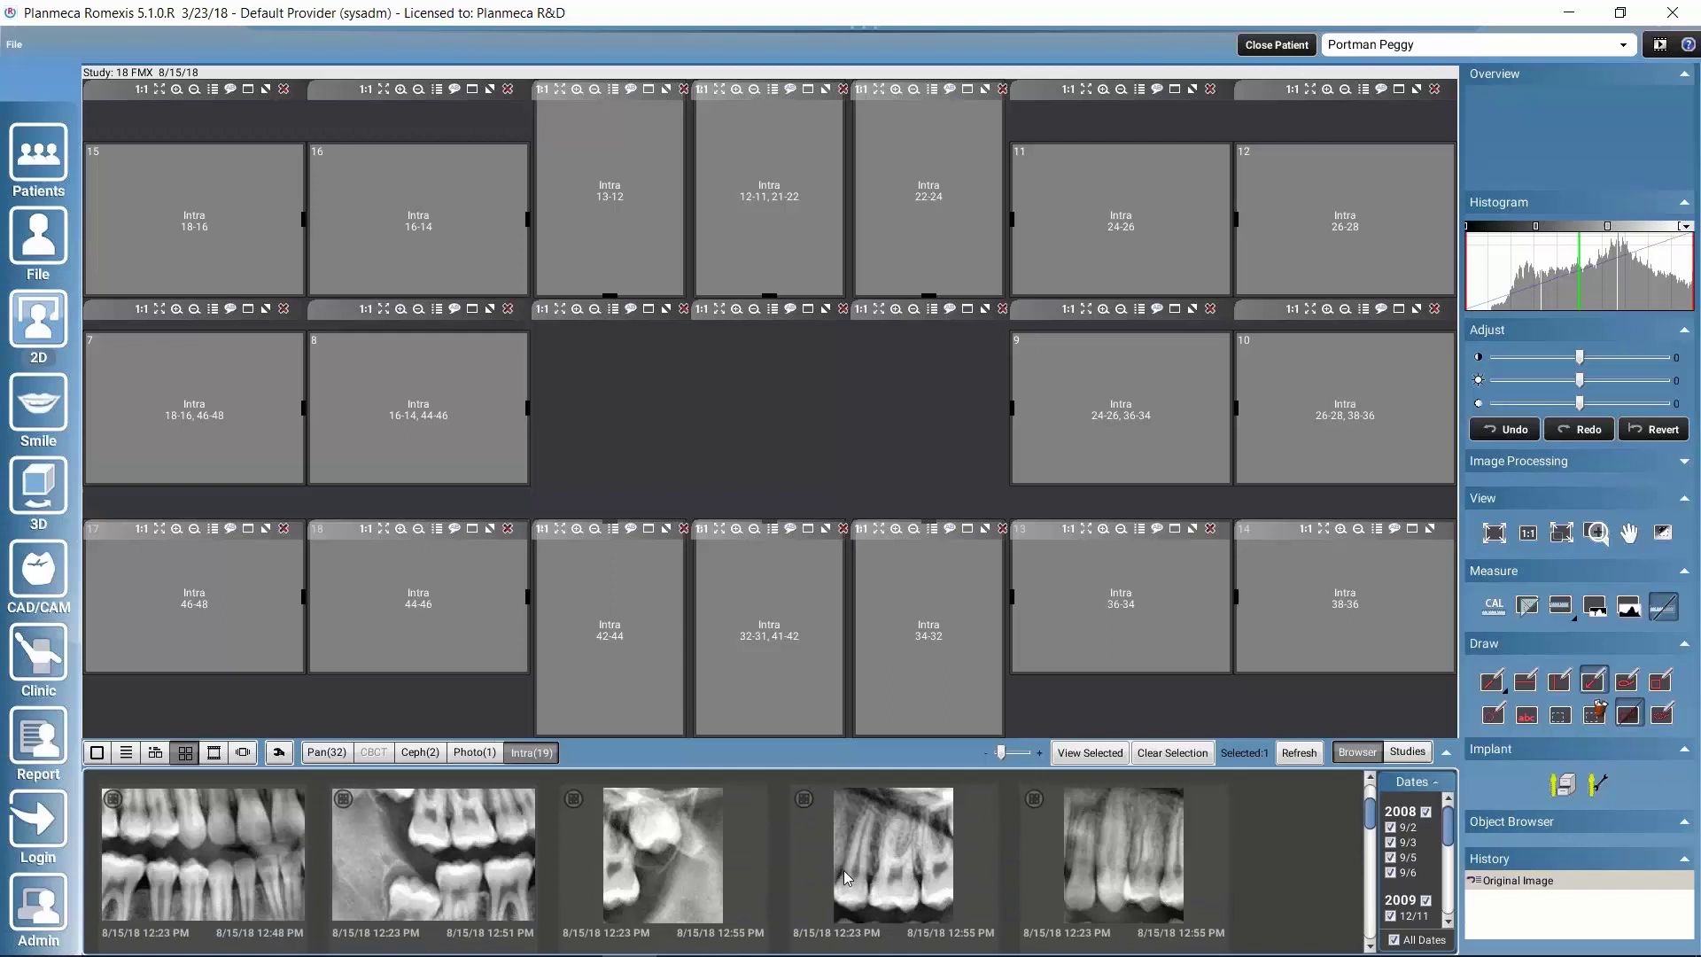
scroll(727, 886, up, 3)
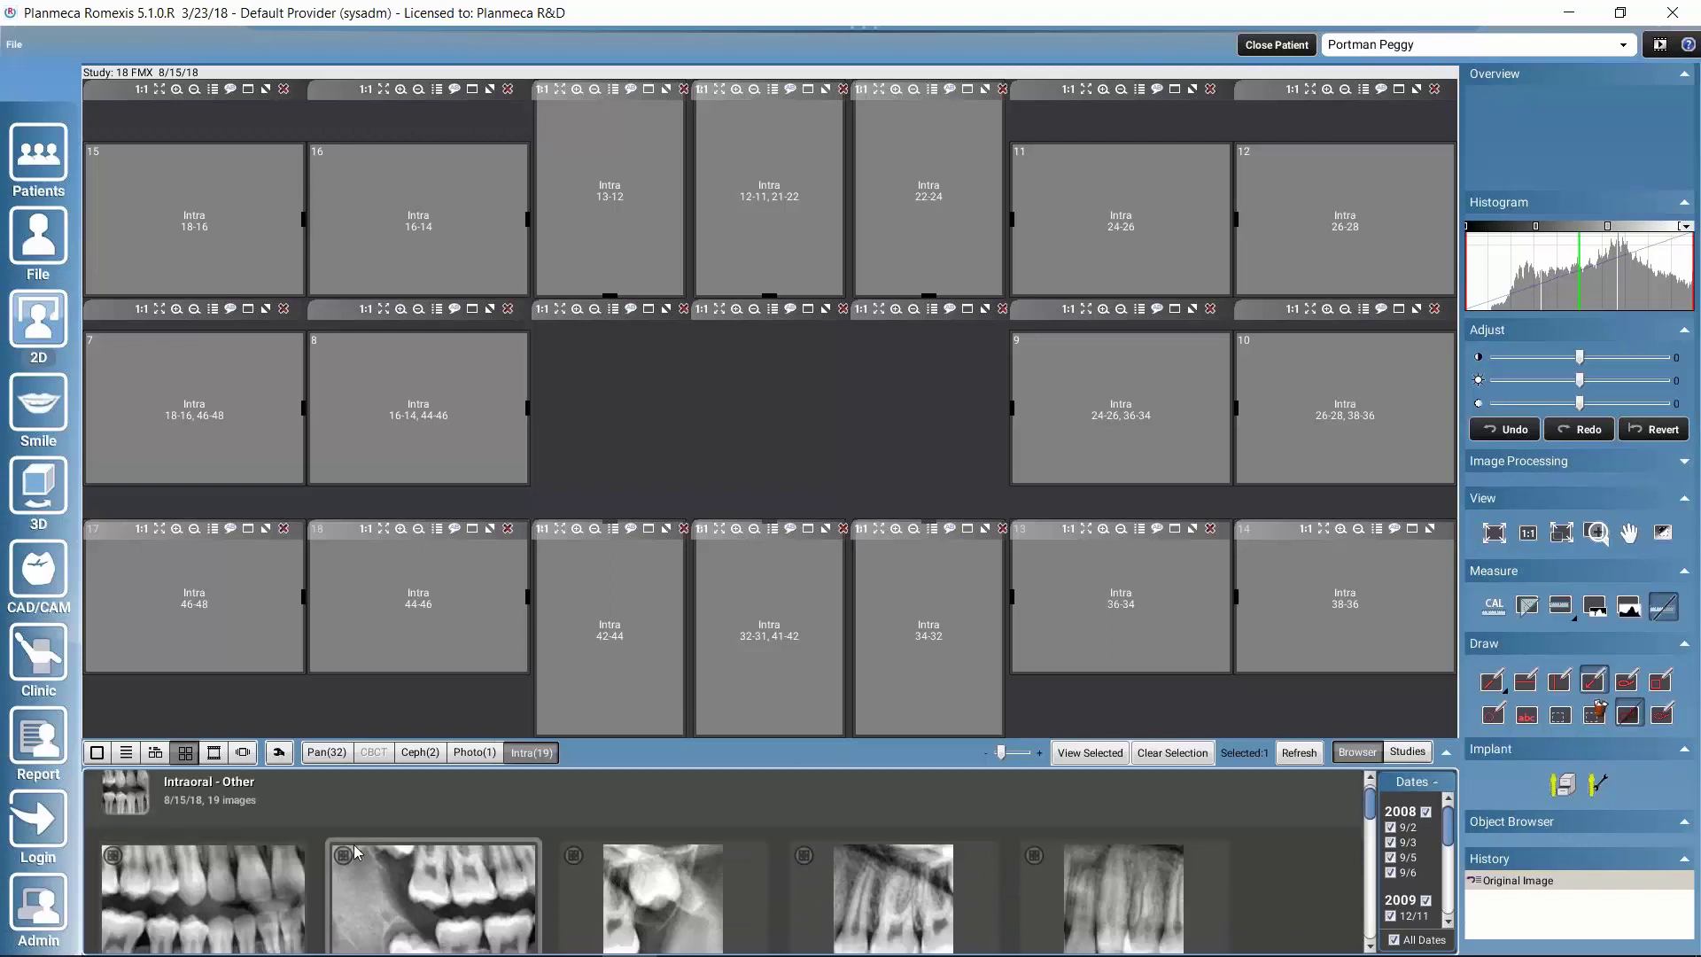
scroll(611, 894, down, 3)
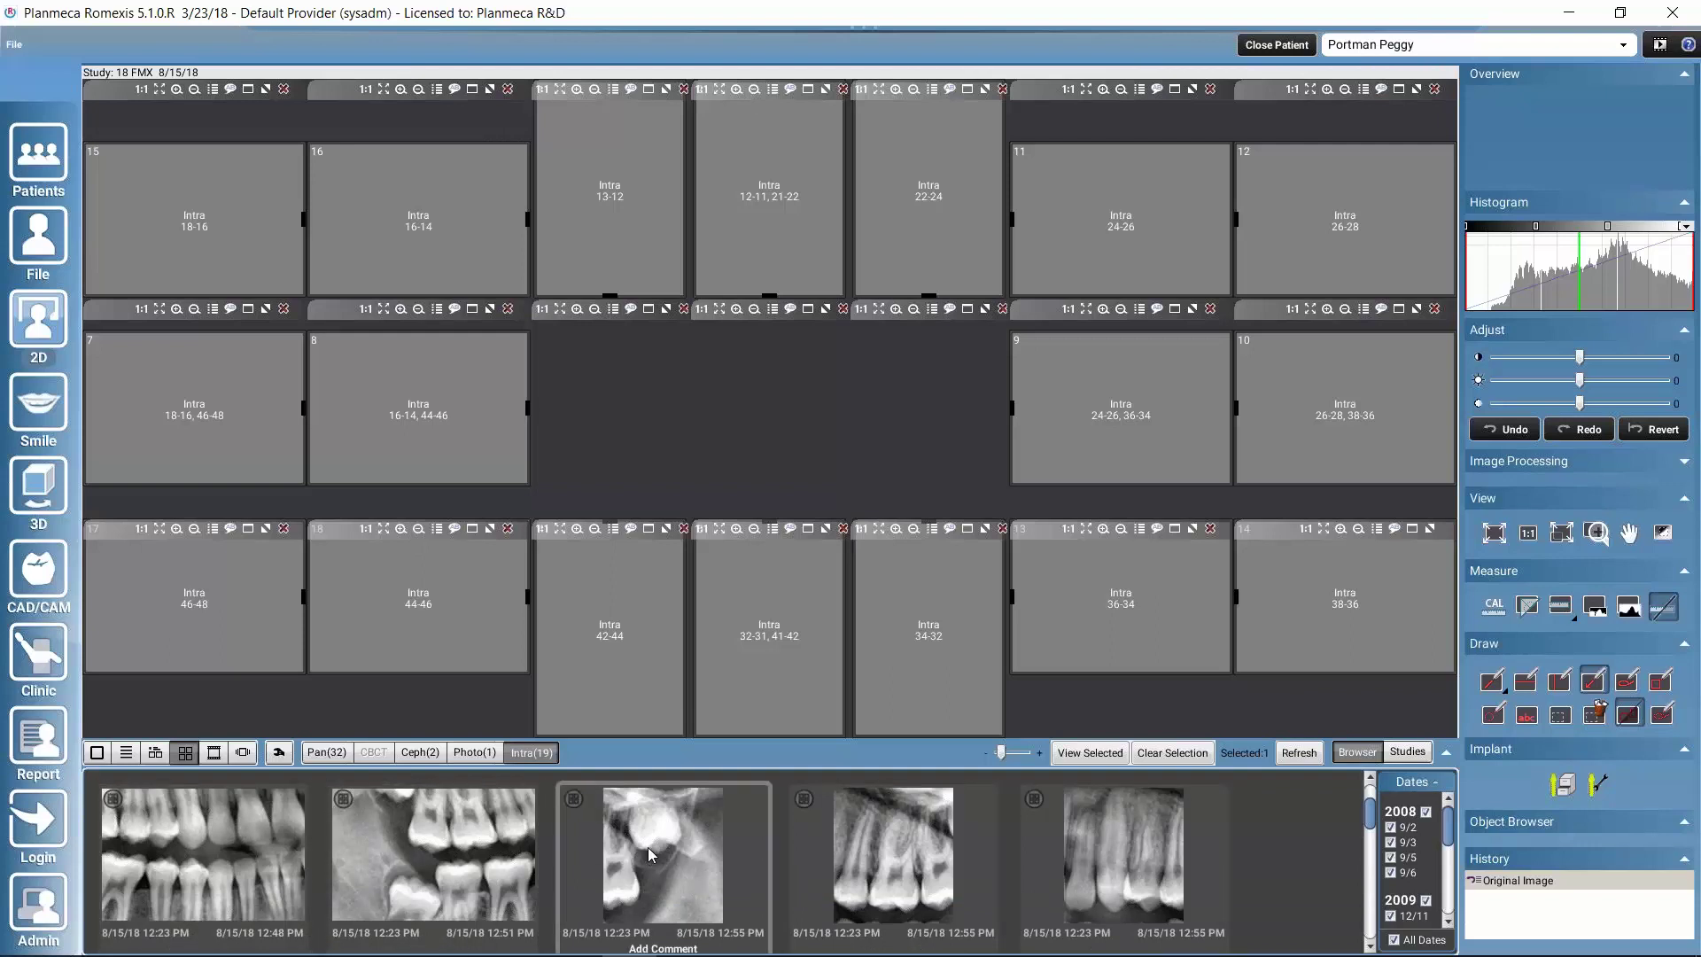
click(235, 847)
double_click(236, 847)
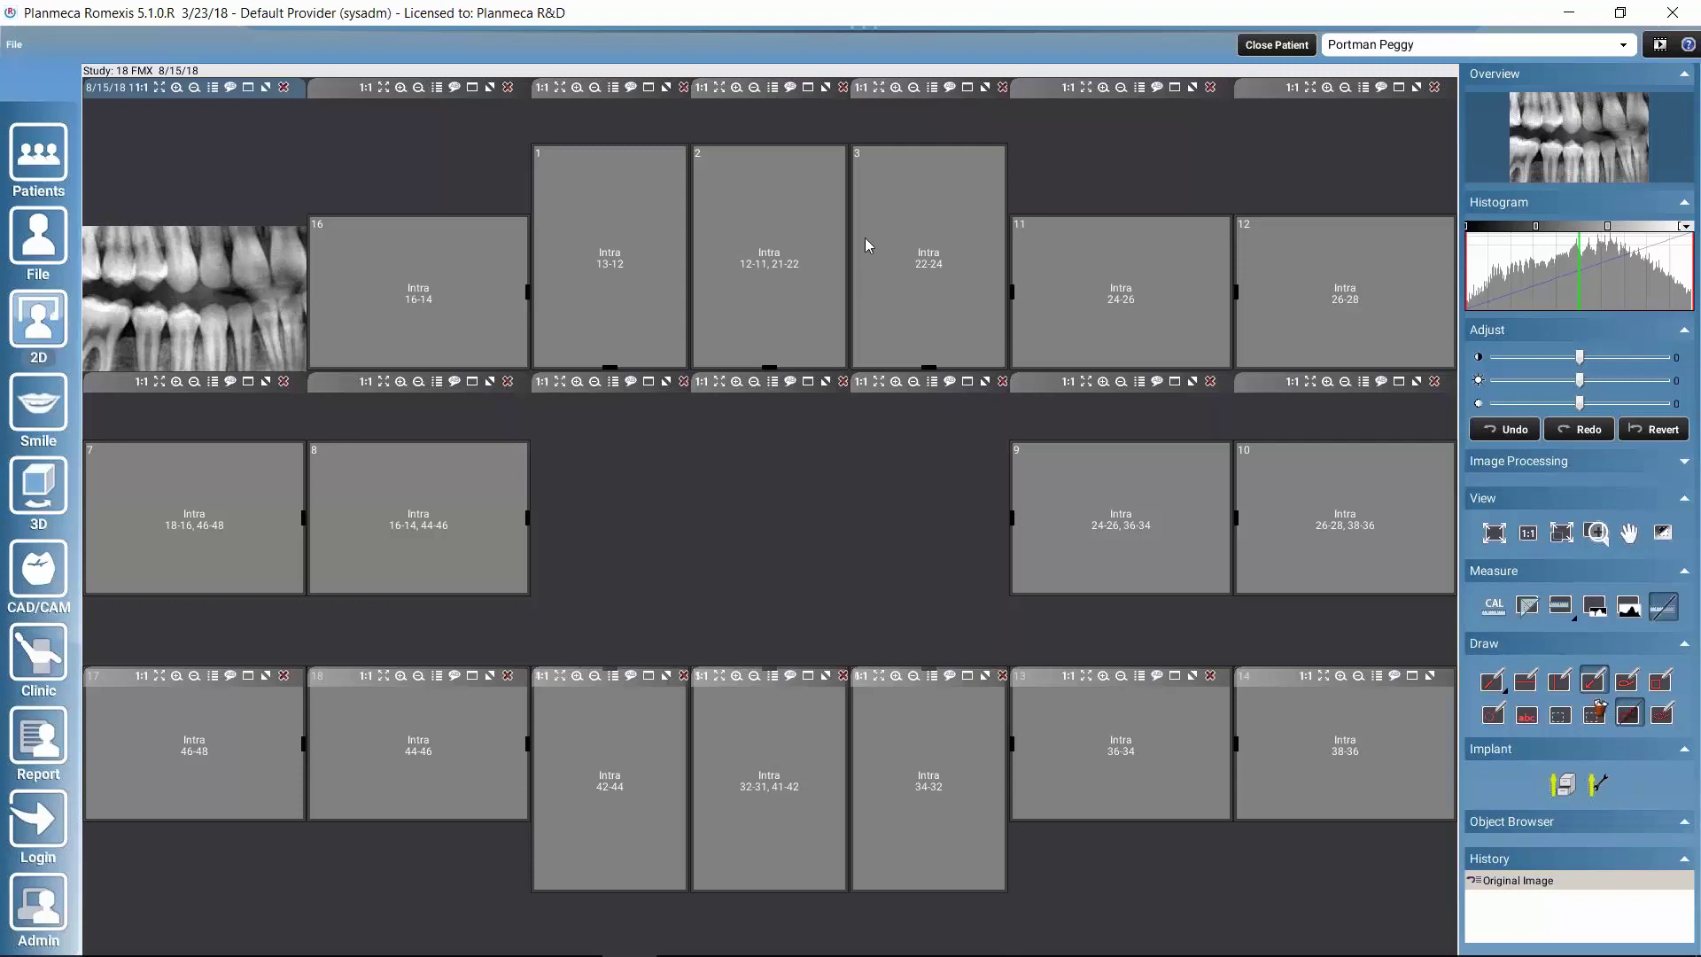
Step: Show the image browser again and turn off its Close Browser on Double Click option
mouse_move(865, 27)
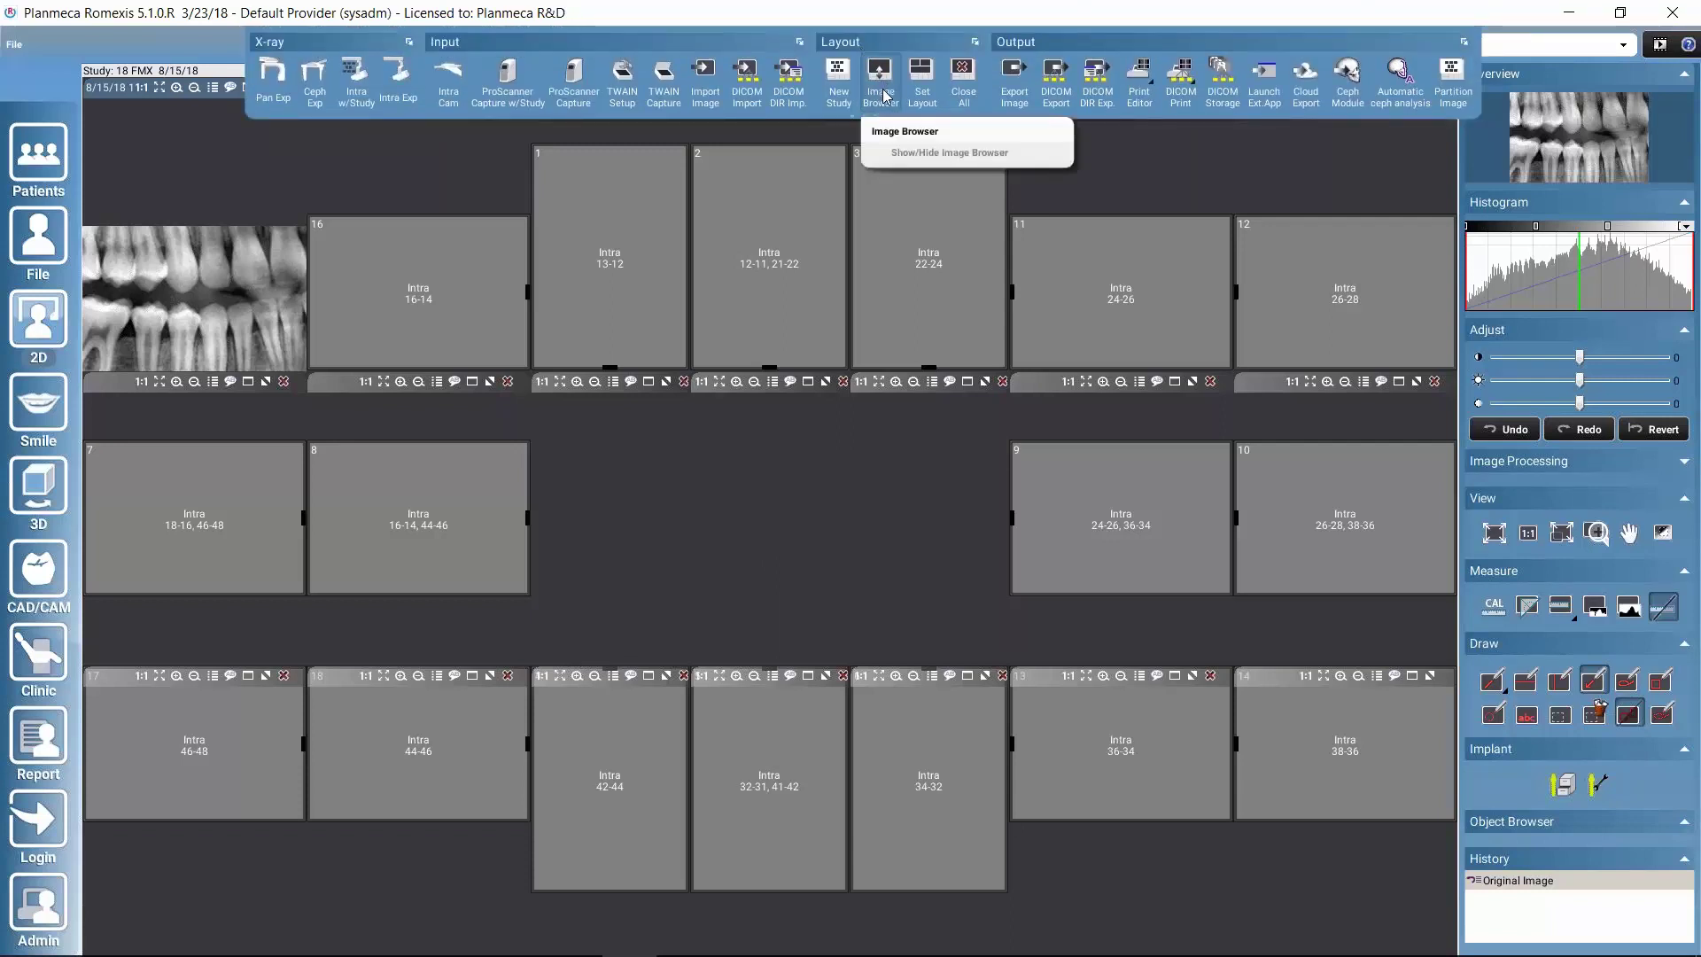
click(881, 88)
click(278, 754)
mouse_move(300, 816)
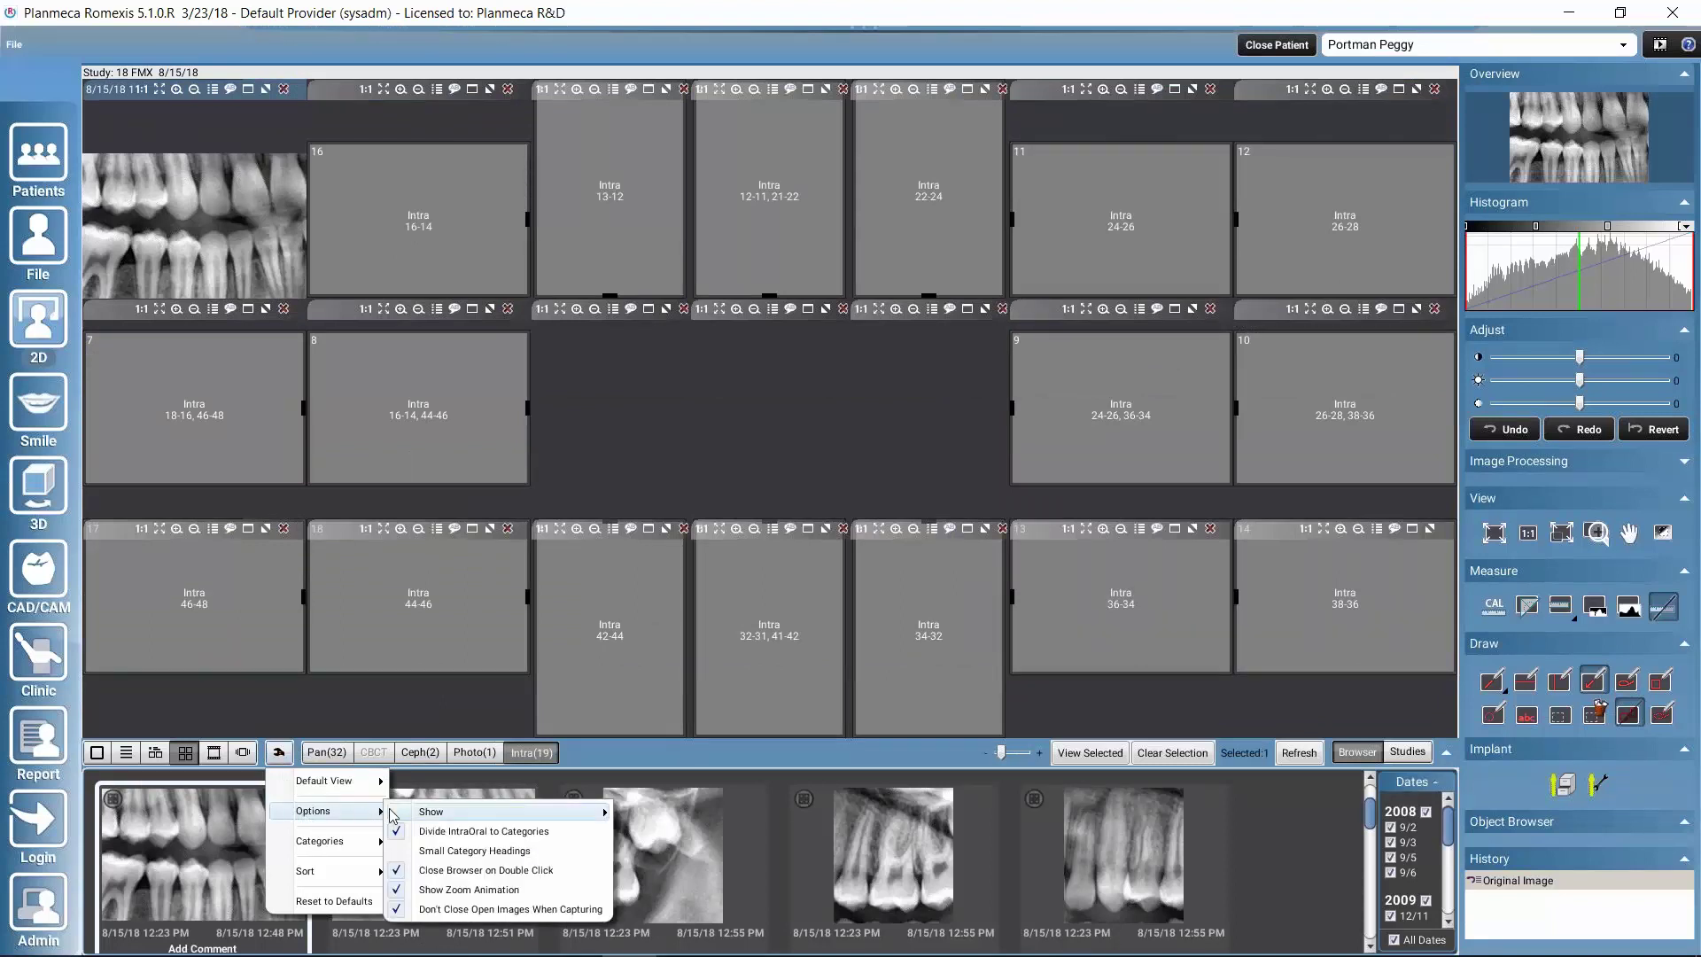
mouse_move(395, 815)
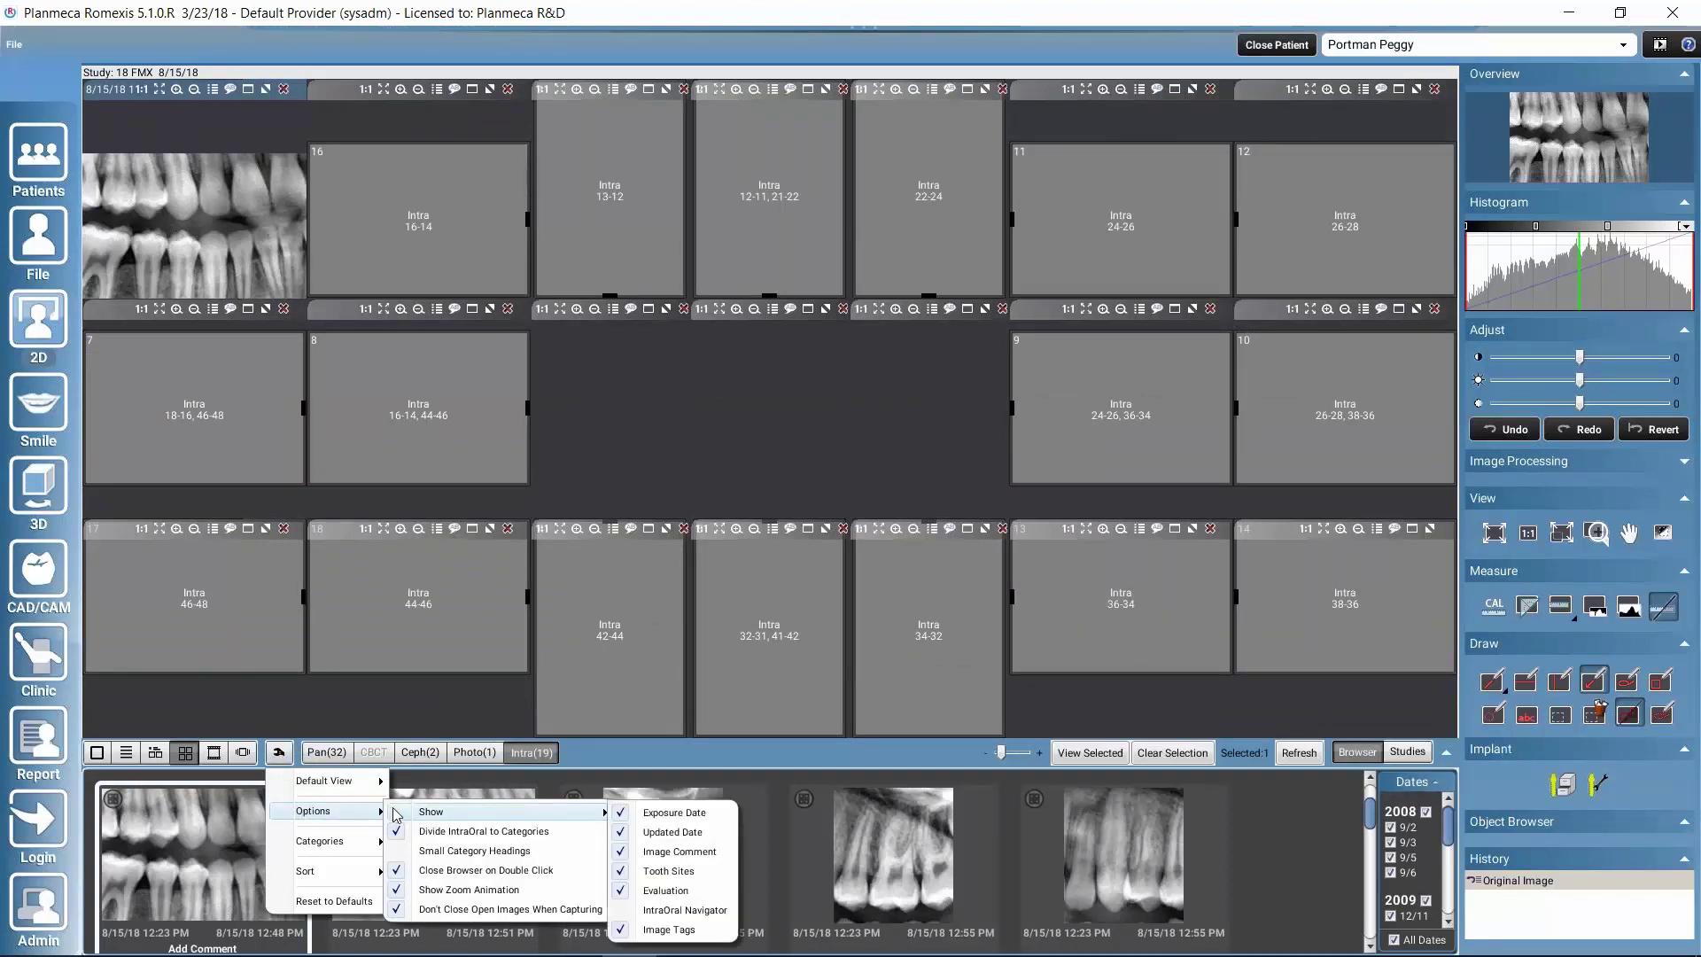
click(420, 870)
click(416, 870)
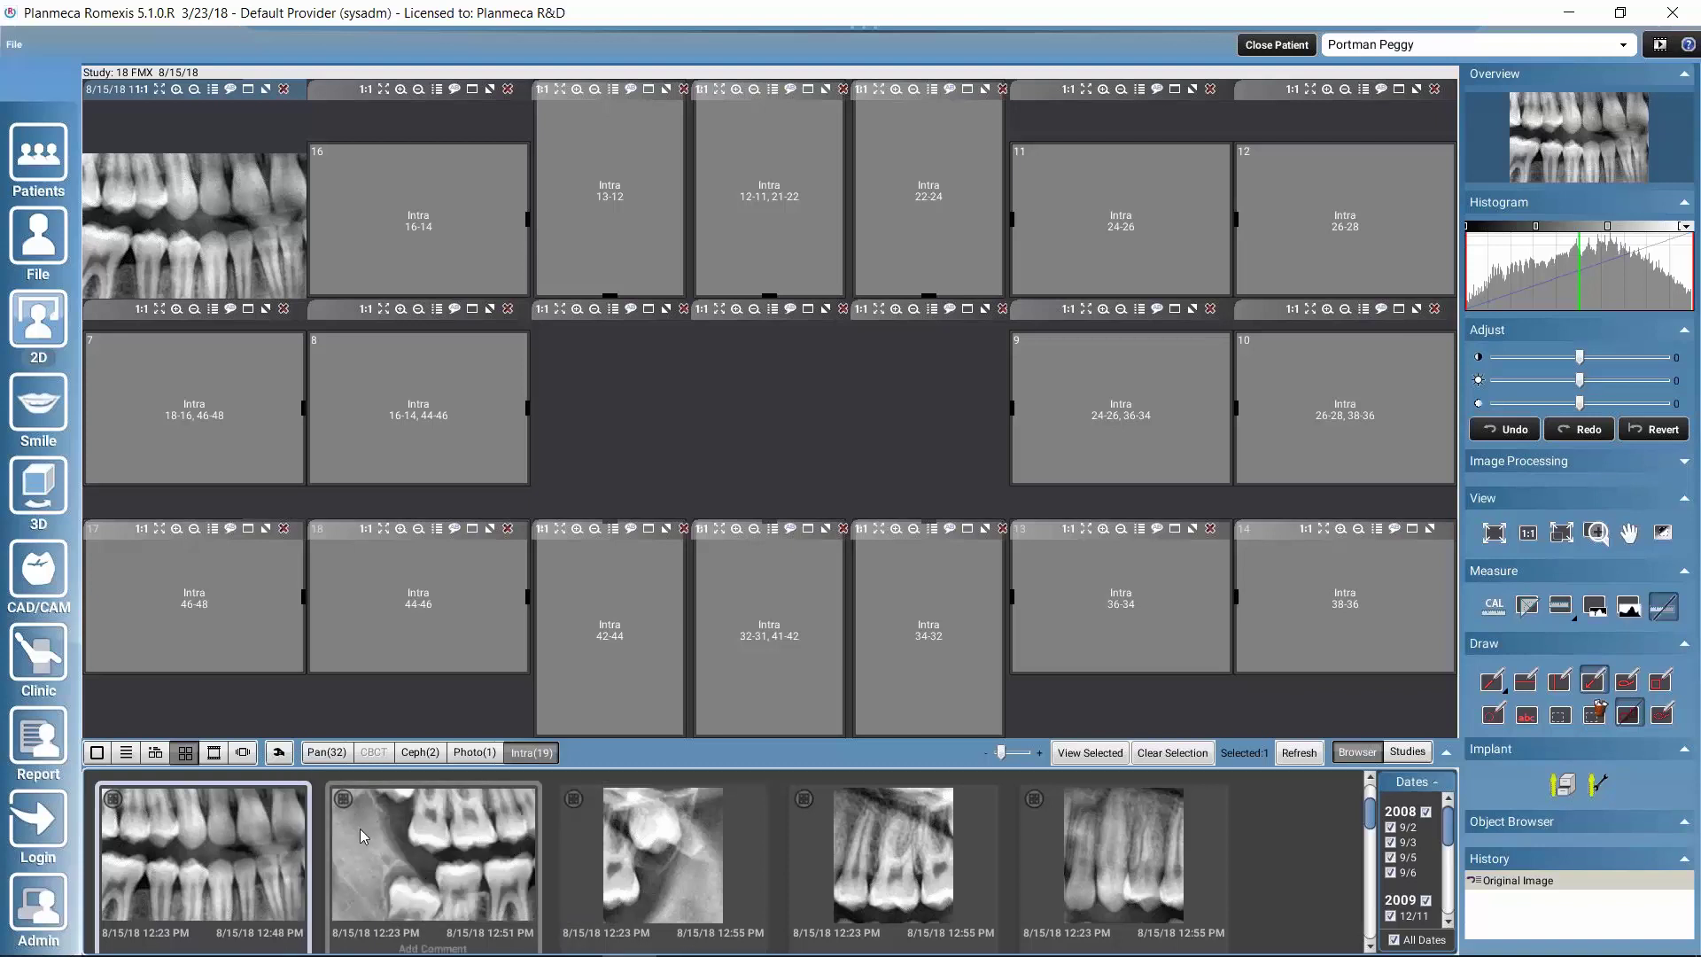
Step: Add the second, third and fourth intraoral images to the study's next three empty slots
double_click(429, 852)
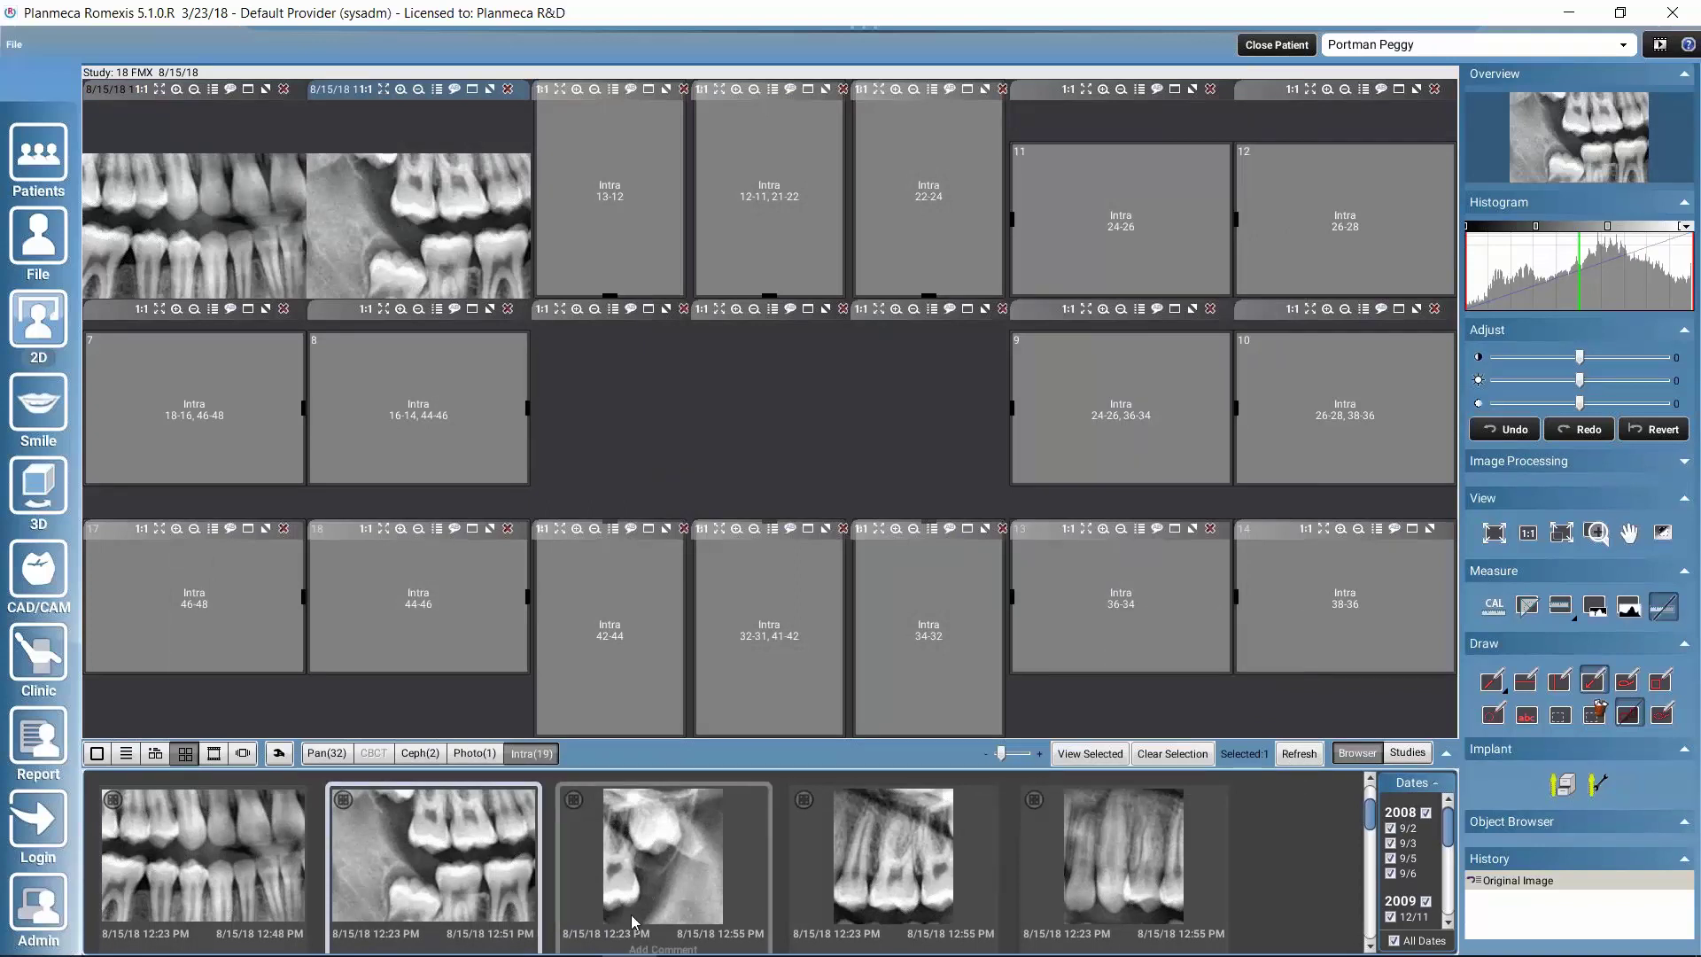
double_click(651, 865)
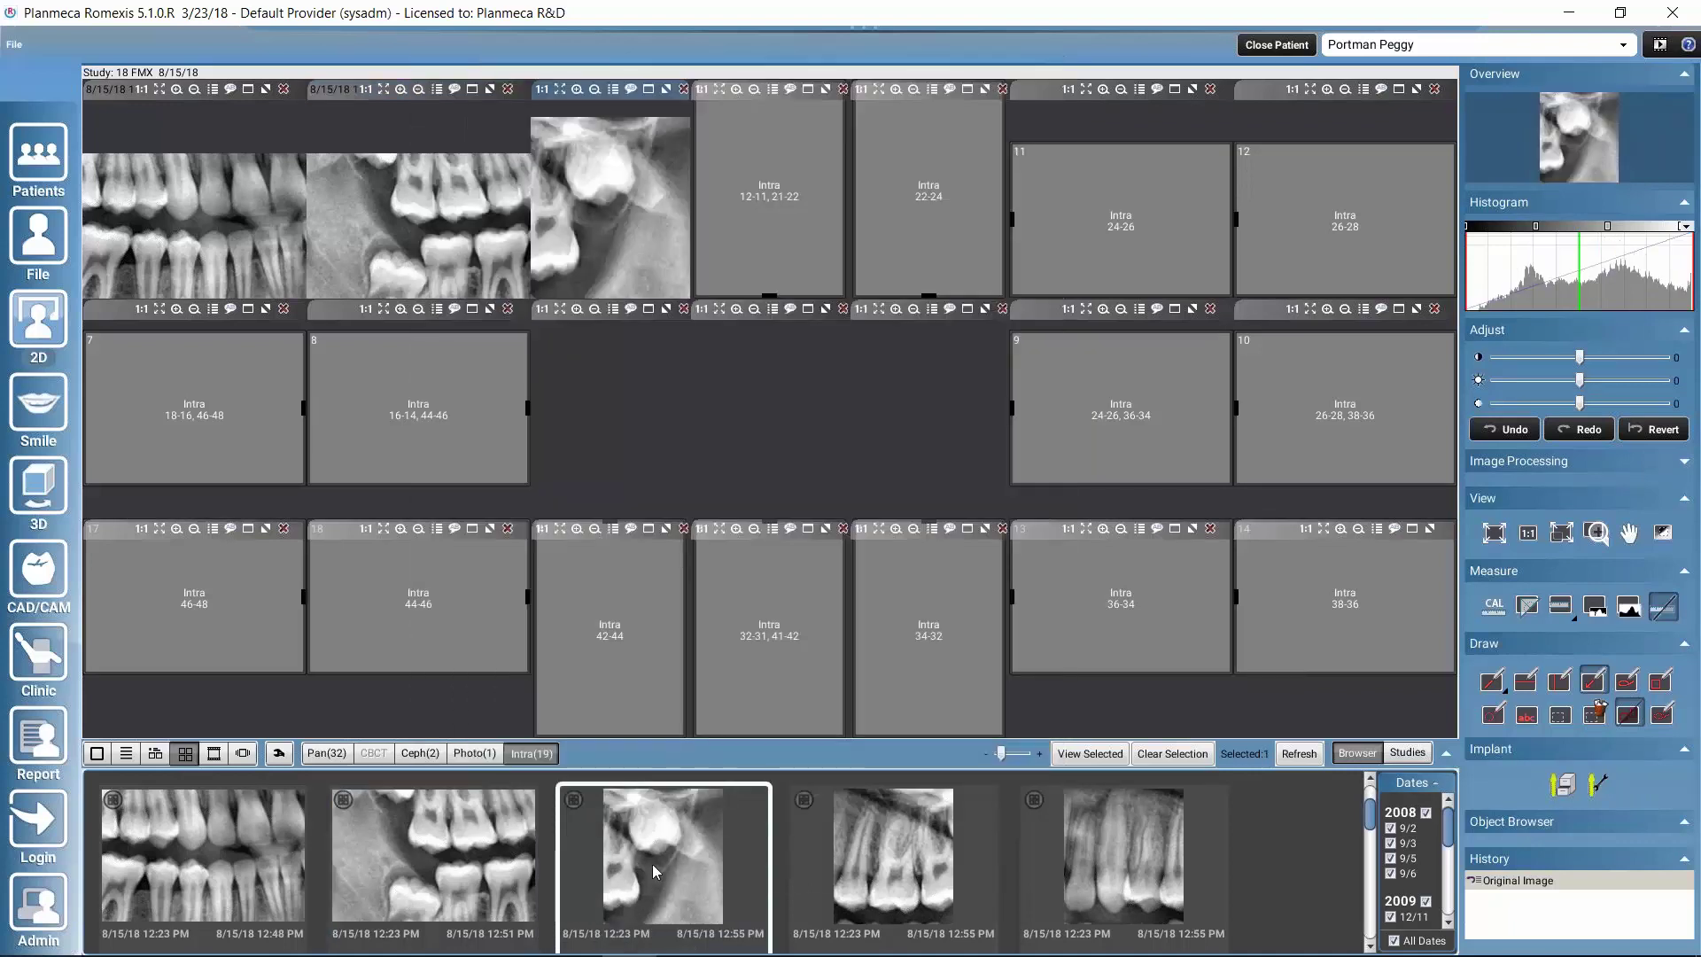
double_click(946, 871)
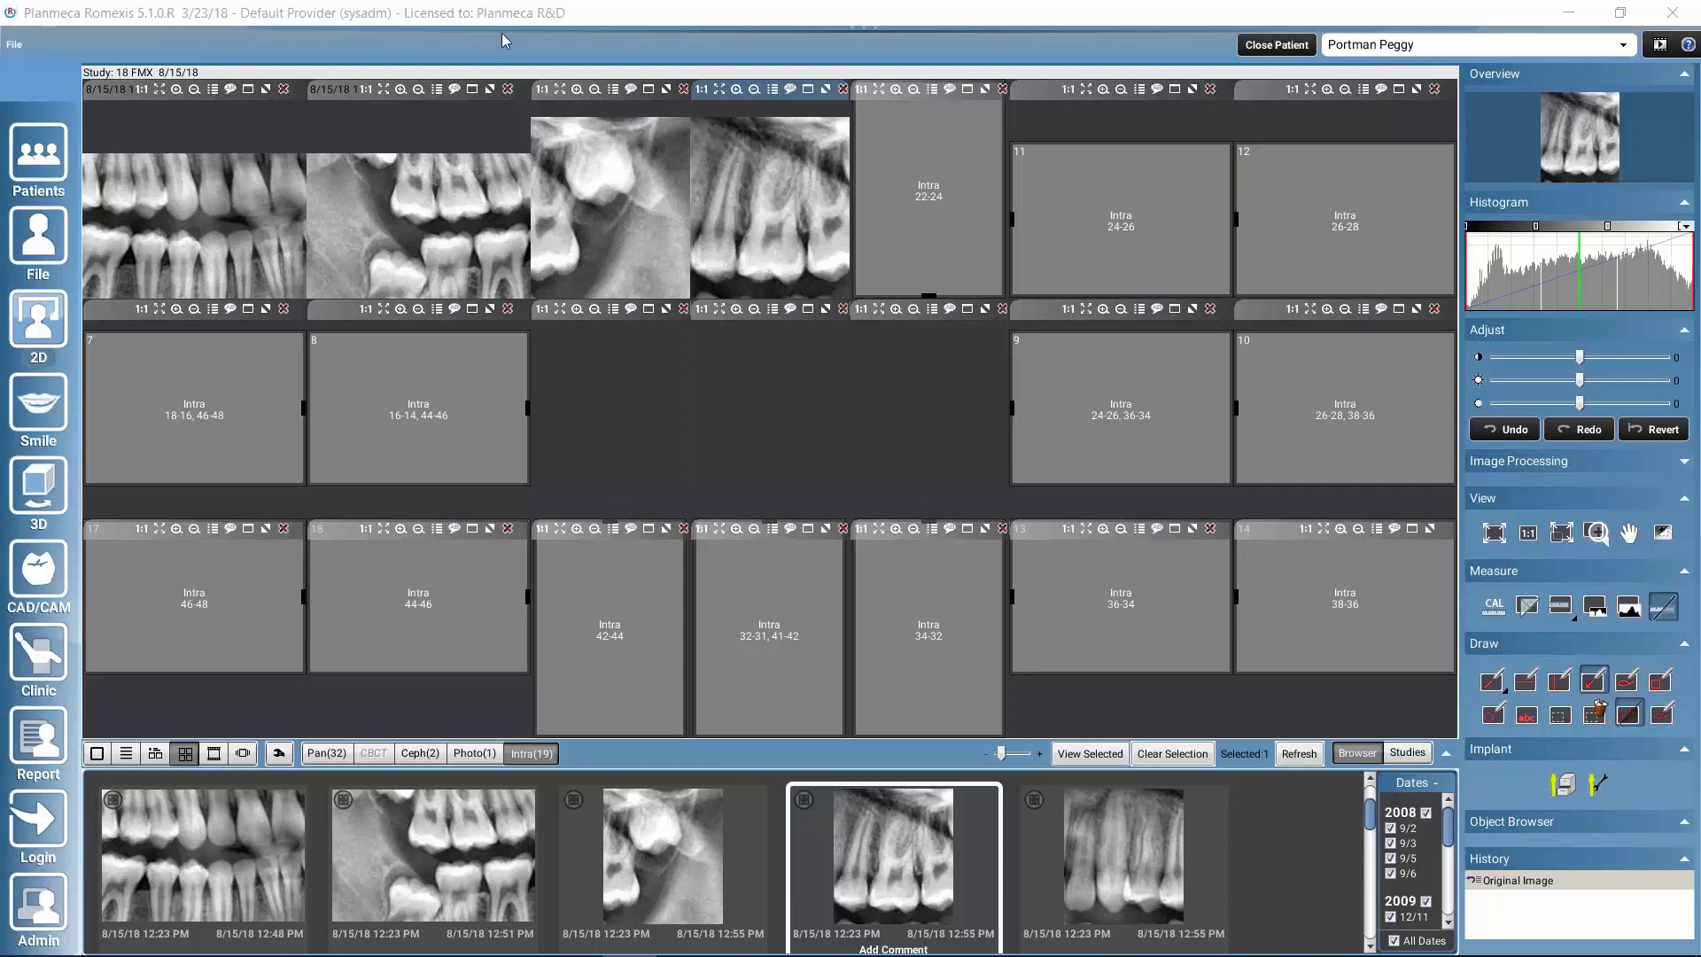
Step: Detach the image in the 12-11, 21-22 slot from the study and move the 13-12 slot's image to the 26-28 slot
key(Delete)
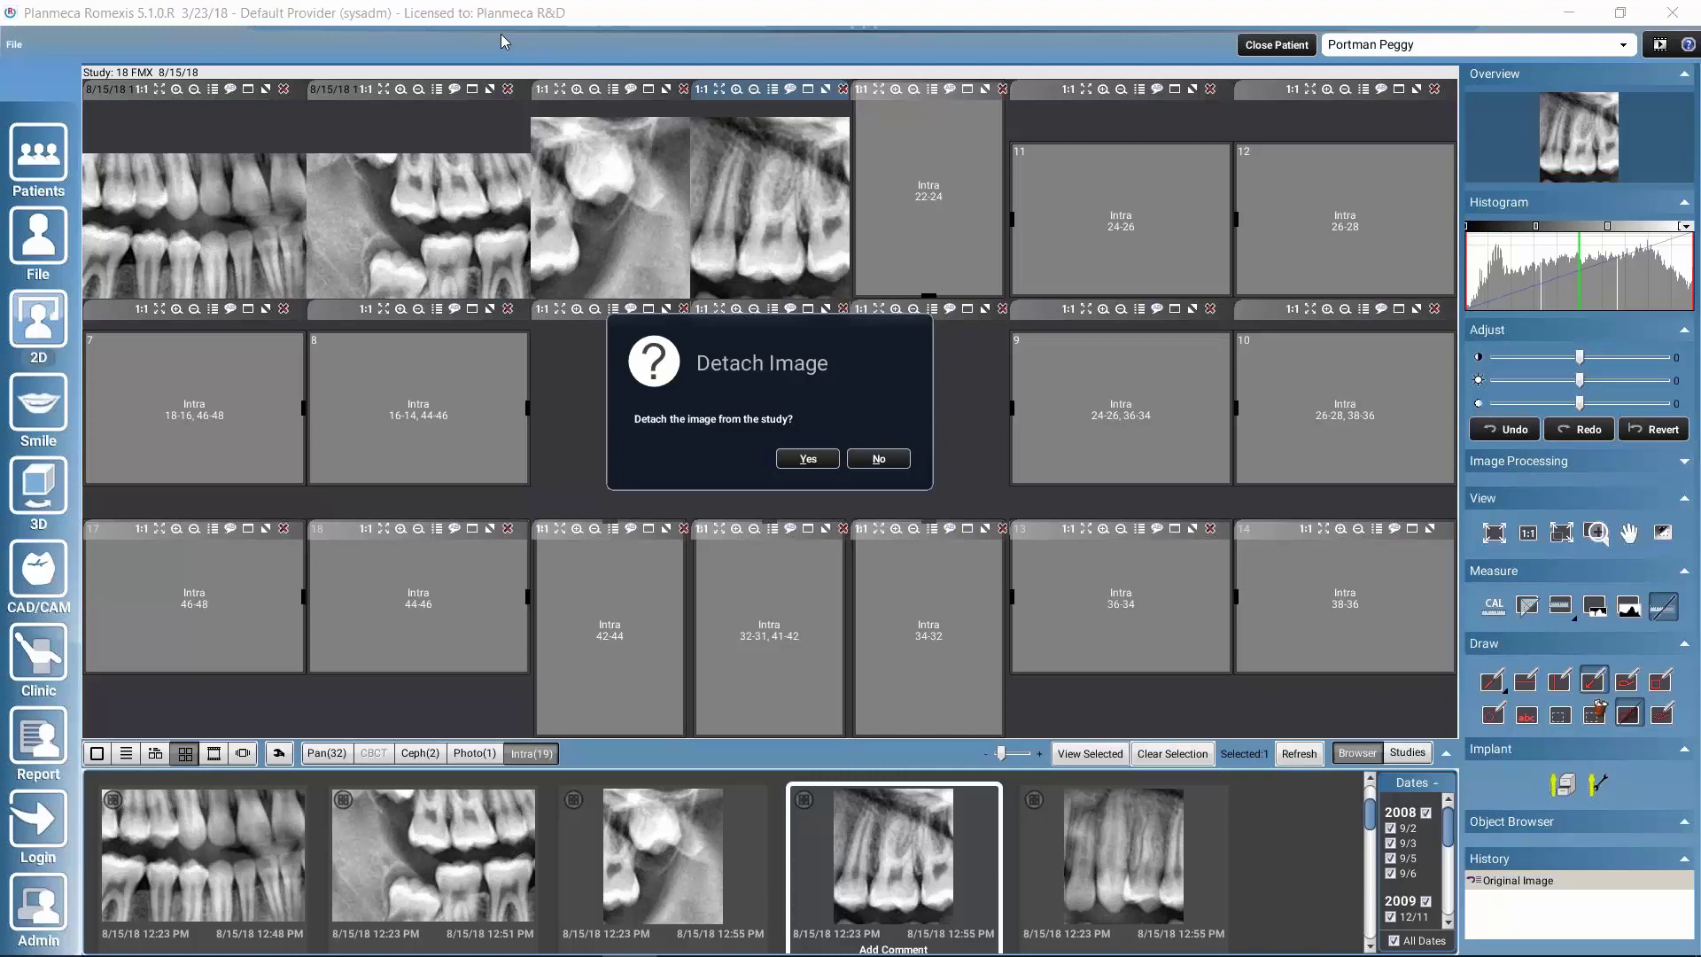
click(799, 467)
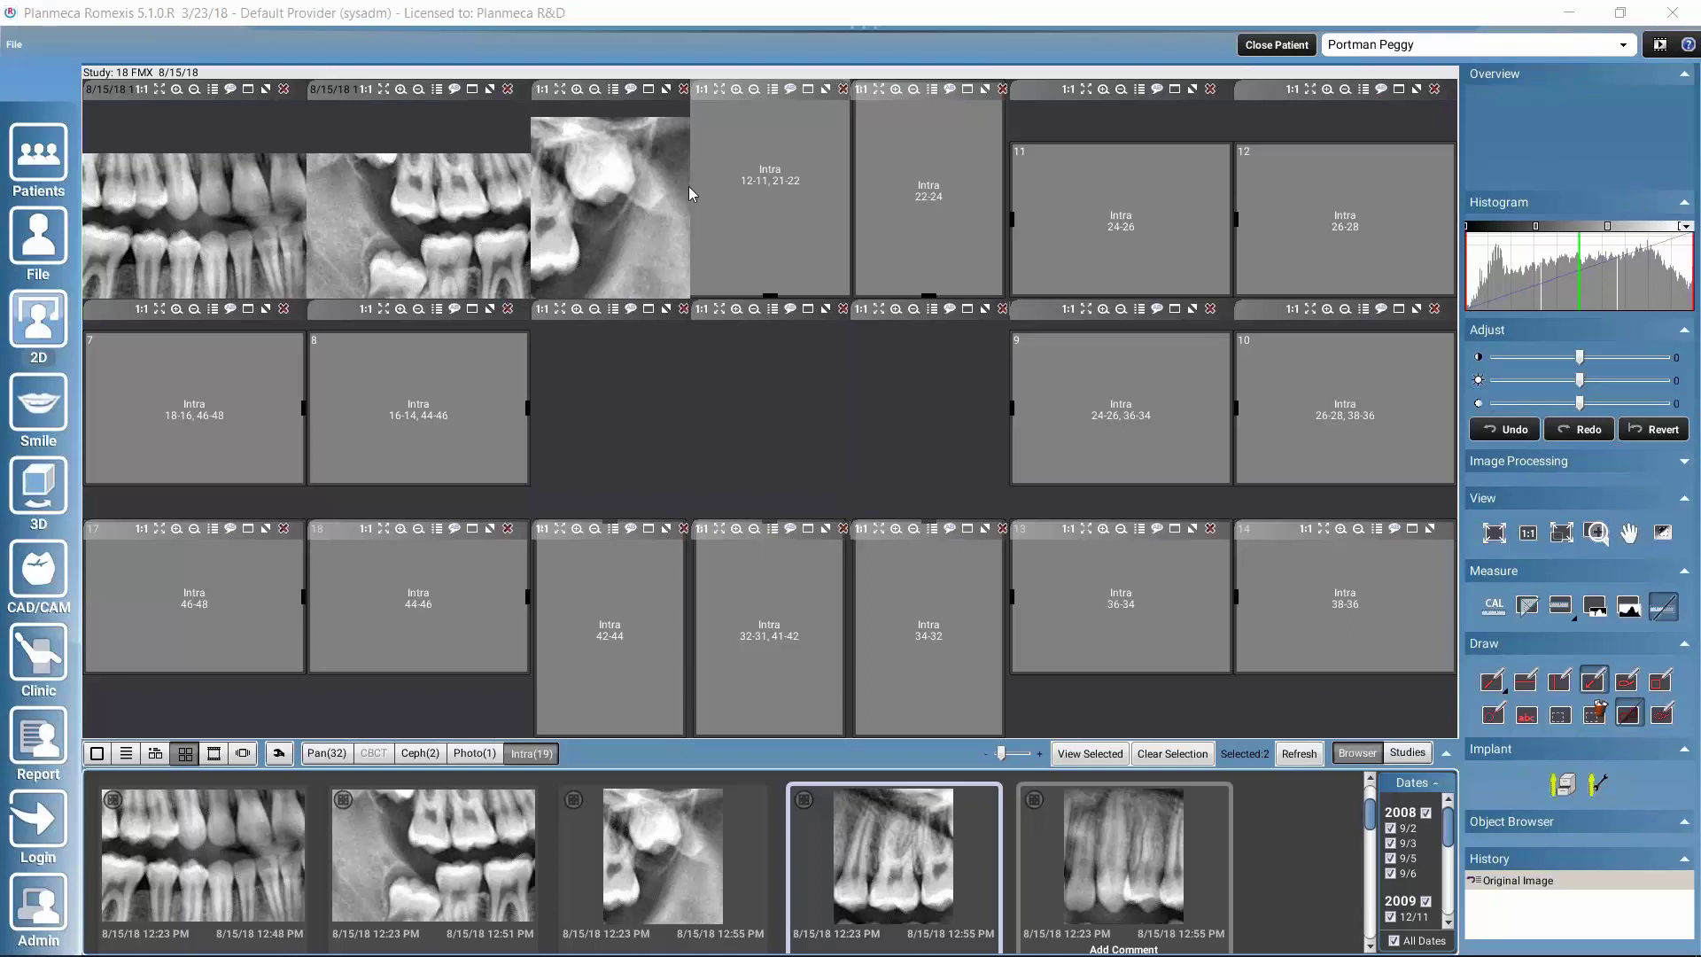
click(593, 214)
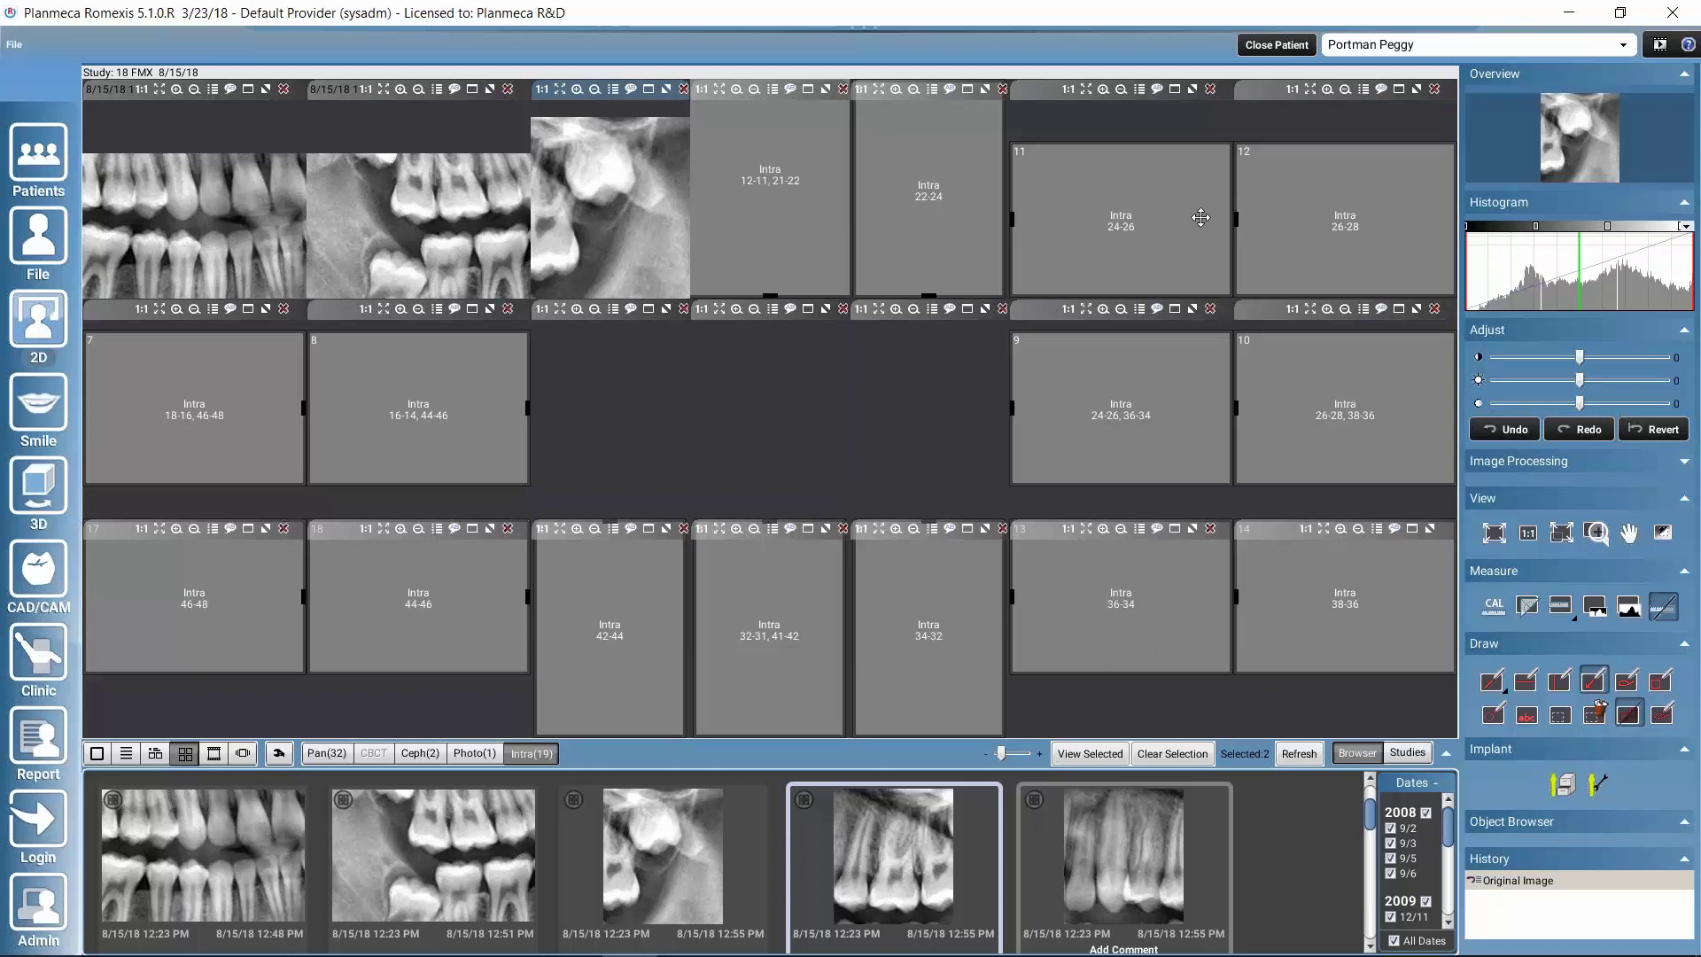
drag(648, 208, 723, 474)
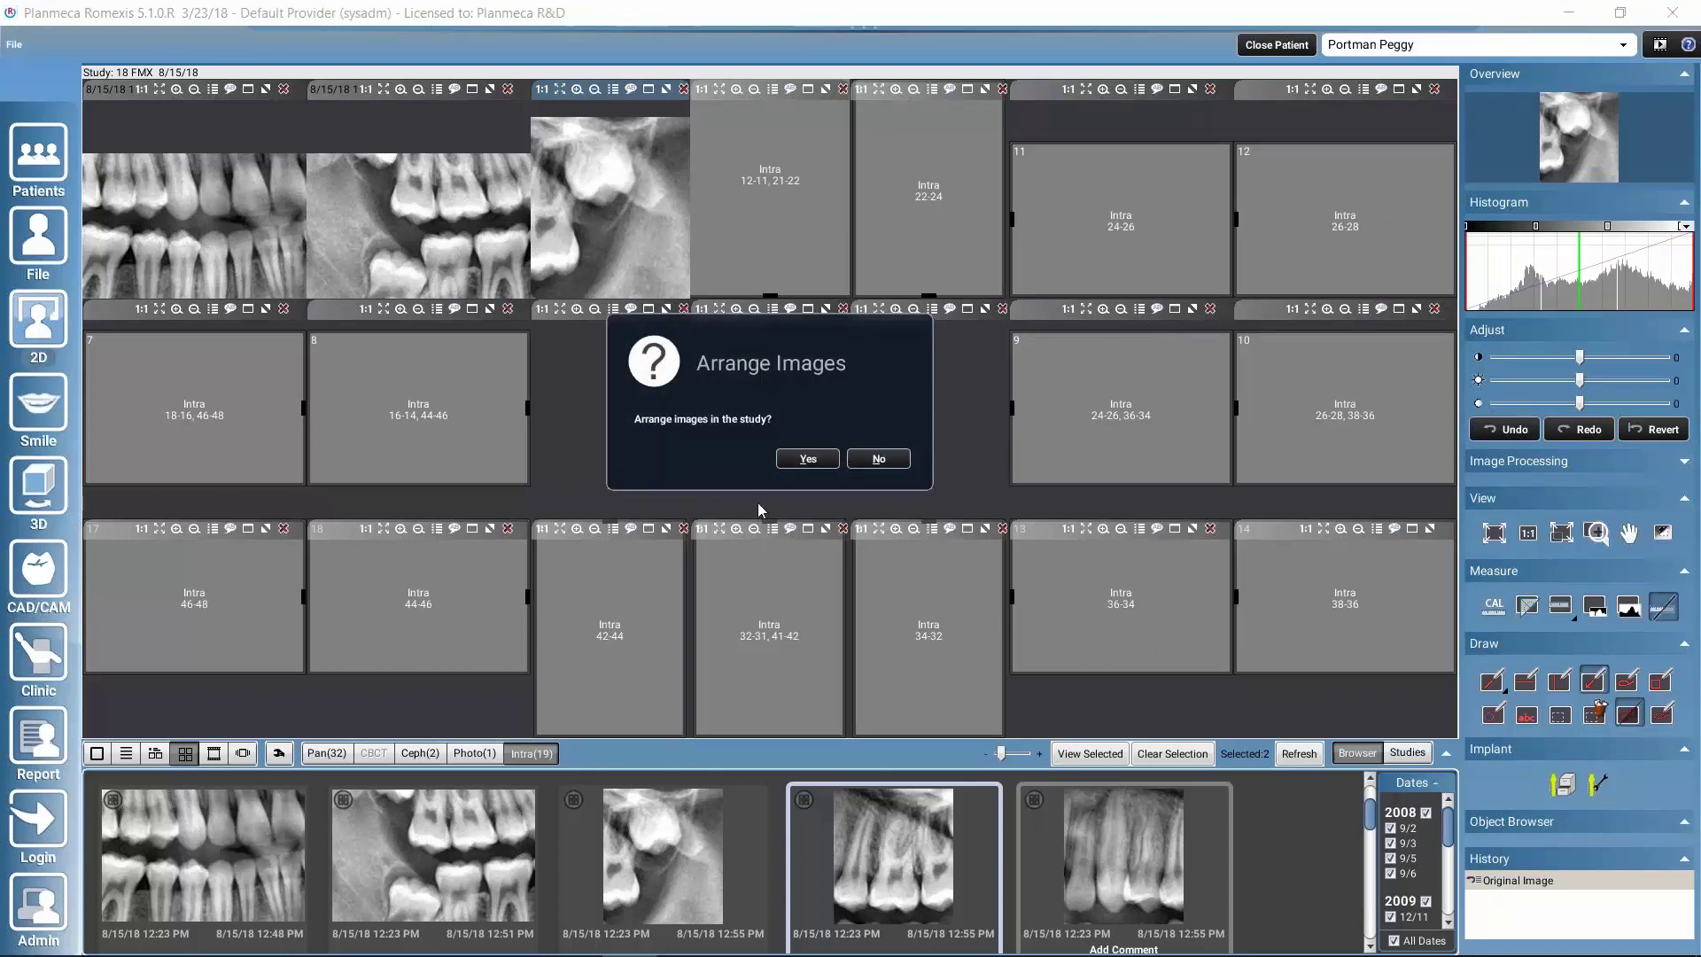
click(802, 461)
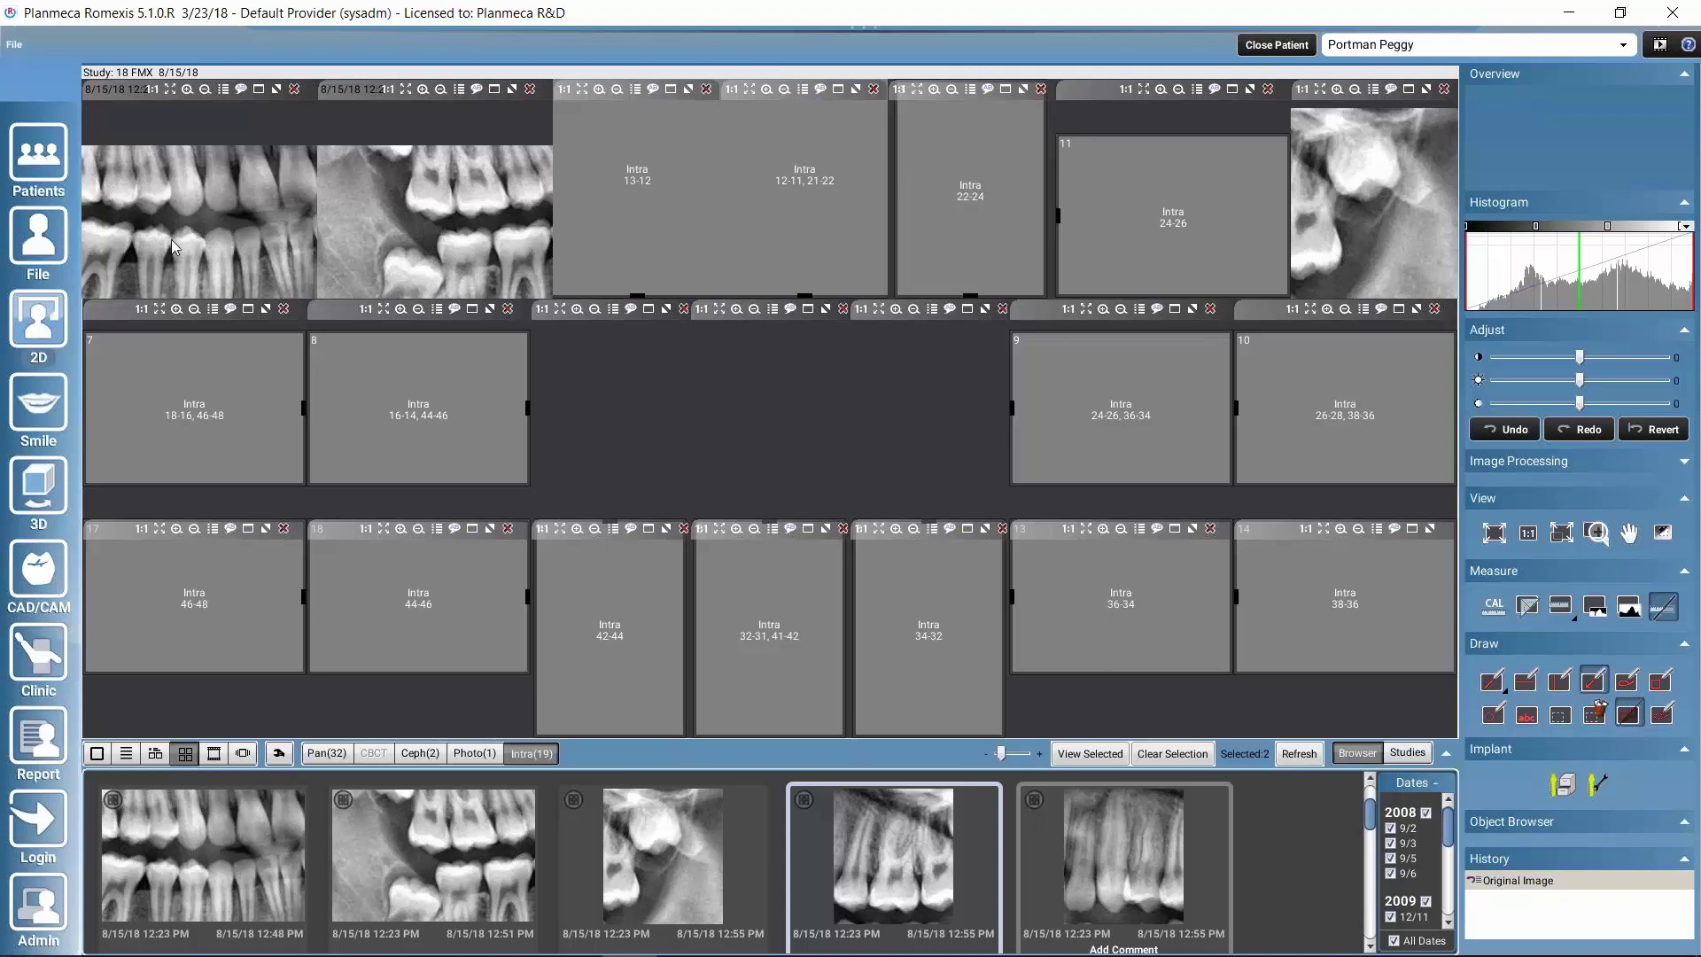
Step: Swap the two bitewing images in the upper row's 18-16 and 16-14 slots
click(401, 197)
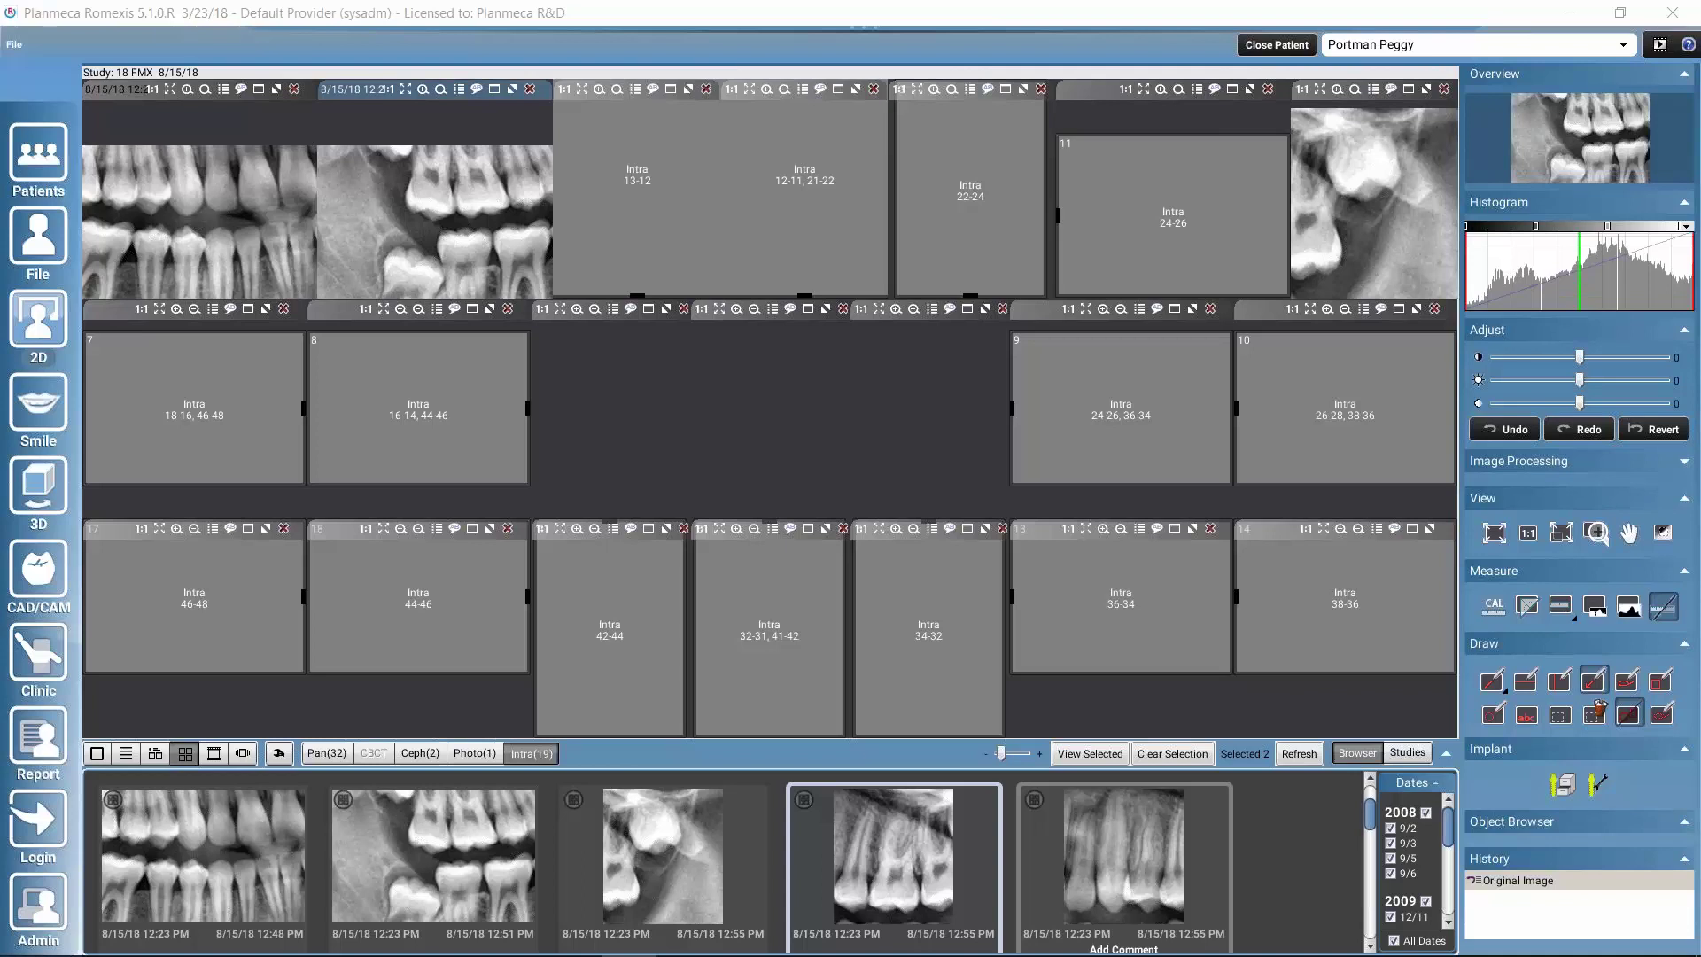
drag(412, 221, 225, 215)
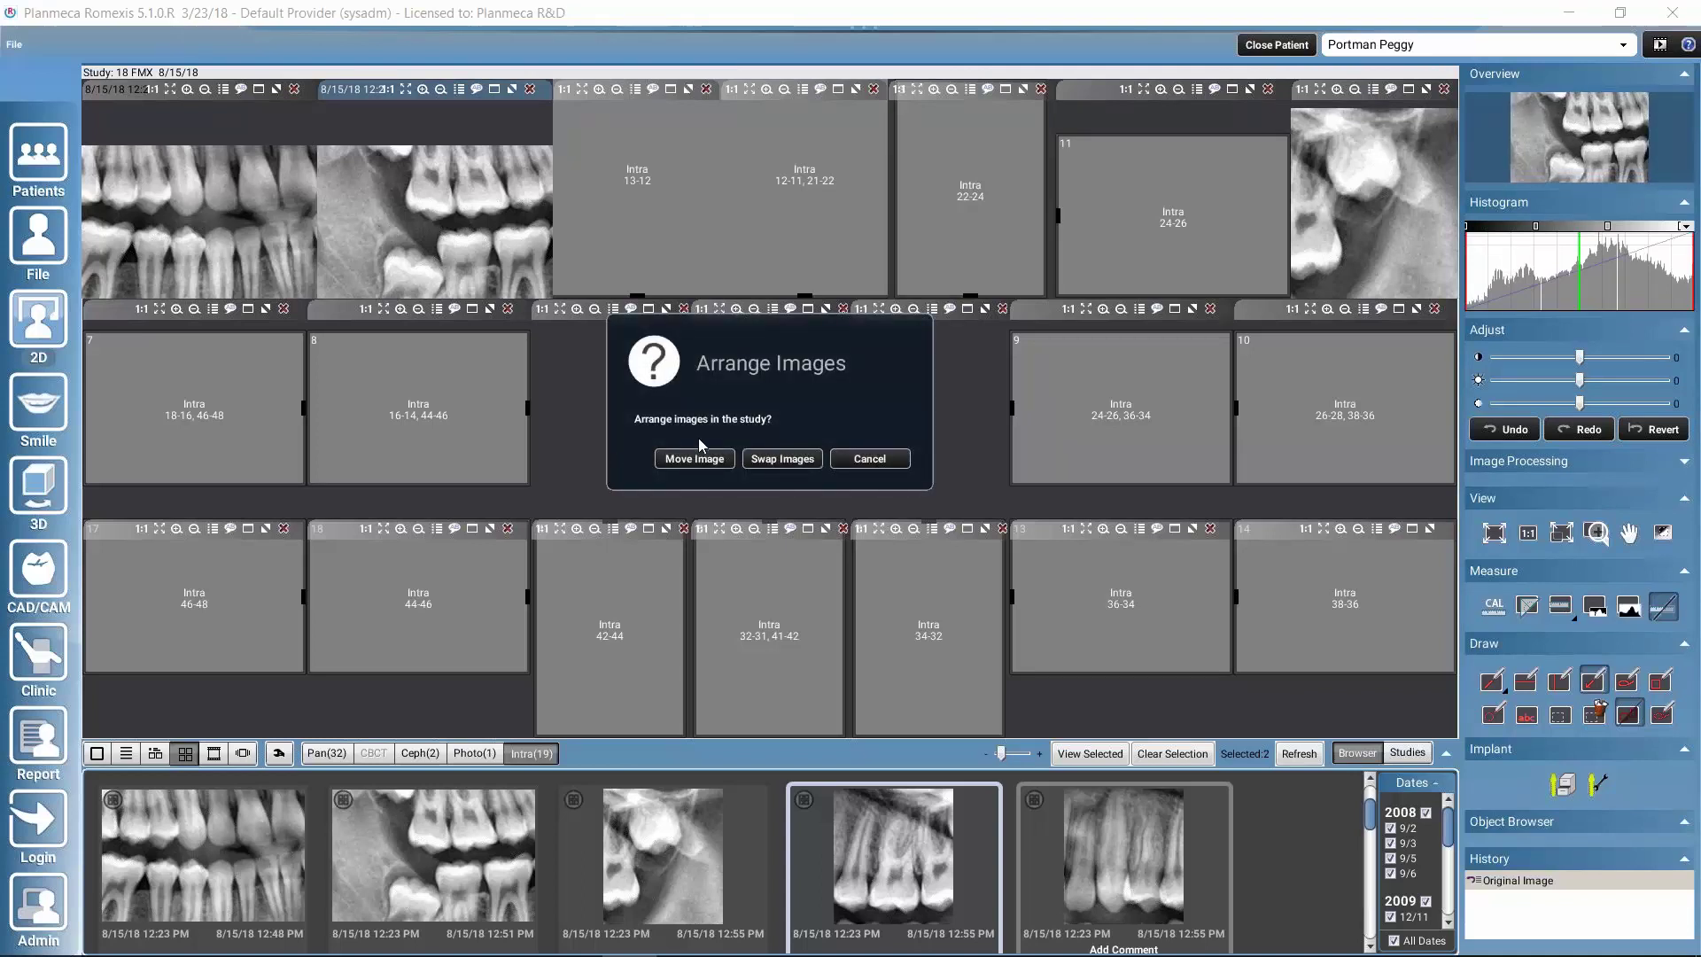
click(780, 459)
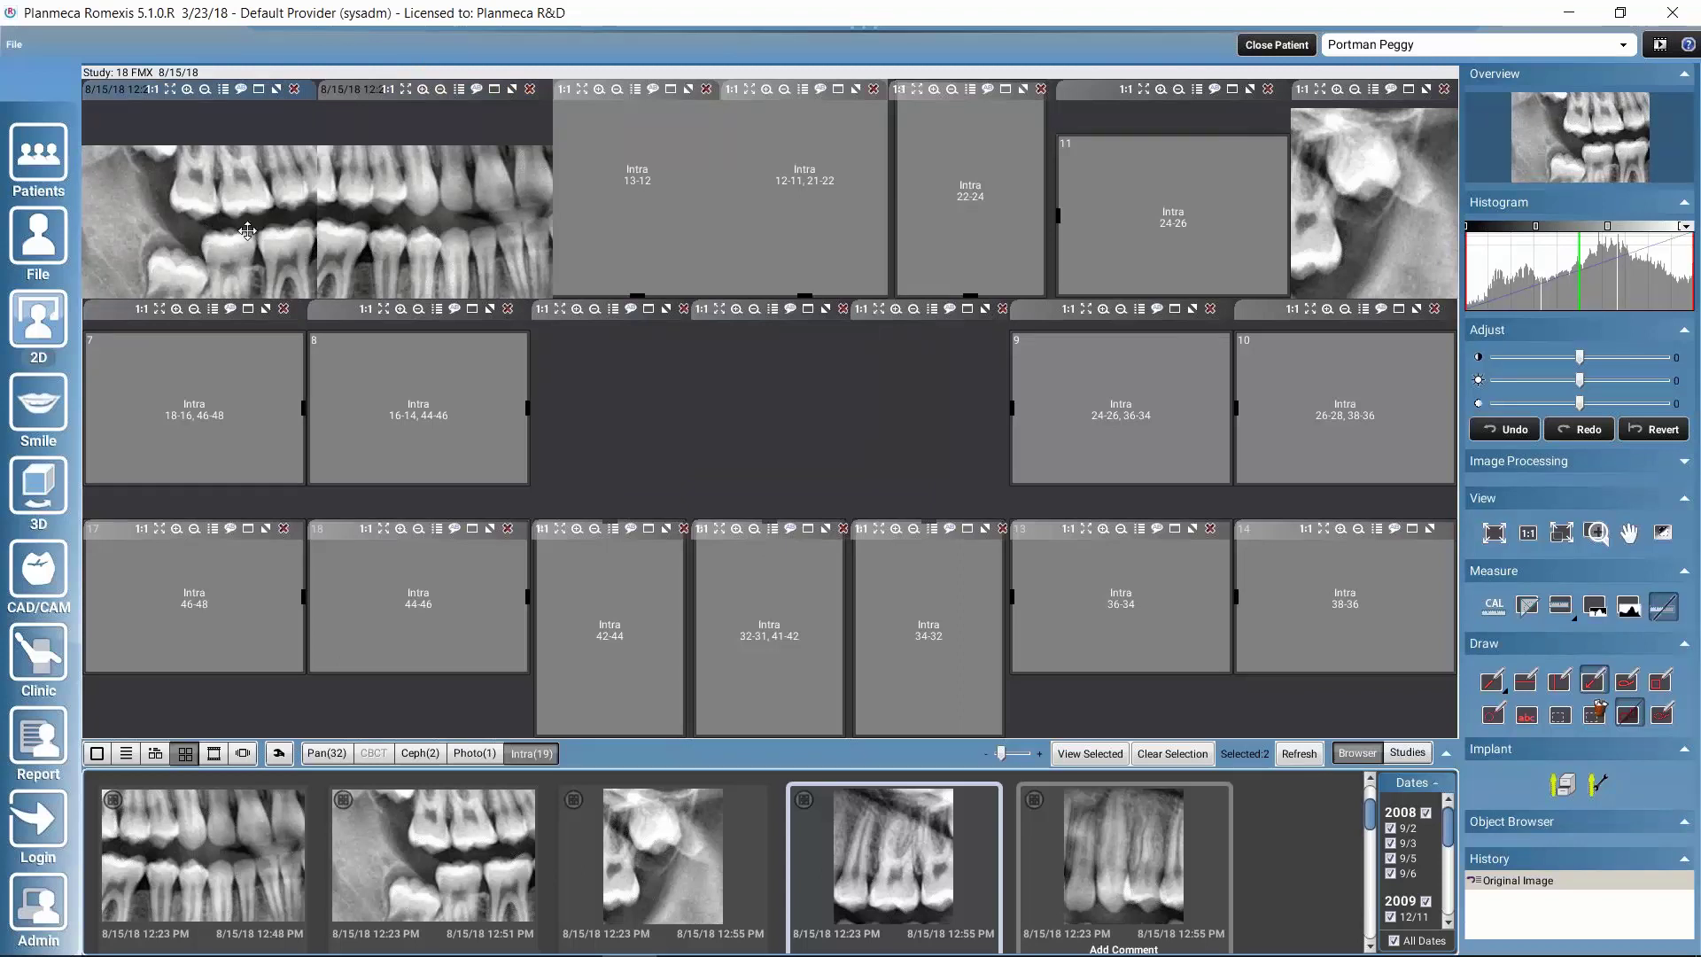
Step: Move the 18-16 slot's bitewing onto the occupied 16-14 slot without swapping, and bring up the underlying image of that stack
click(401, 221)
drag(401, 225, 375, 230)
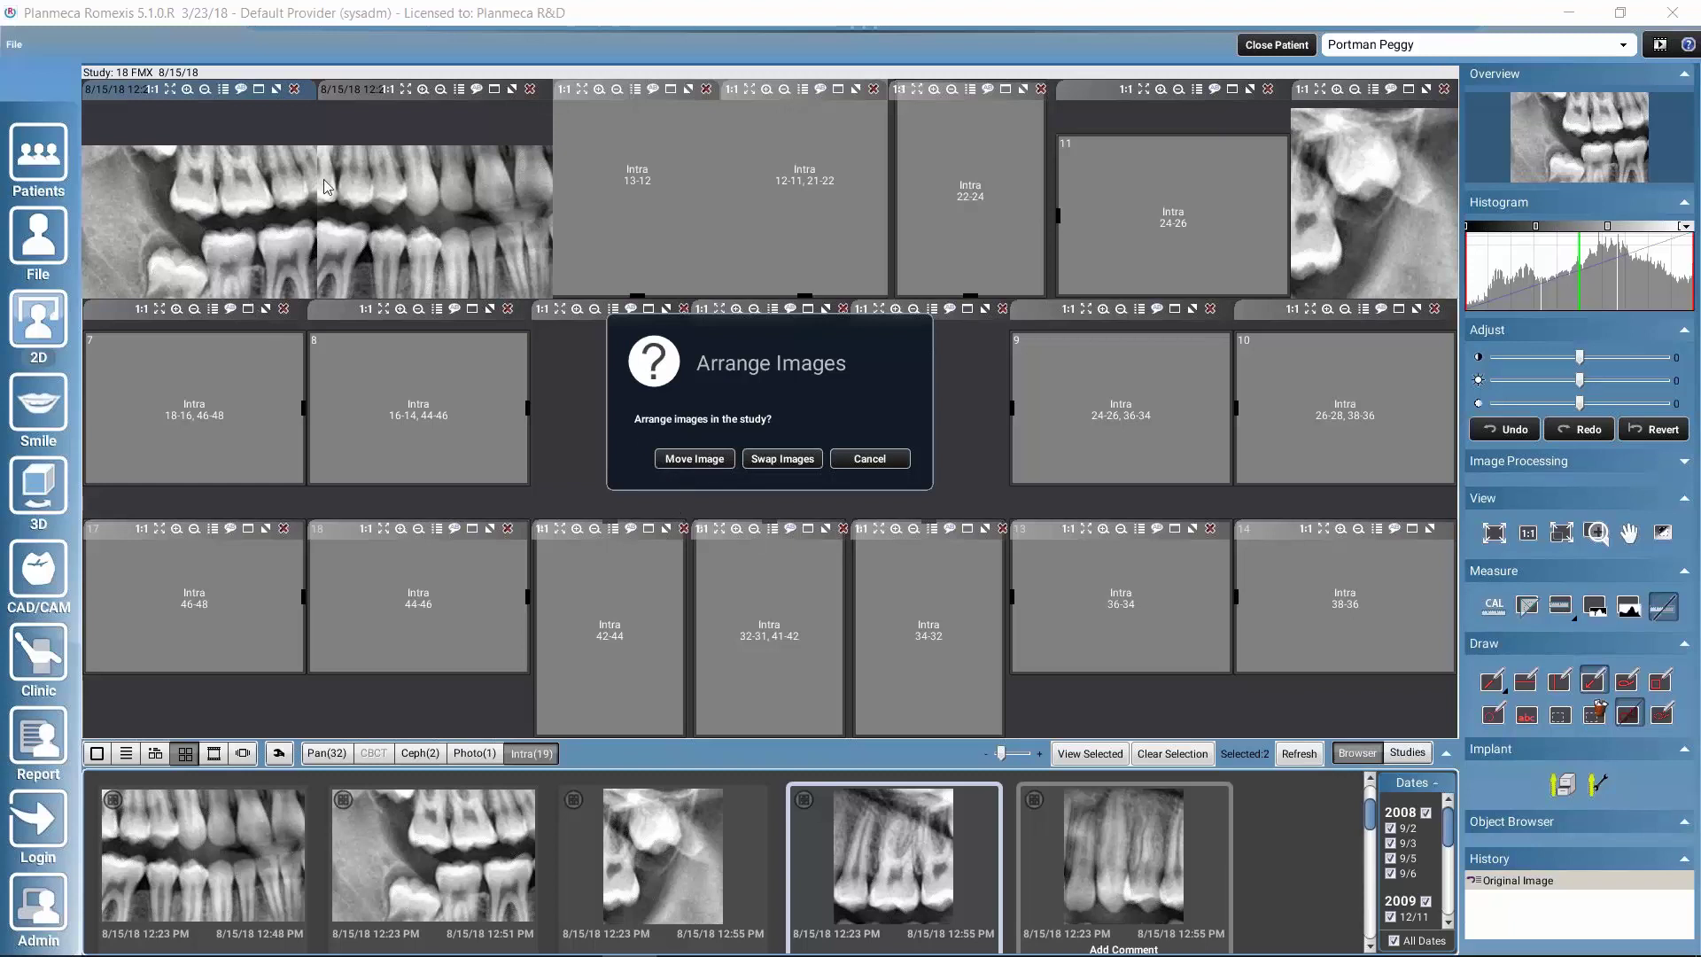
click(684, 460)
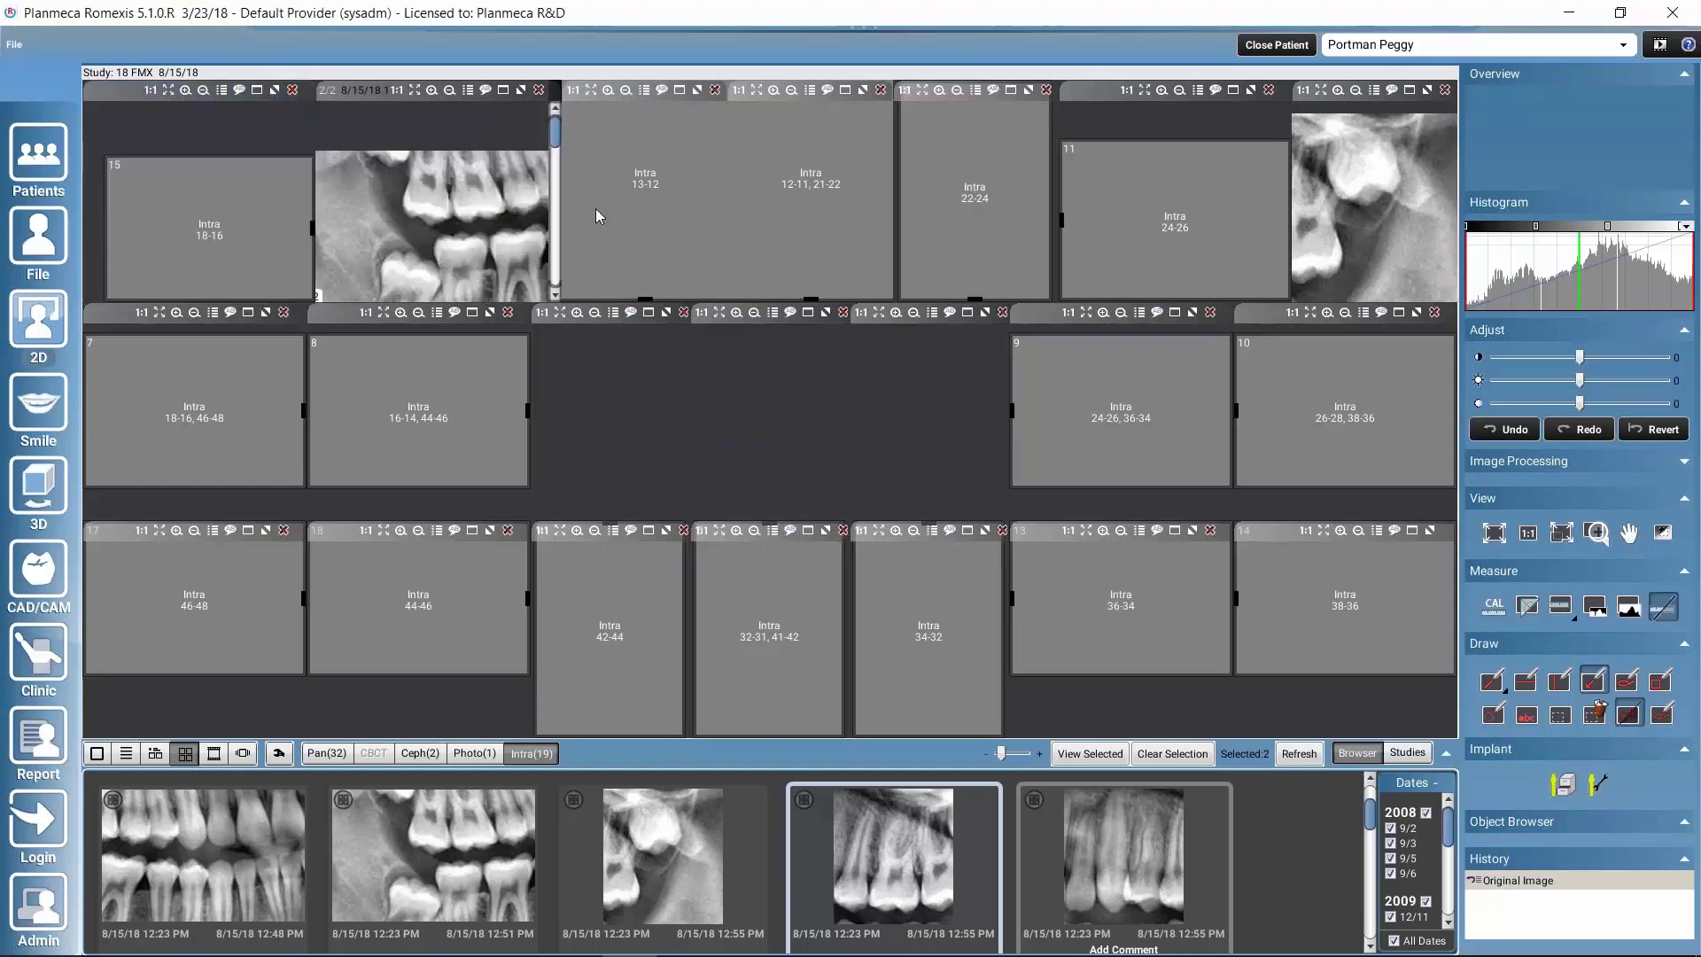
drag(555, 140, 556, 286)
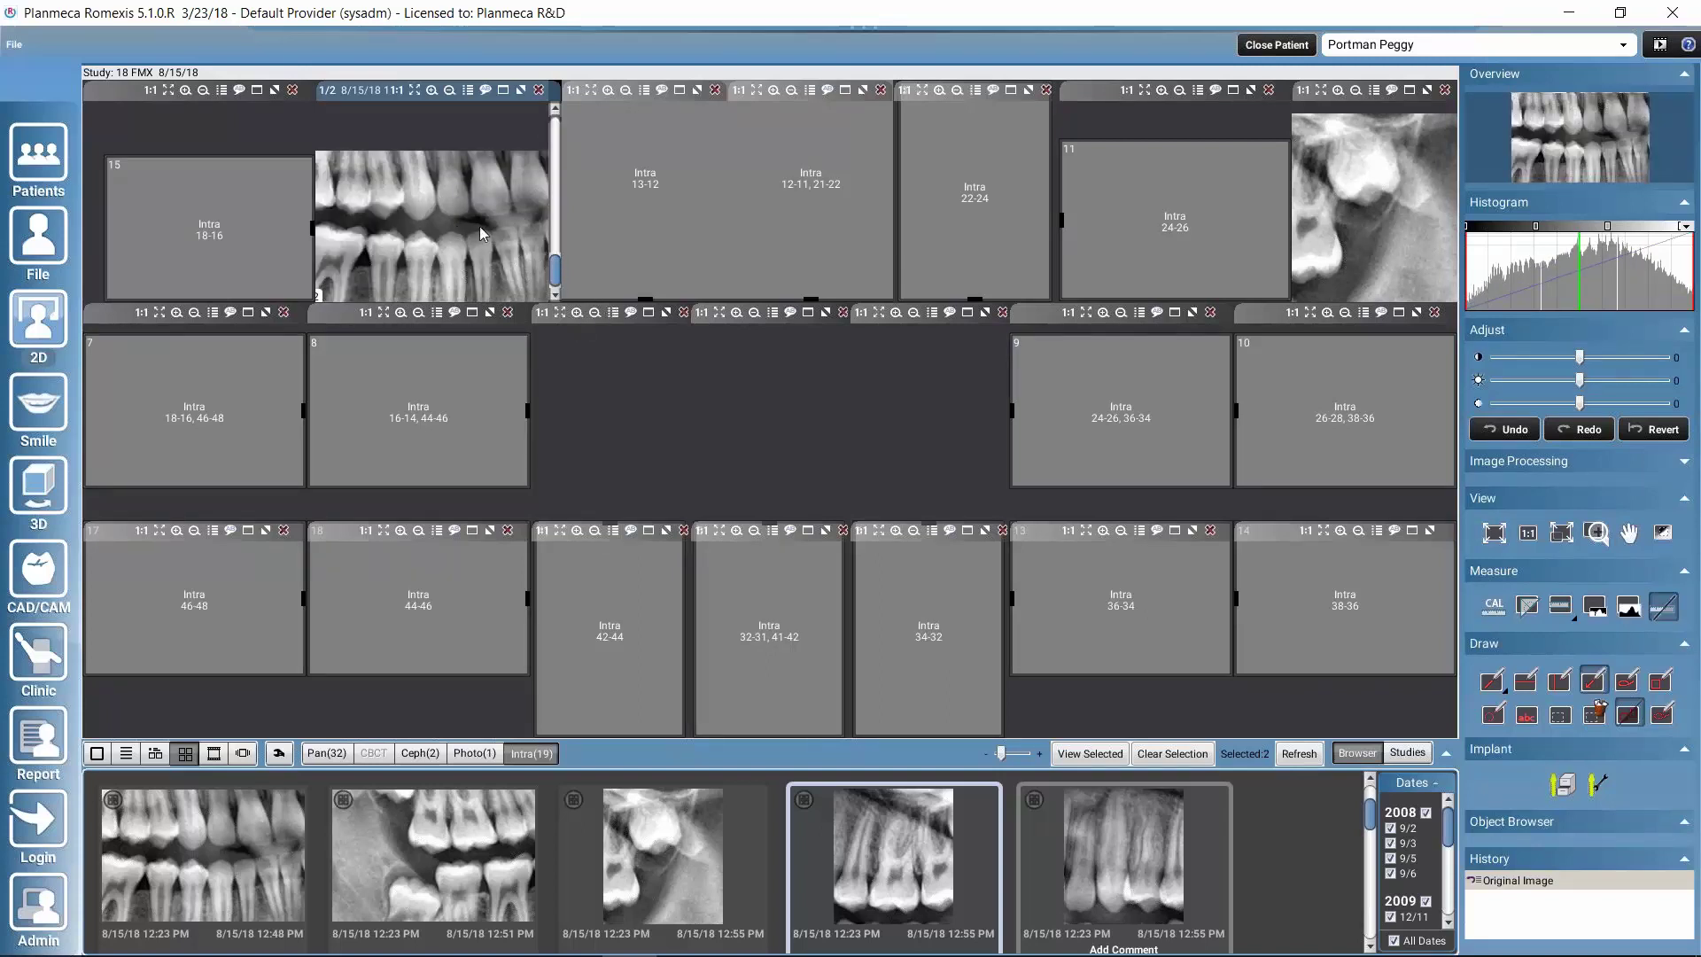
Step: Try to move the stack's underlying image to the 18-16, 46-48 slot, and return the top image to the empty 18-16 slot
drag(470, 228, 213, 410)
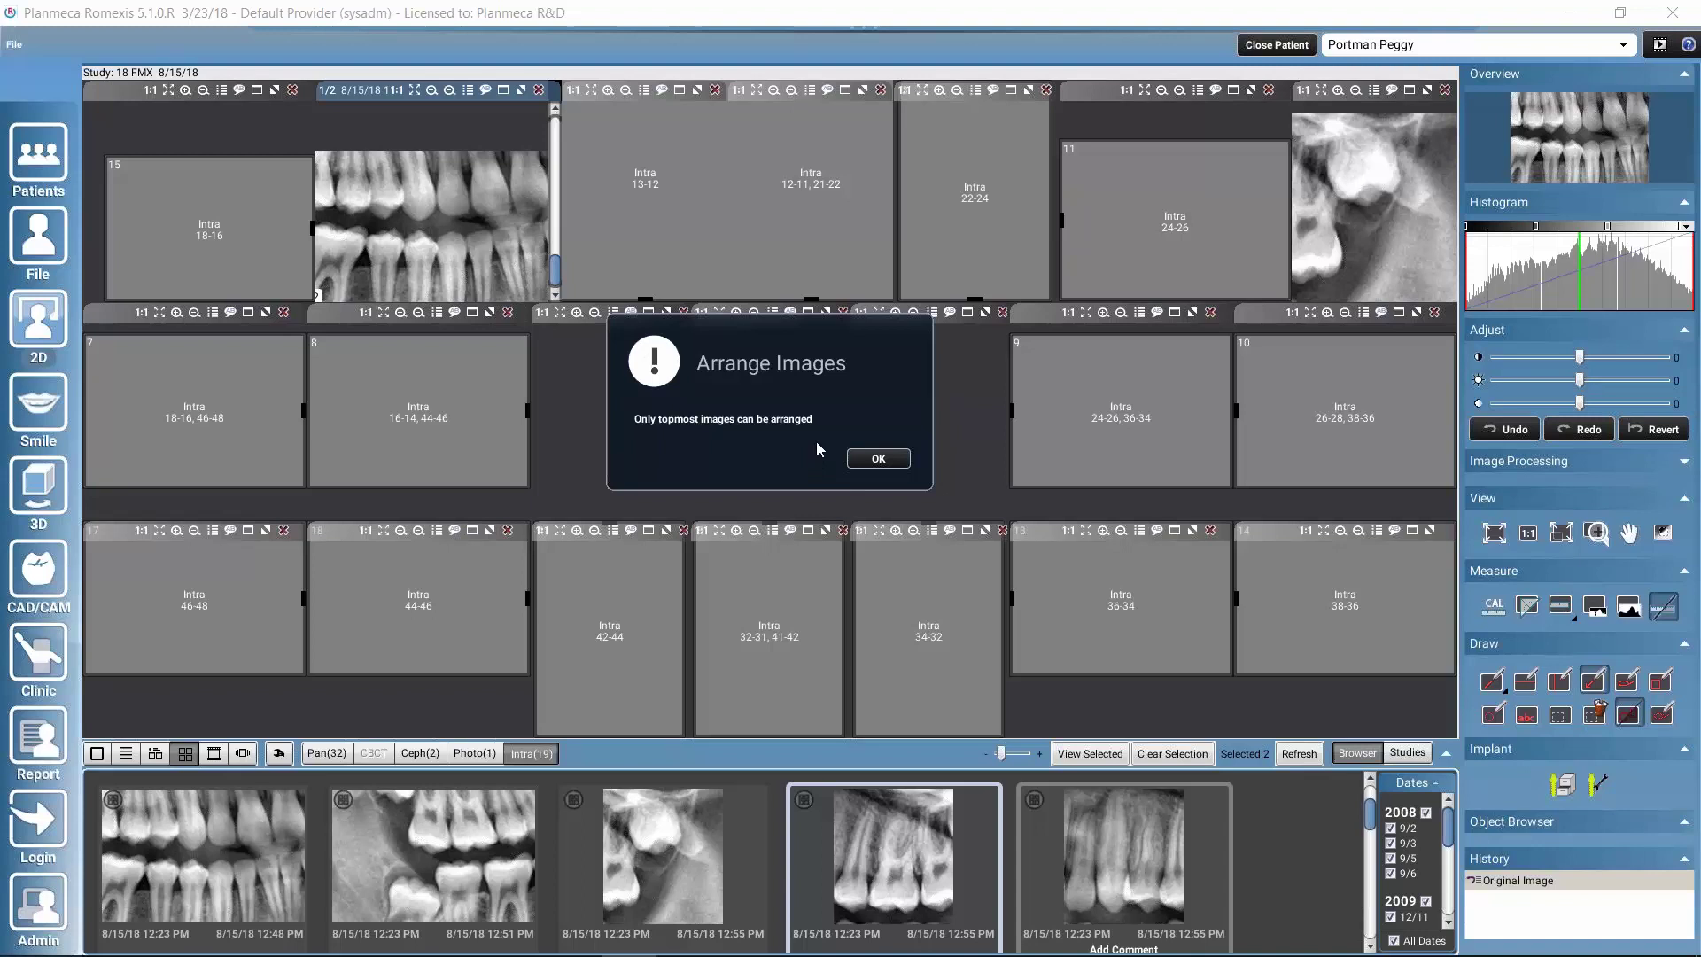
click(878, 458)
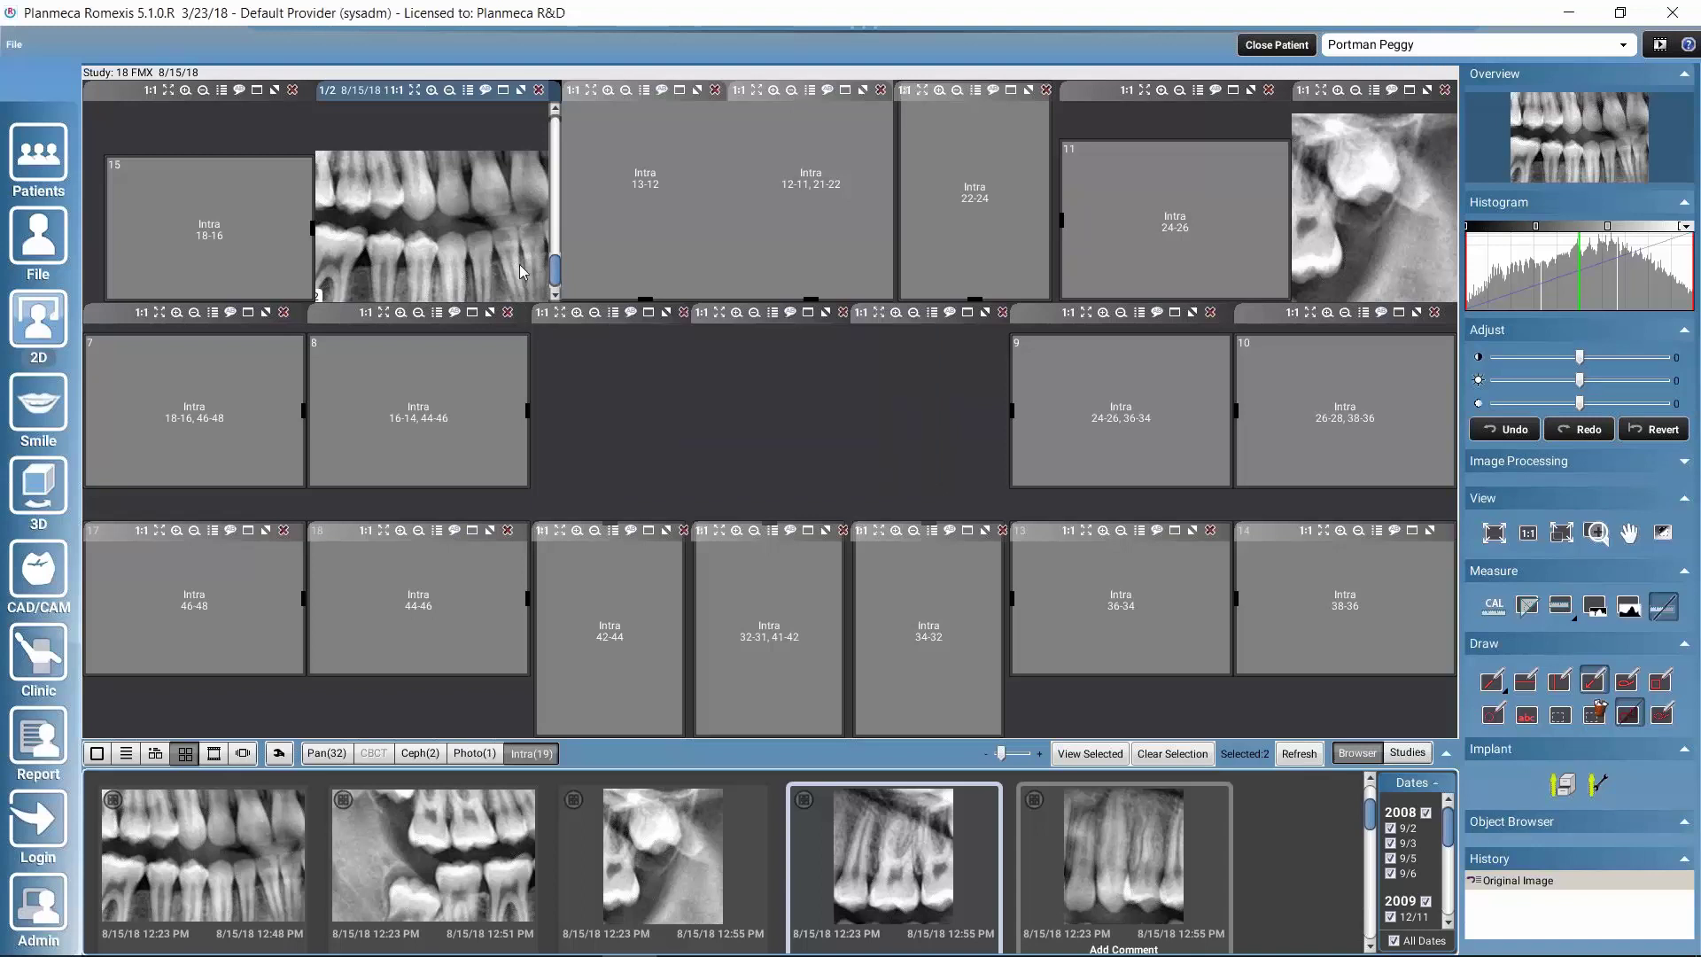
drag(554, 272, 555, 133)
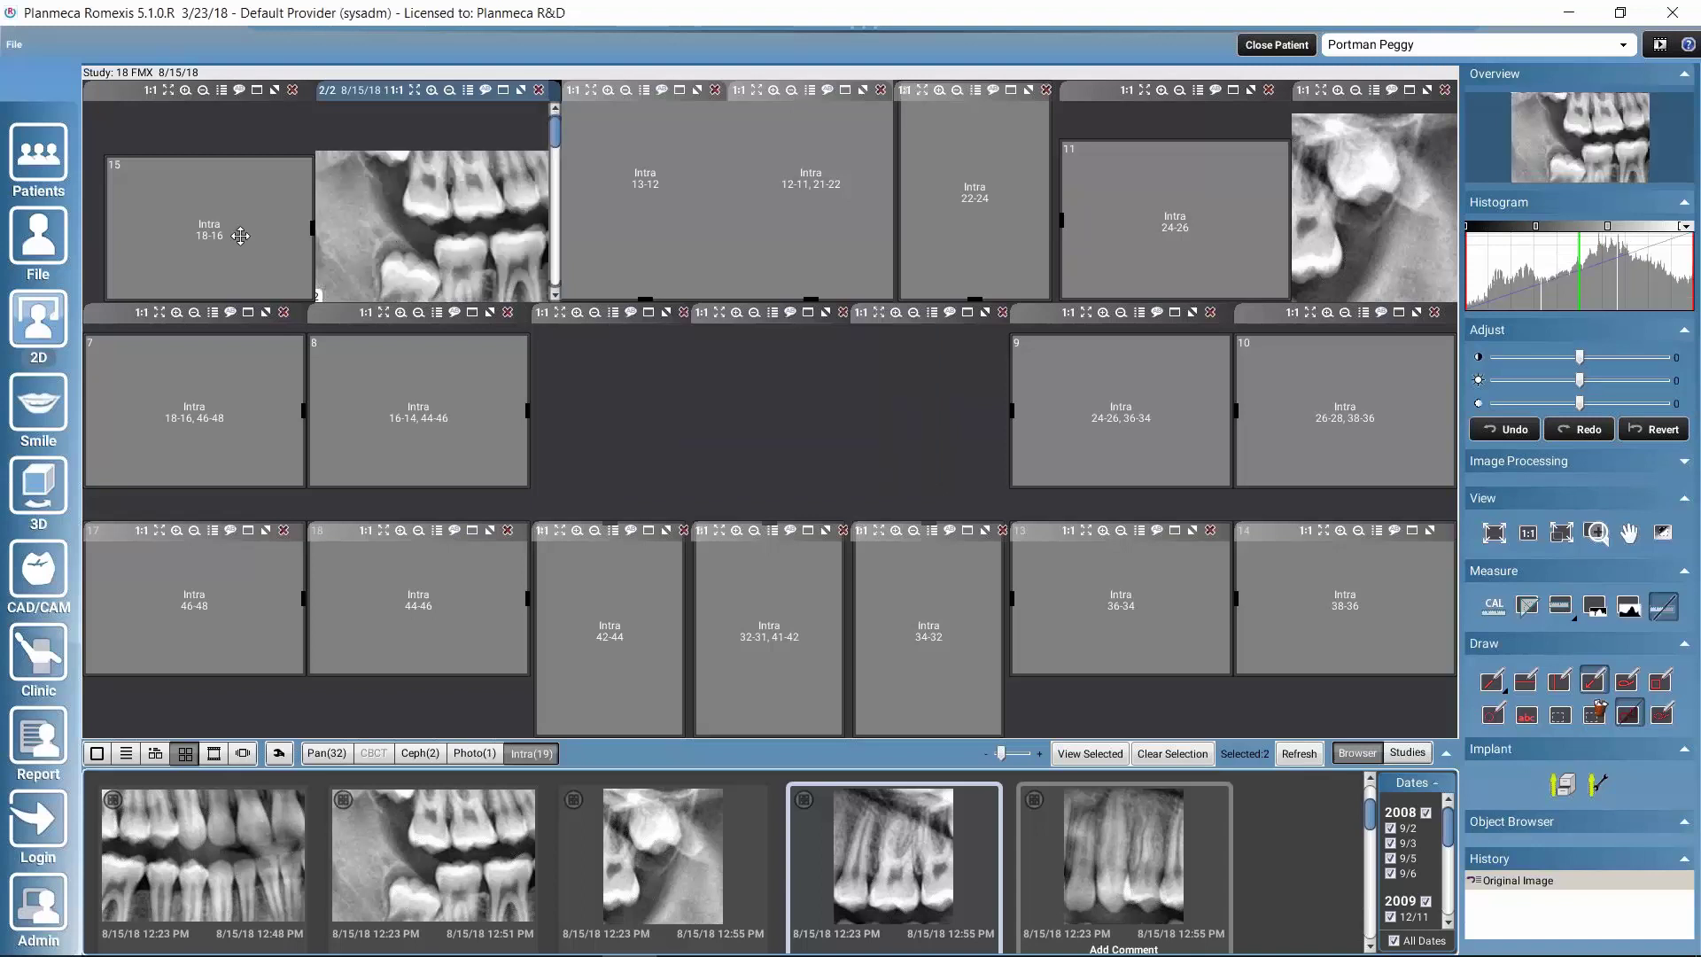
drag(240, 236, 186, 244)
click(802, 459)
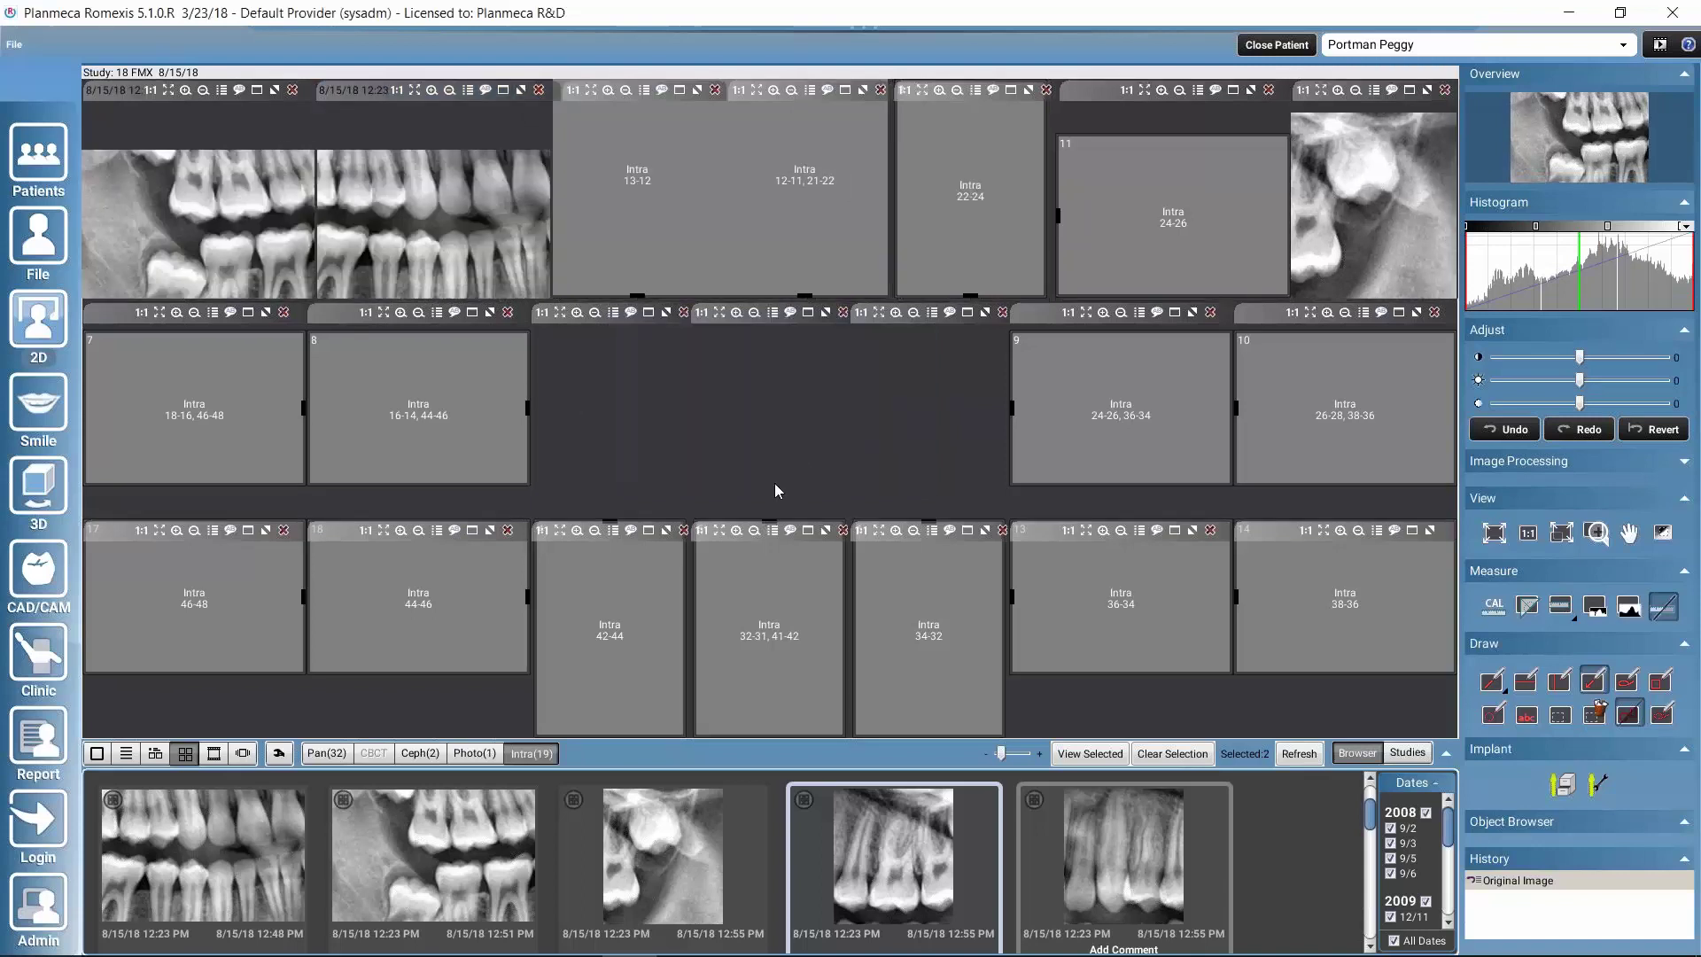
Step: Move the bitewings from the 18-16 and 16-14 slots to the middle row's 18-16, 46-48 and 16-14, 44-46 slots
click(200, 237)
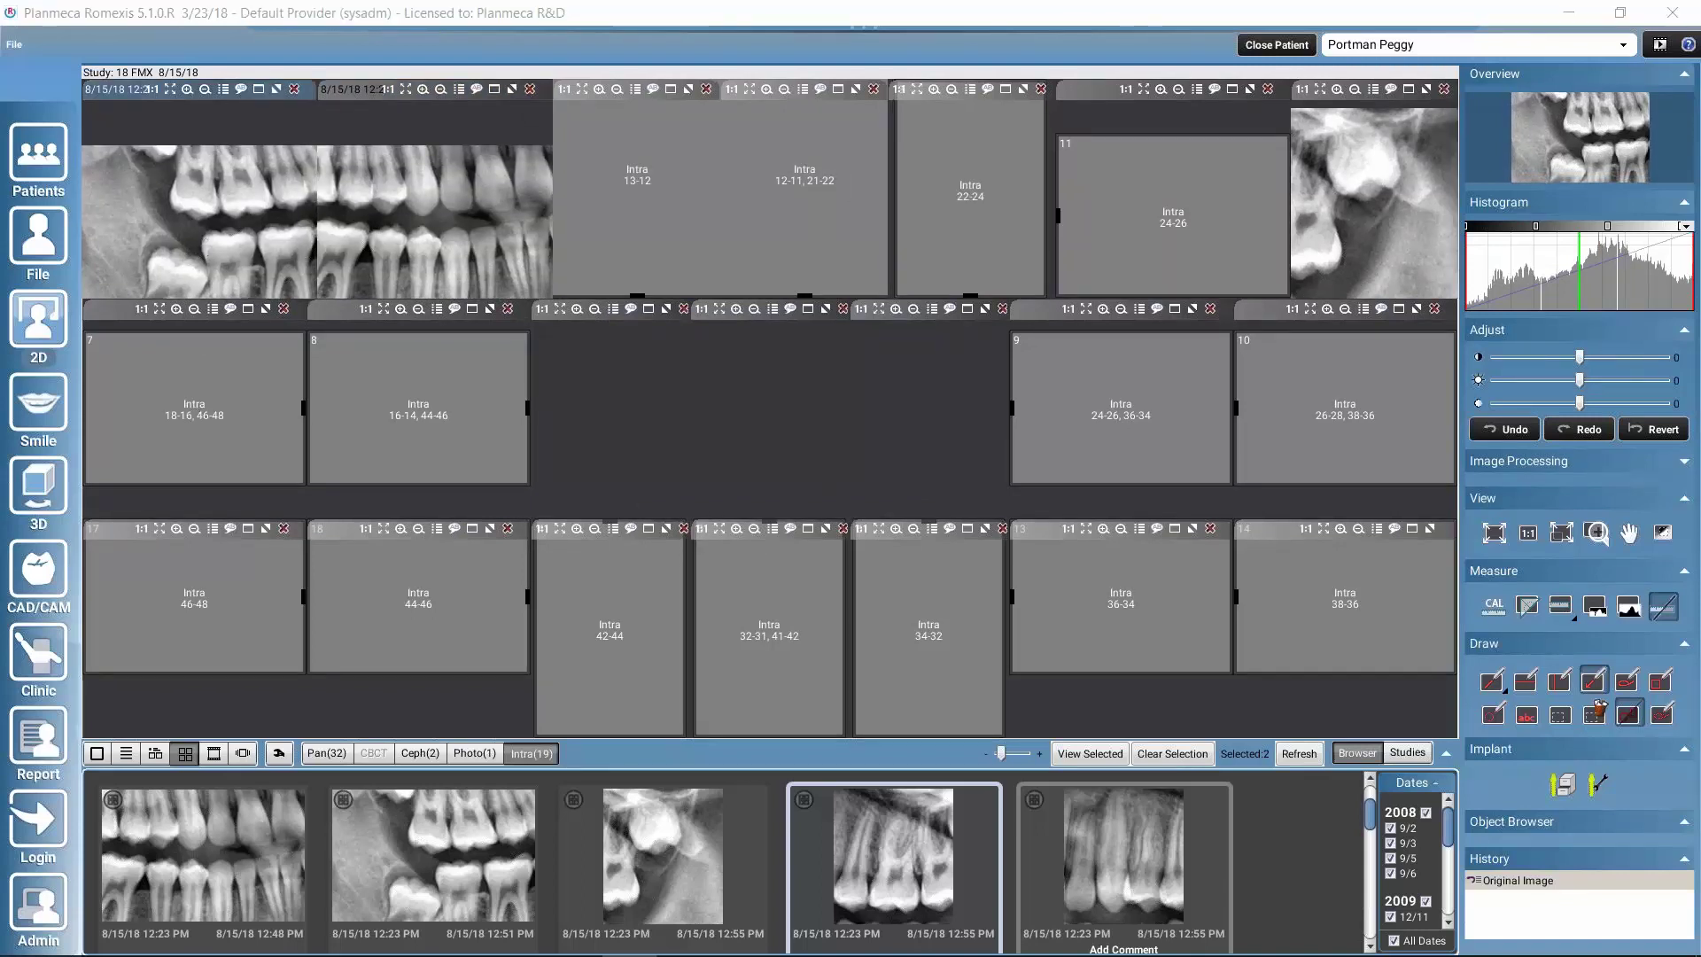
drag(200, 238, 664, 486)
click(783, 462)
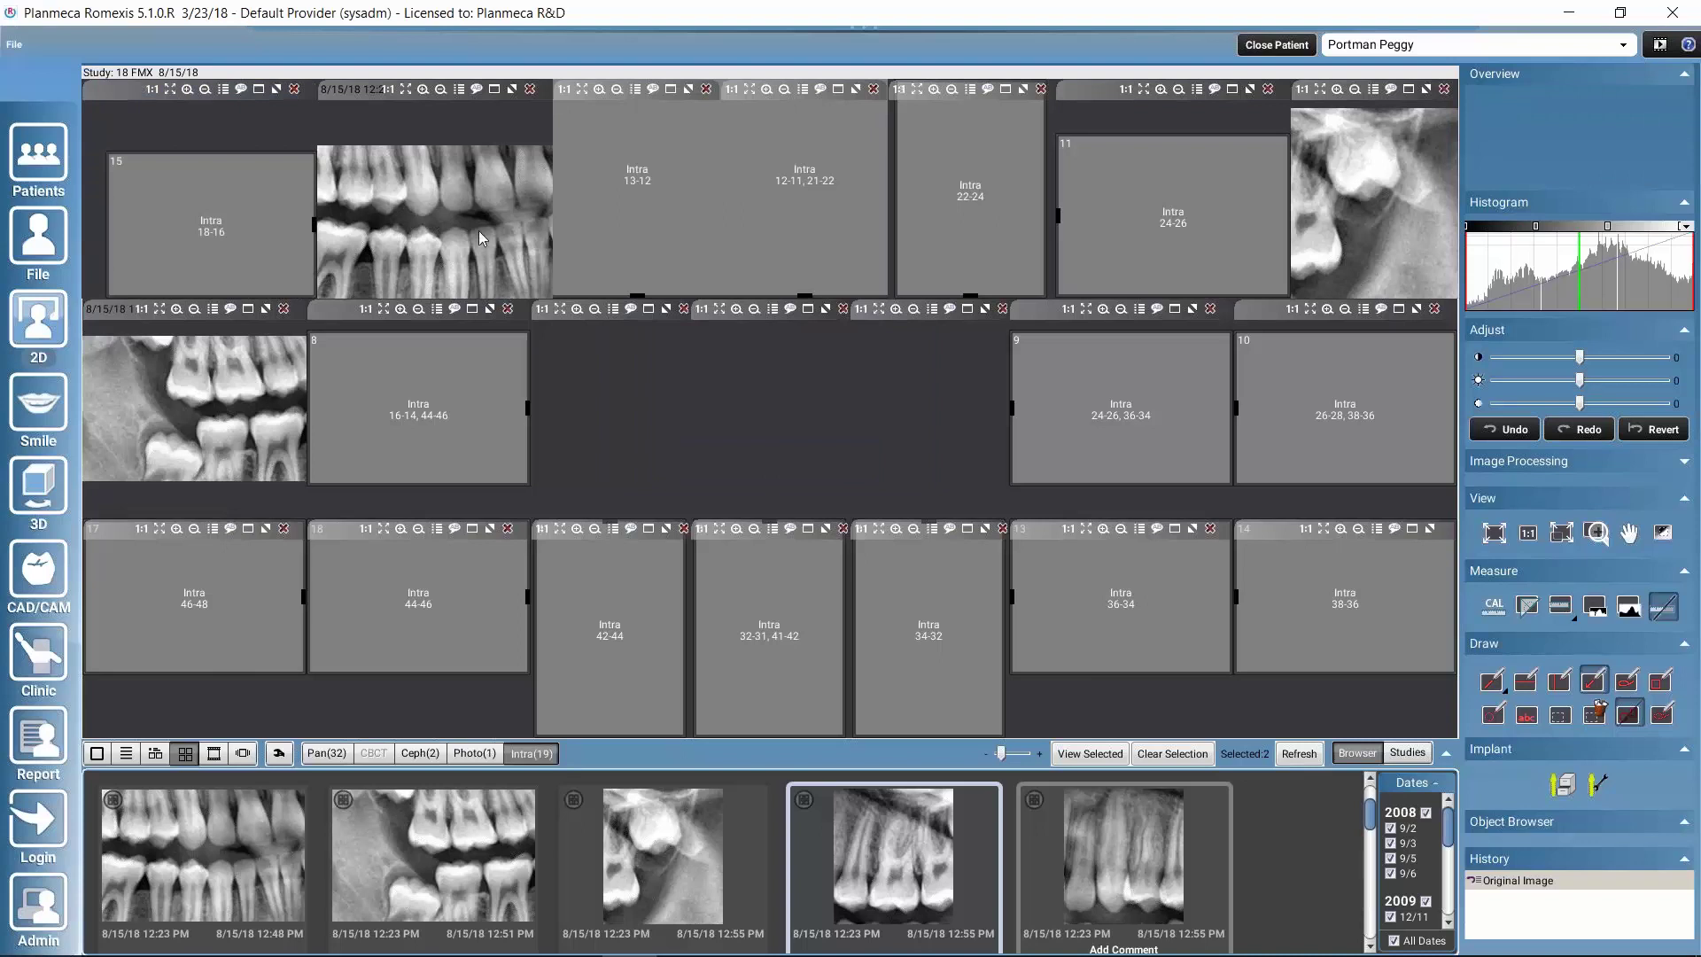
drag(481, 237, 448, 450)
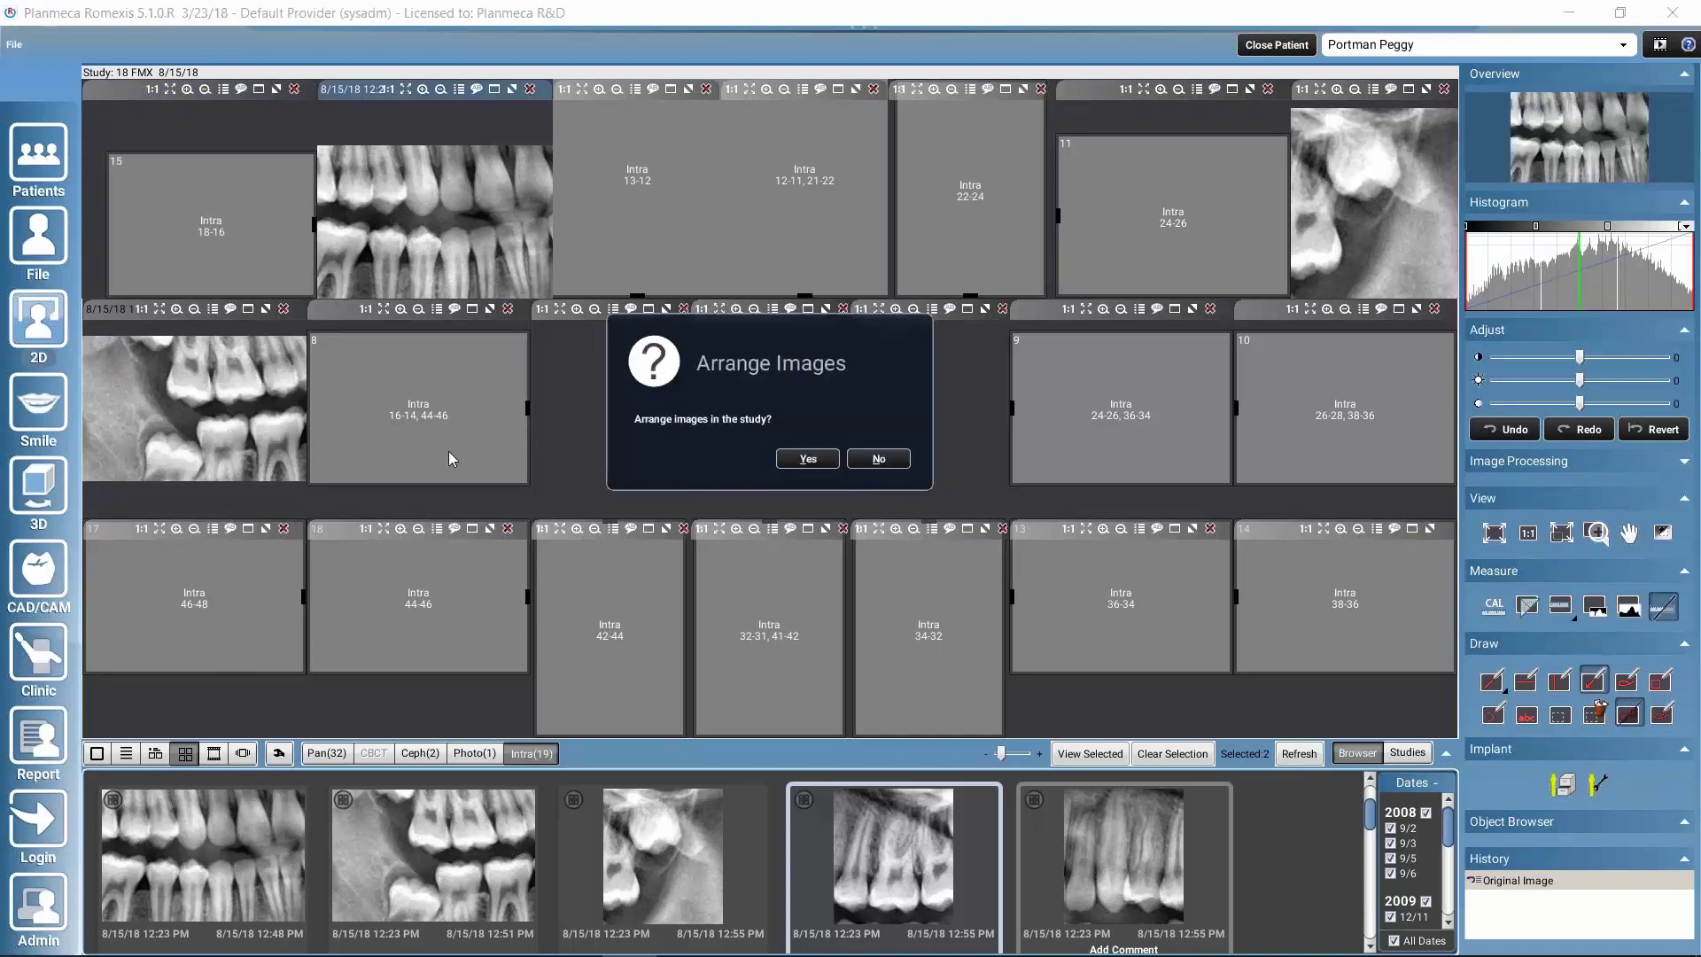
click(808, 458)
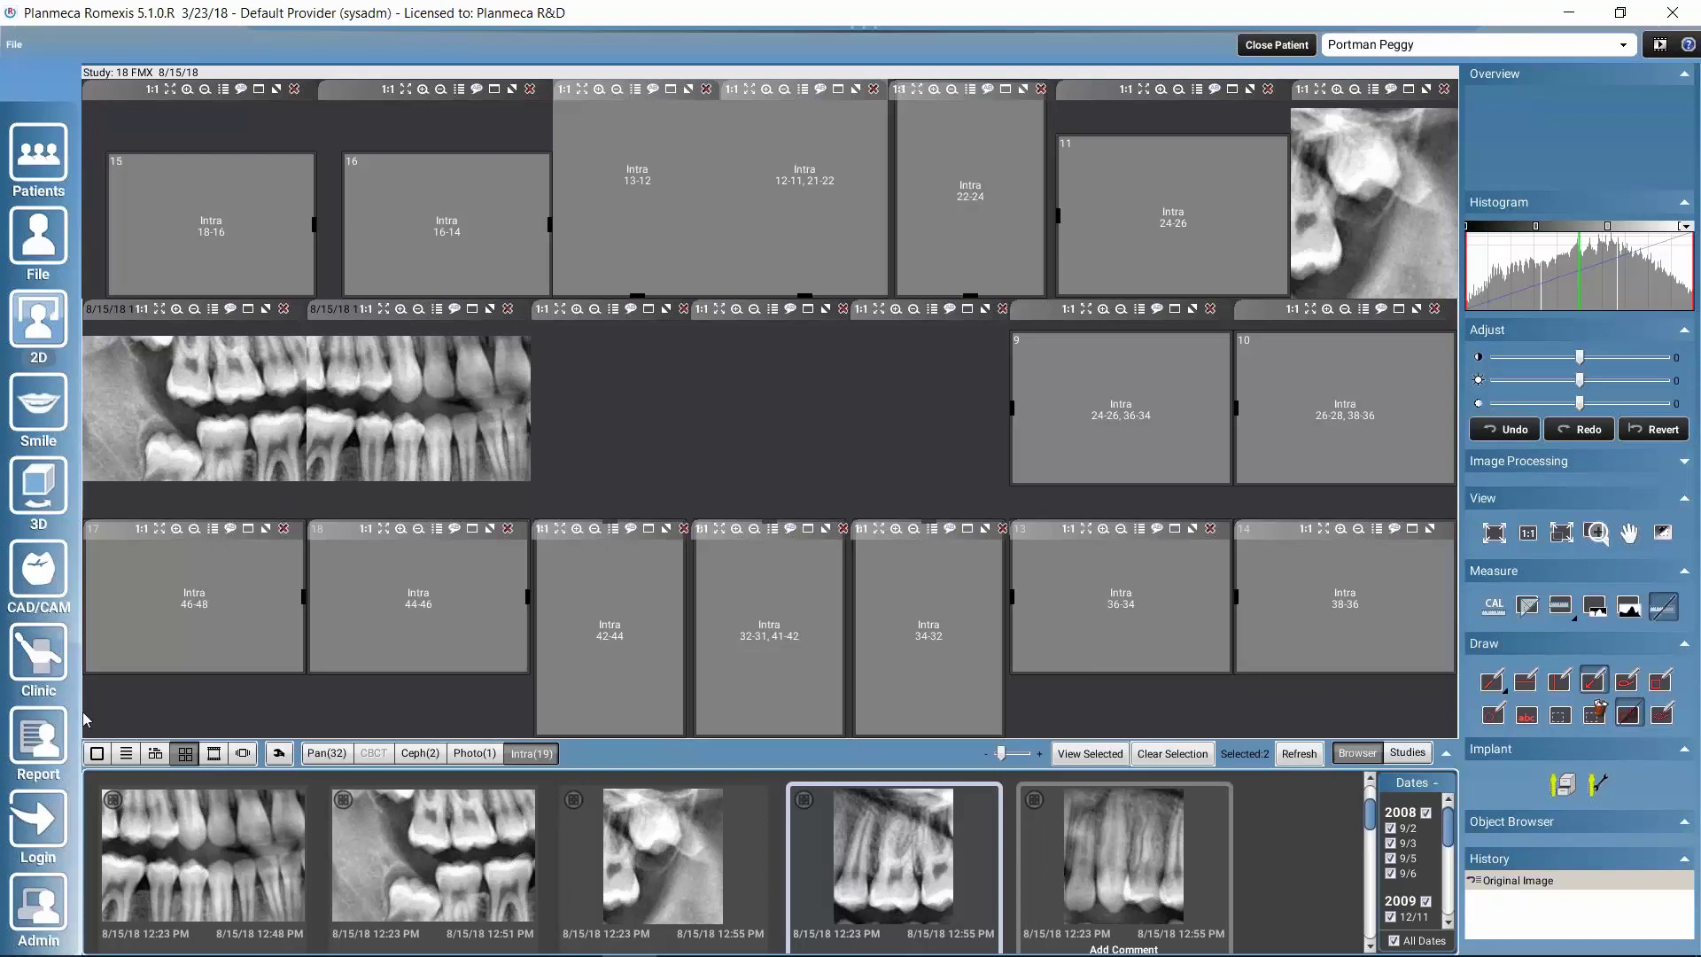
Step: Add a new imaging template named 18 FMX_new in the administration module
click(32, 904)
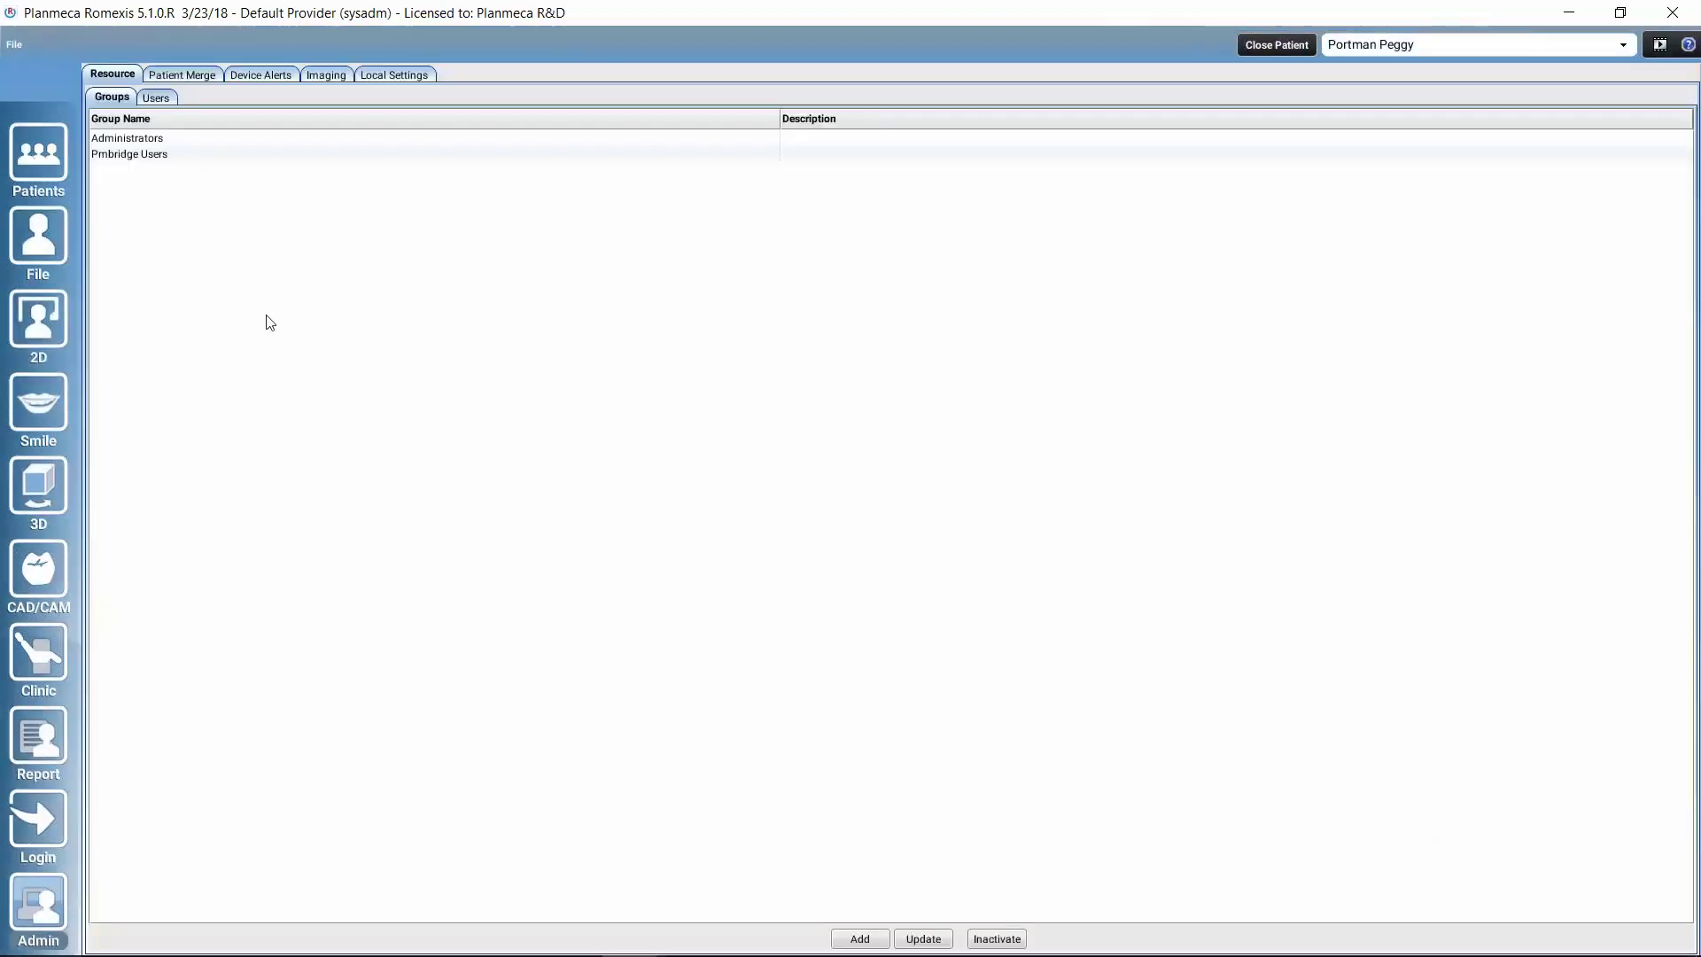
click(325, 76)
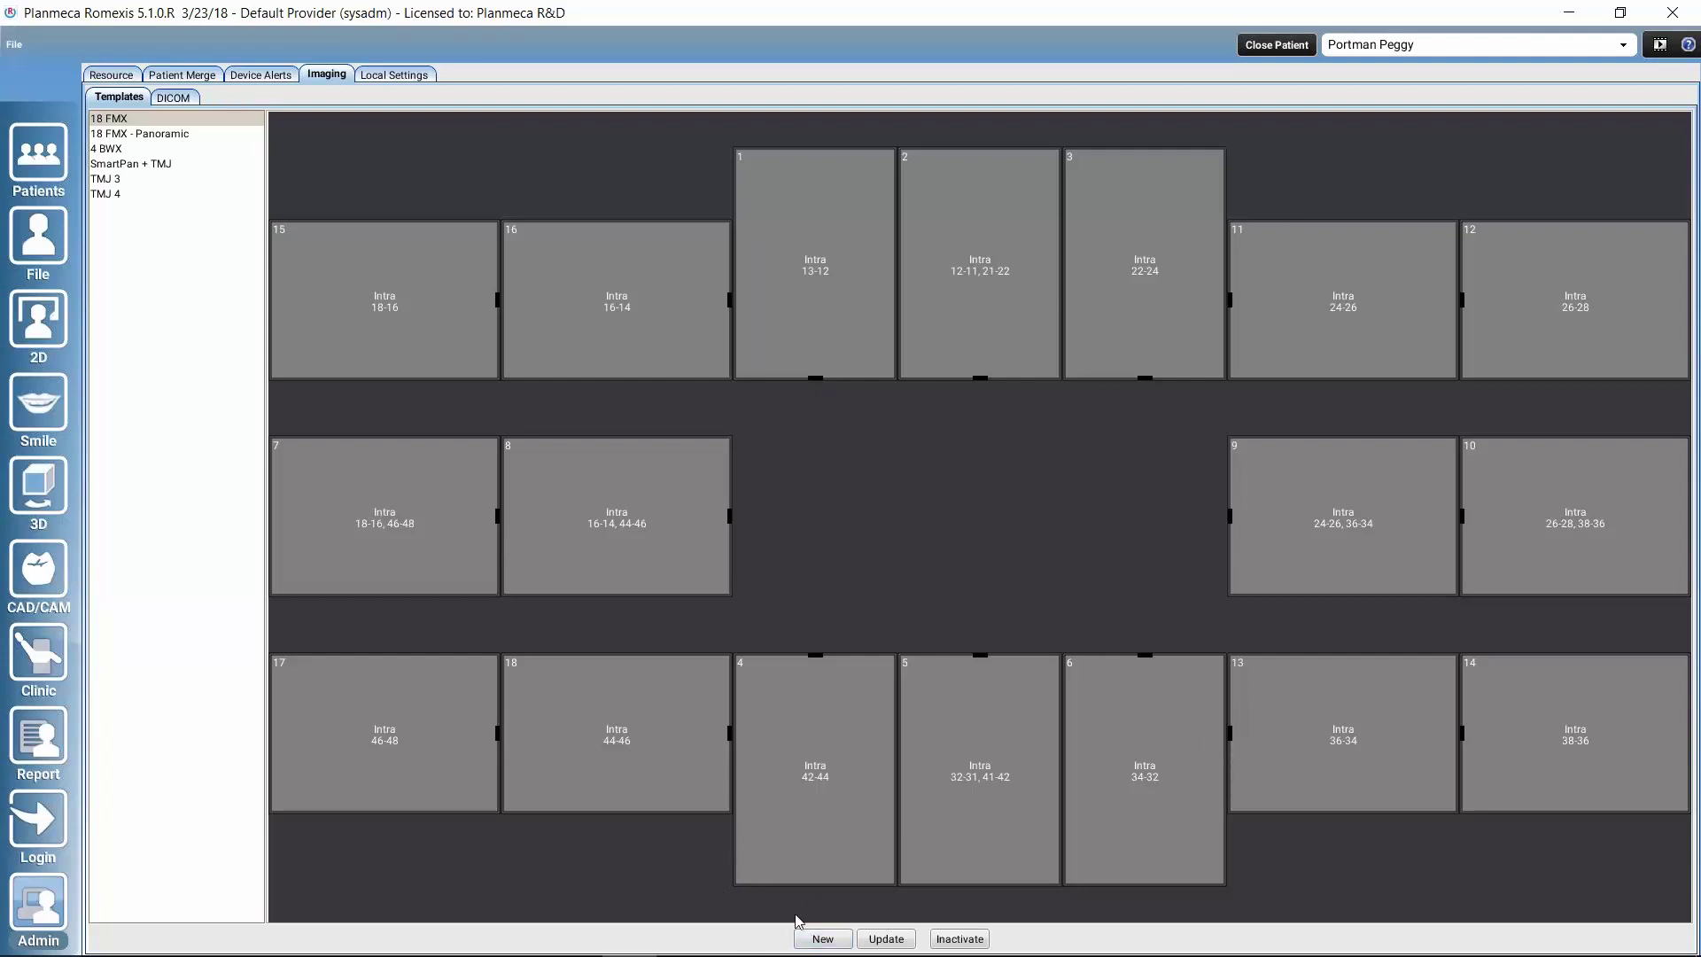
click(822, 939)
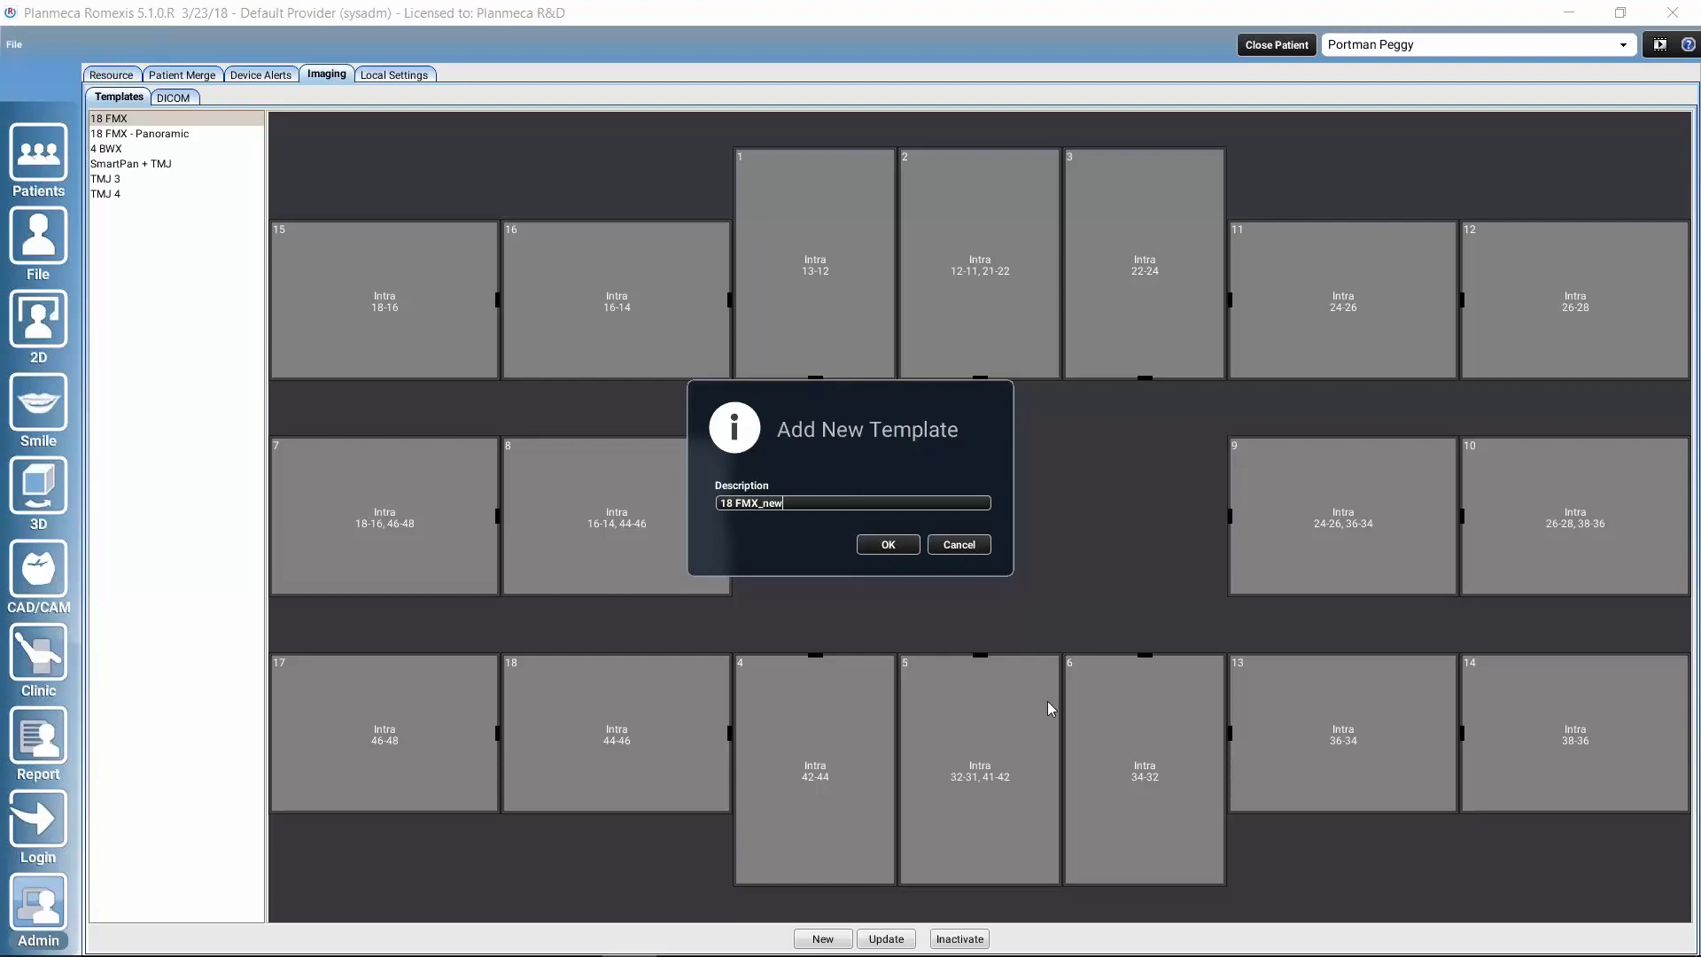
click(887, 544)
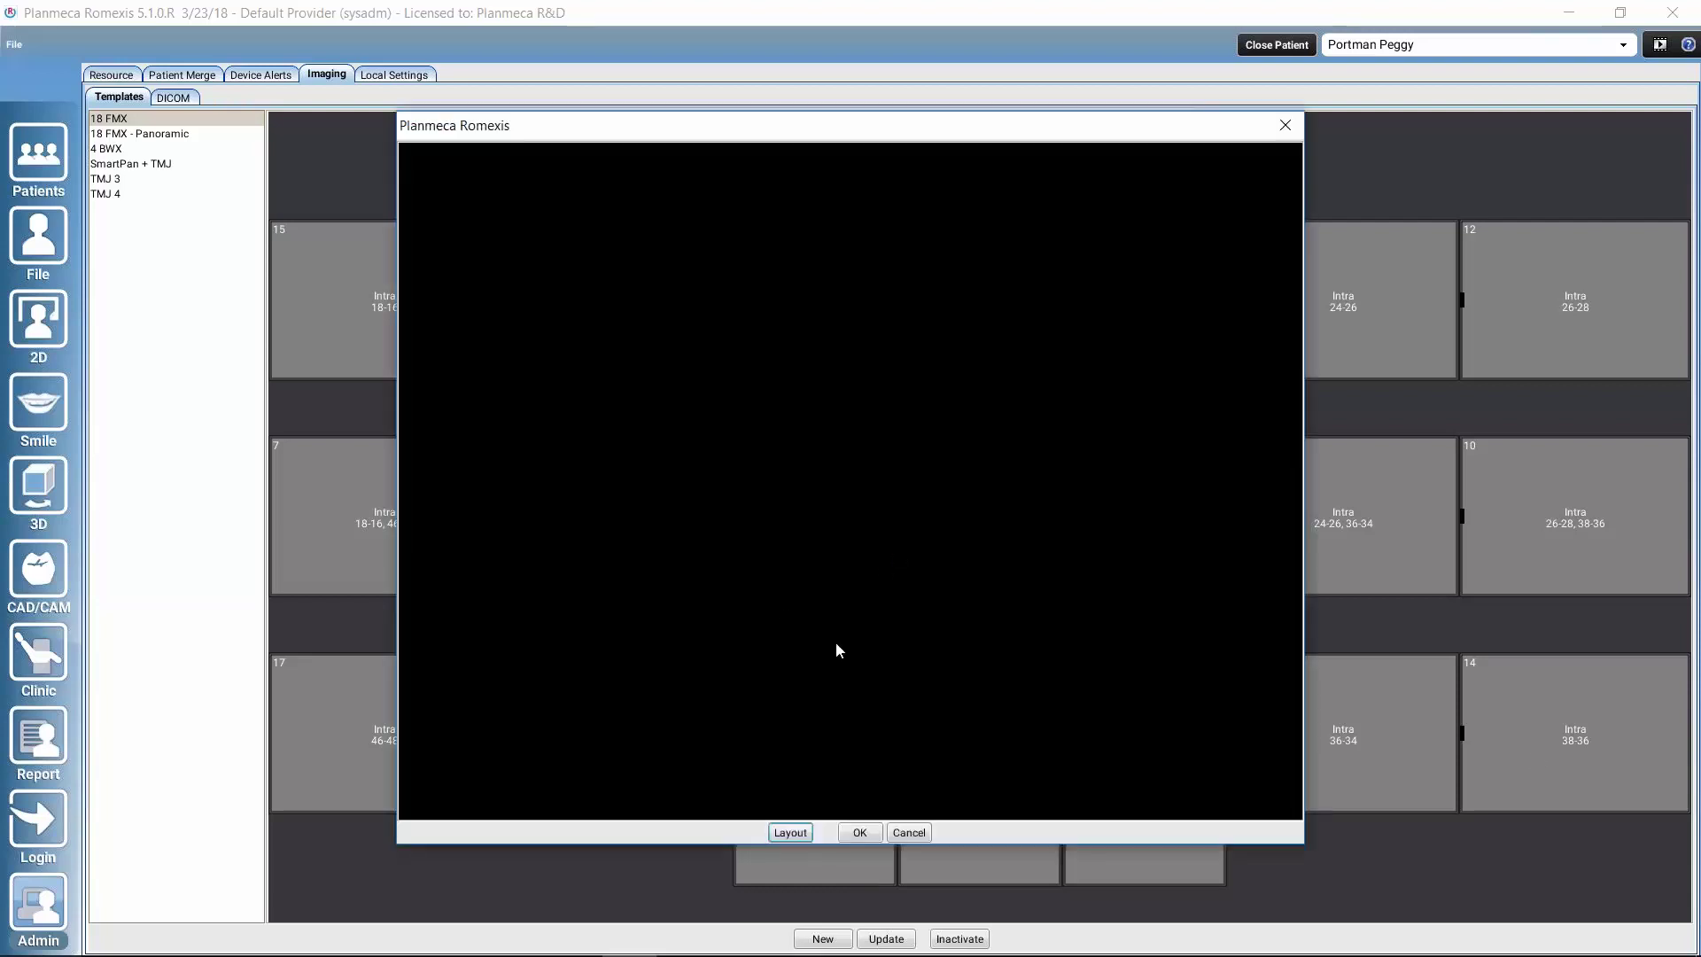
Step: Apply a custom layout of three rows with seven image slots each to the new template
click(791, 836)
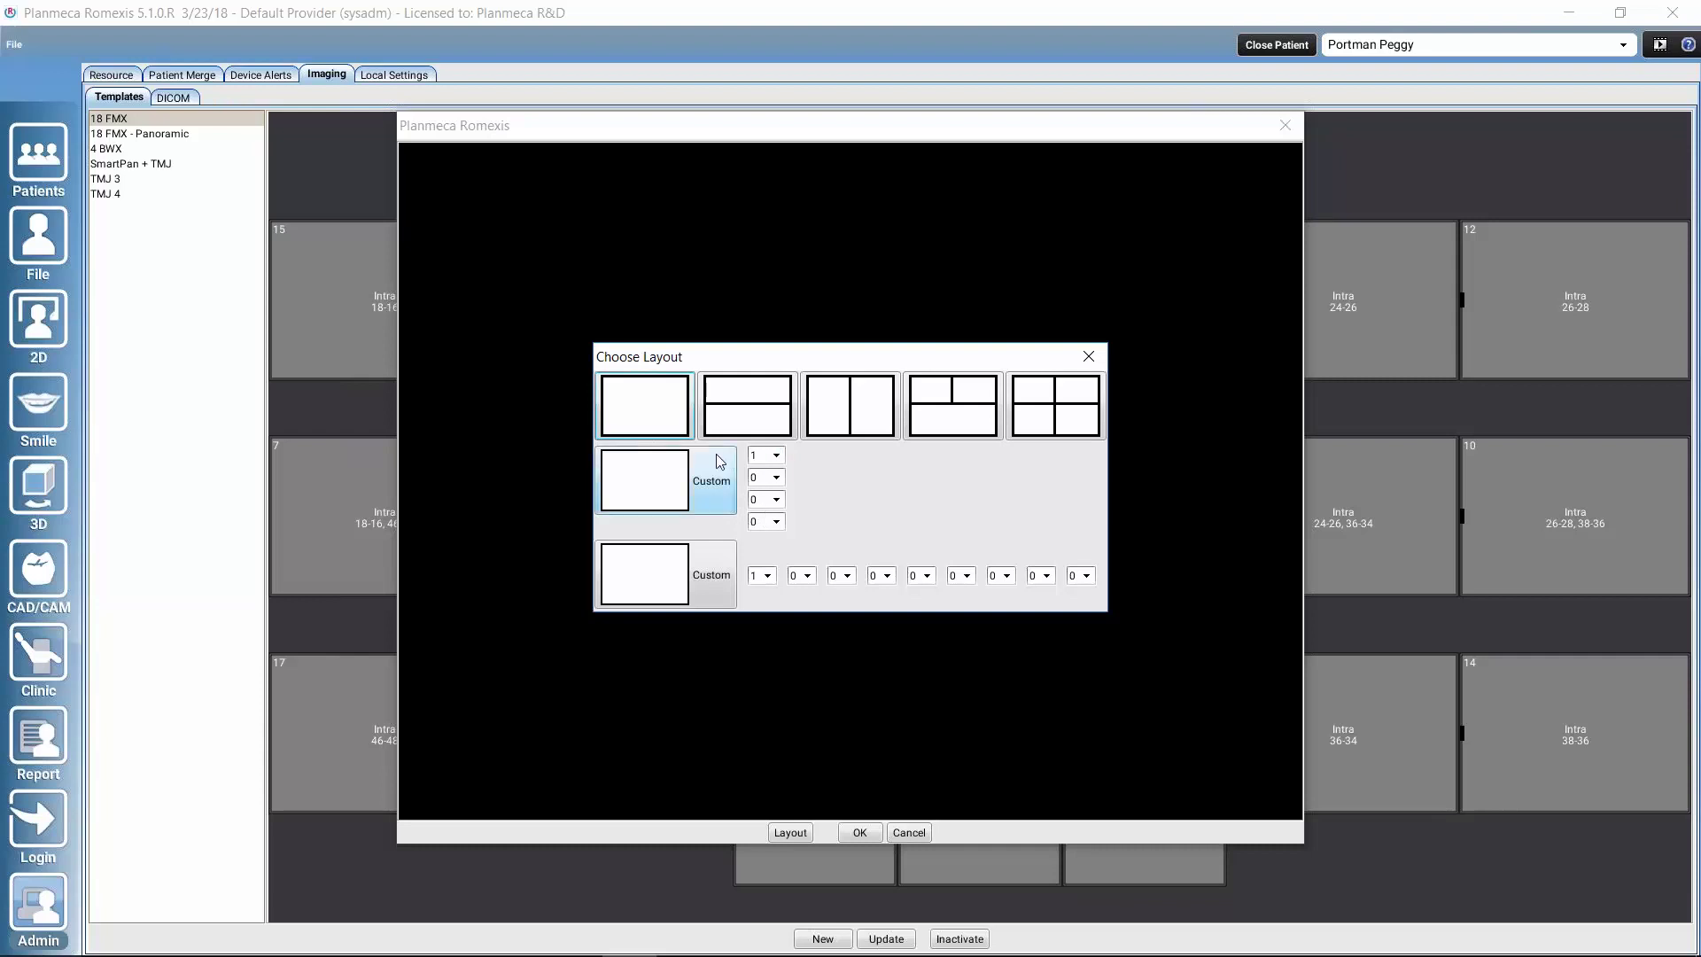
click(776, 456)
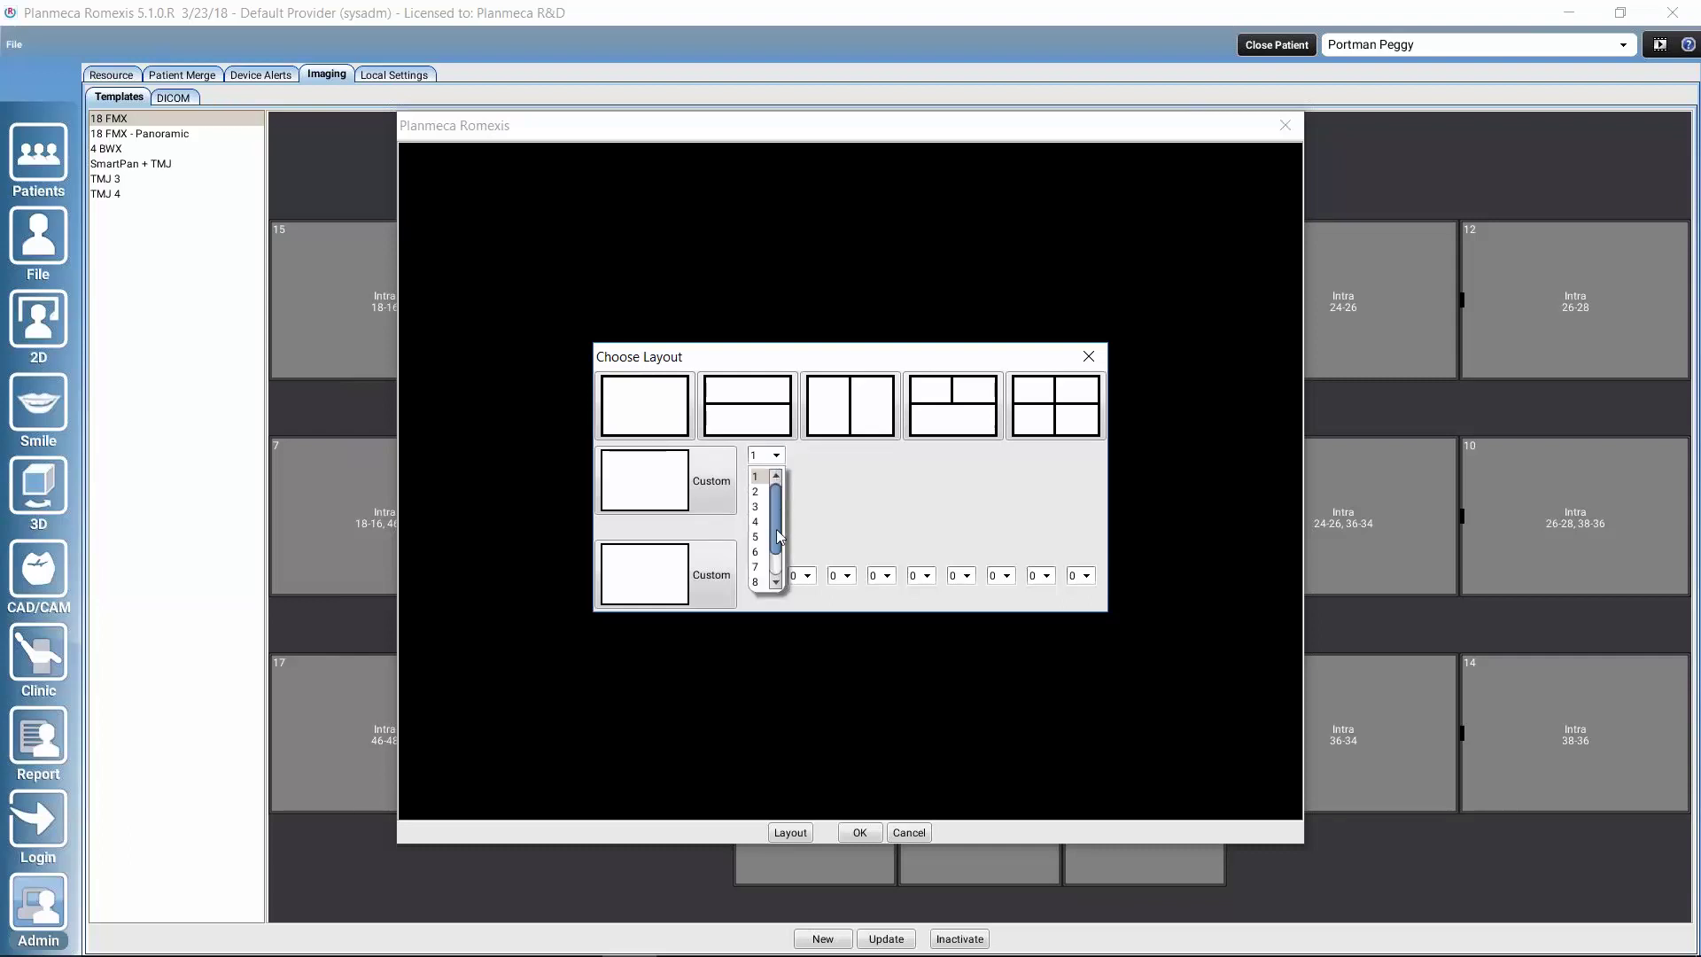
click(763, 567)
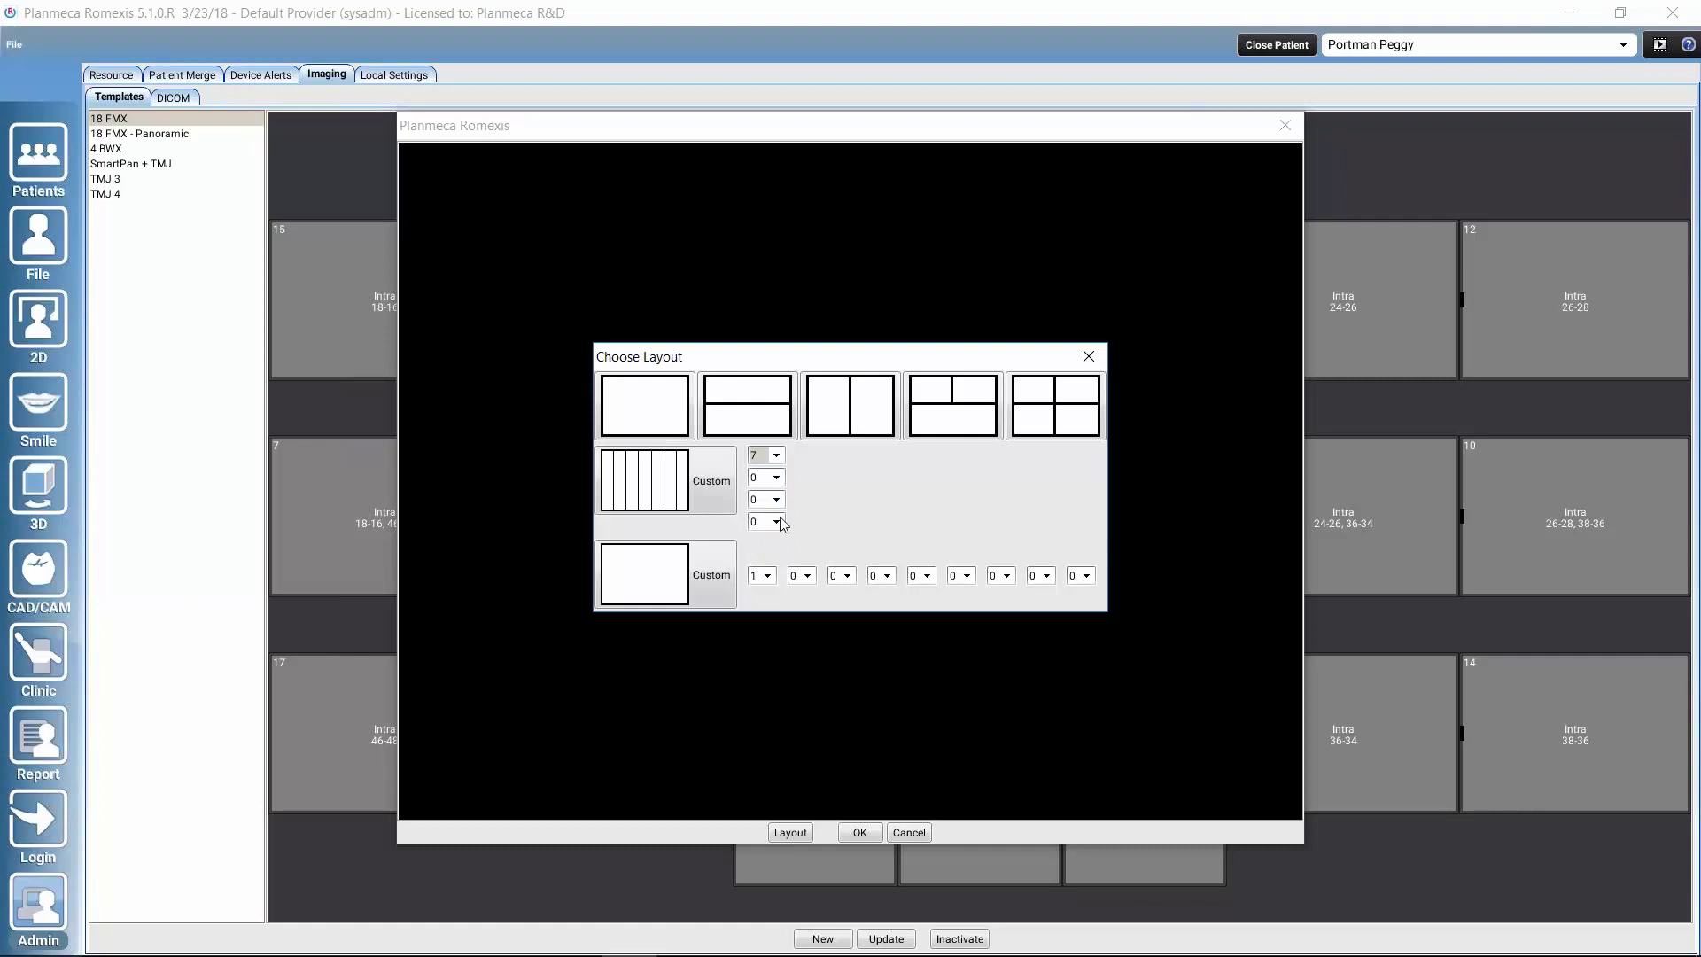
click(776, 478)
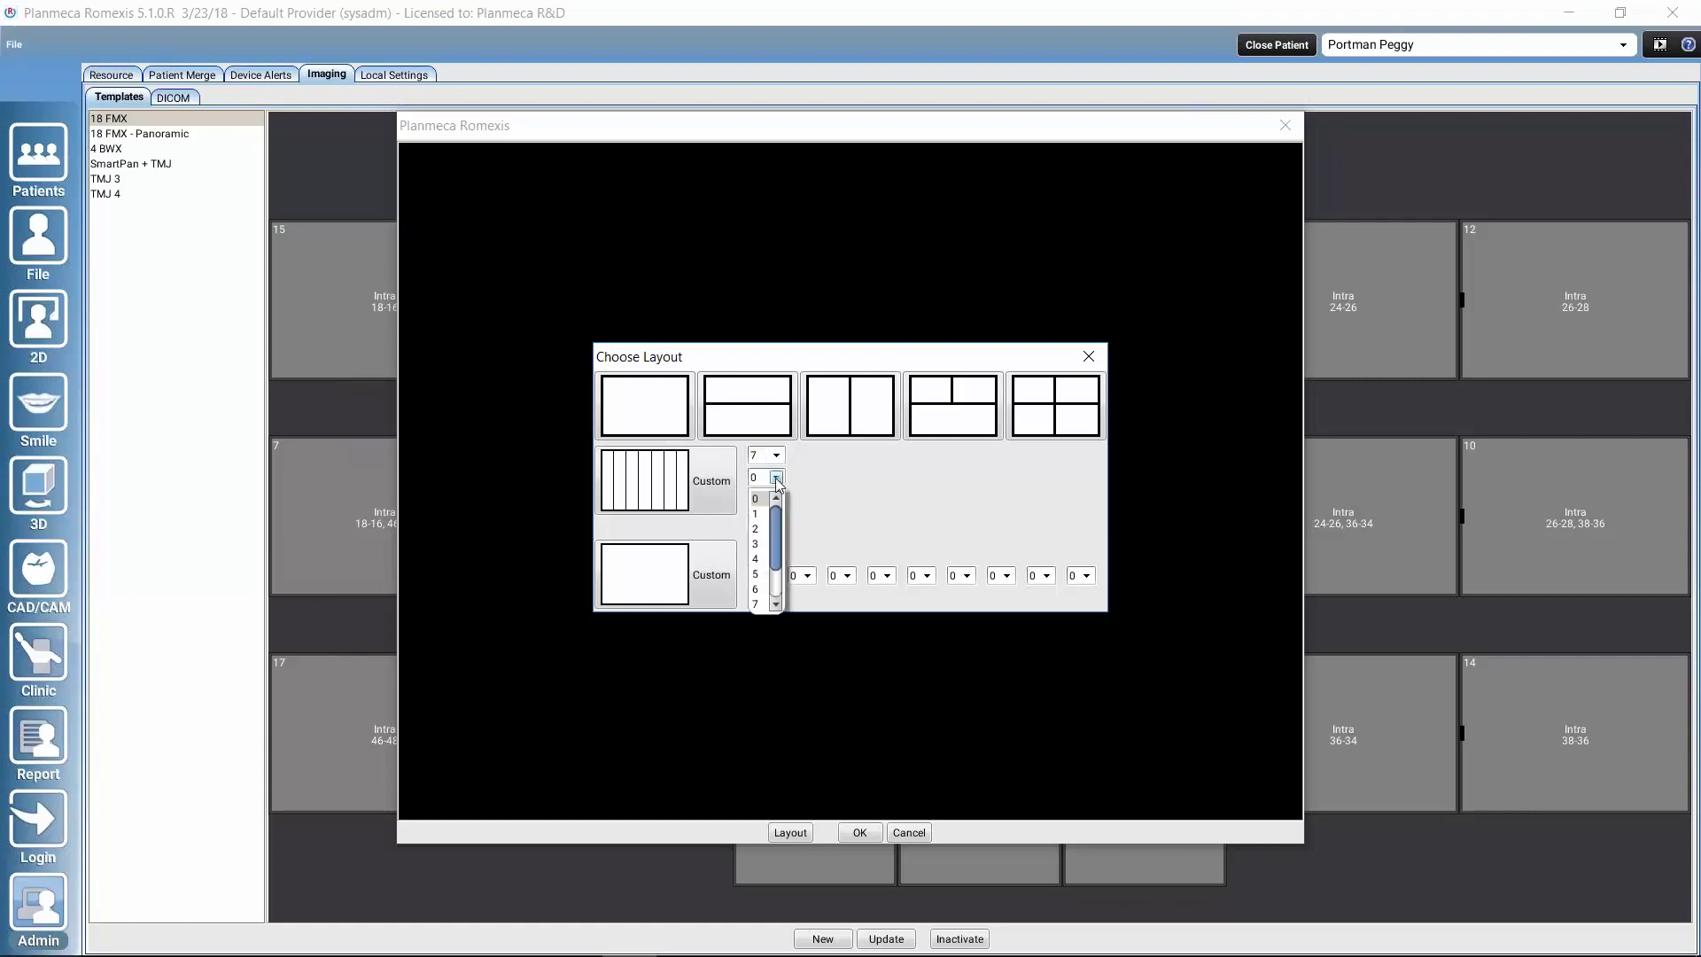
click(760, 605)
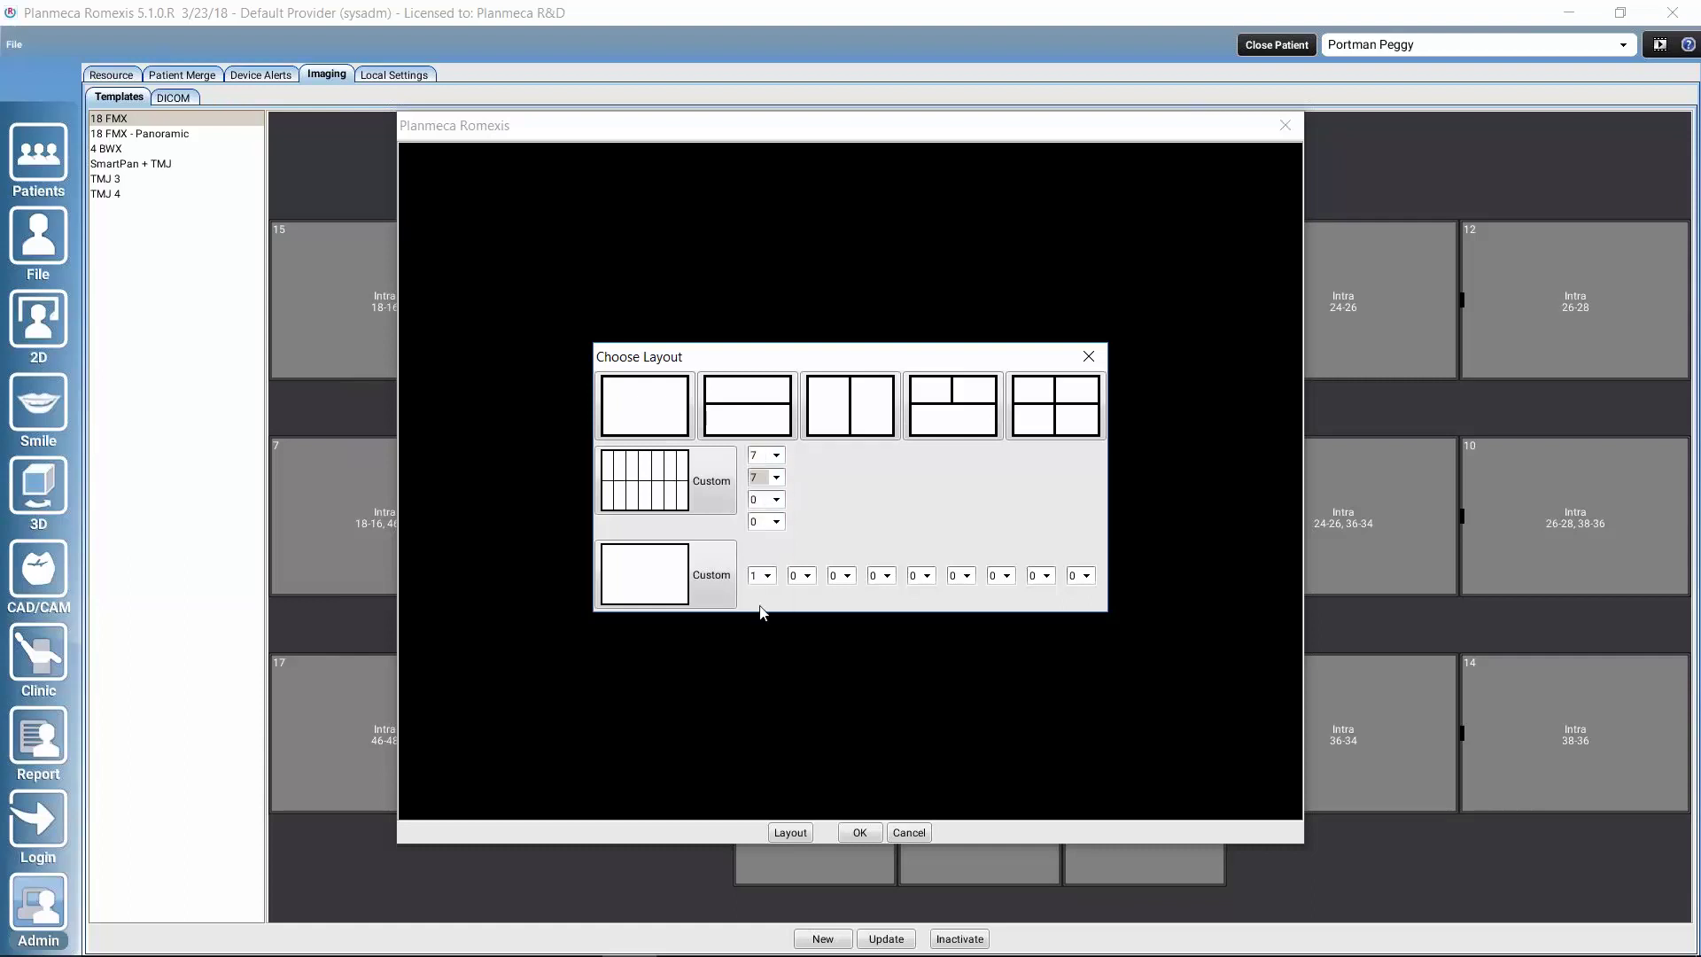
click(776, 499)
click(760, 626)
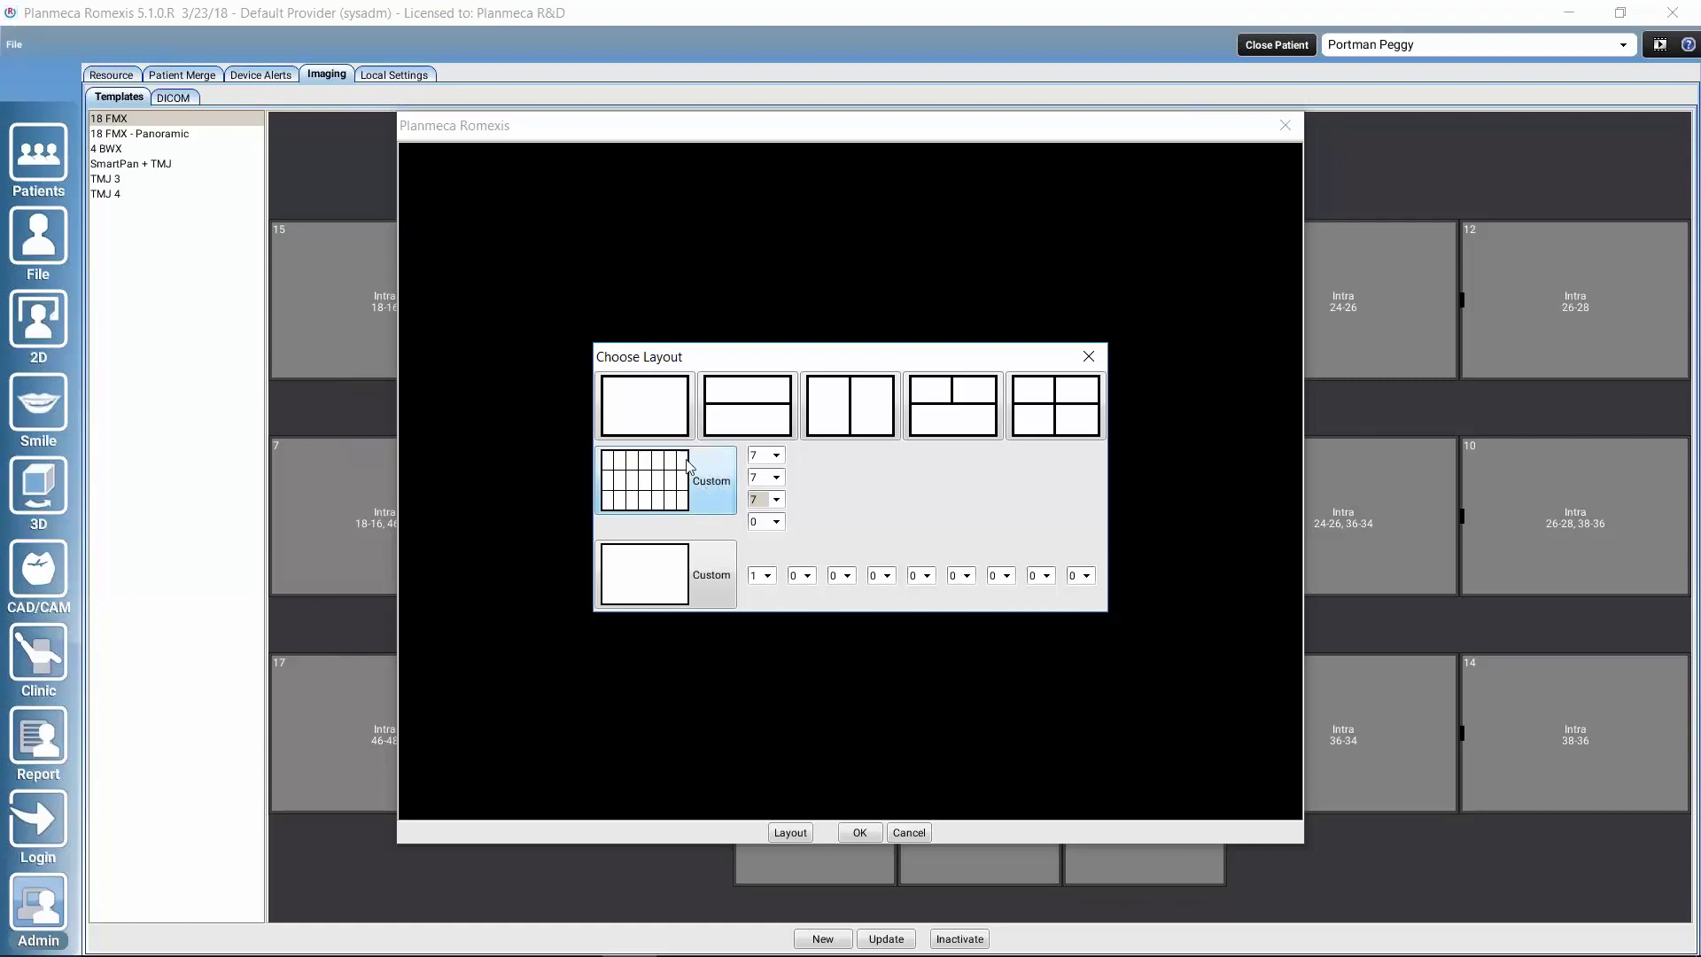
click(699, 471)
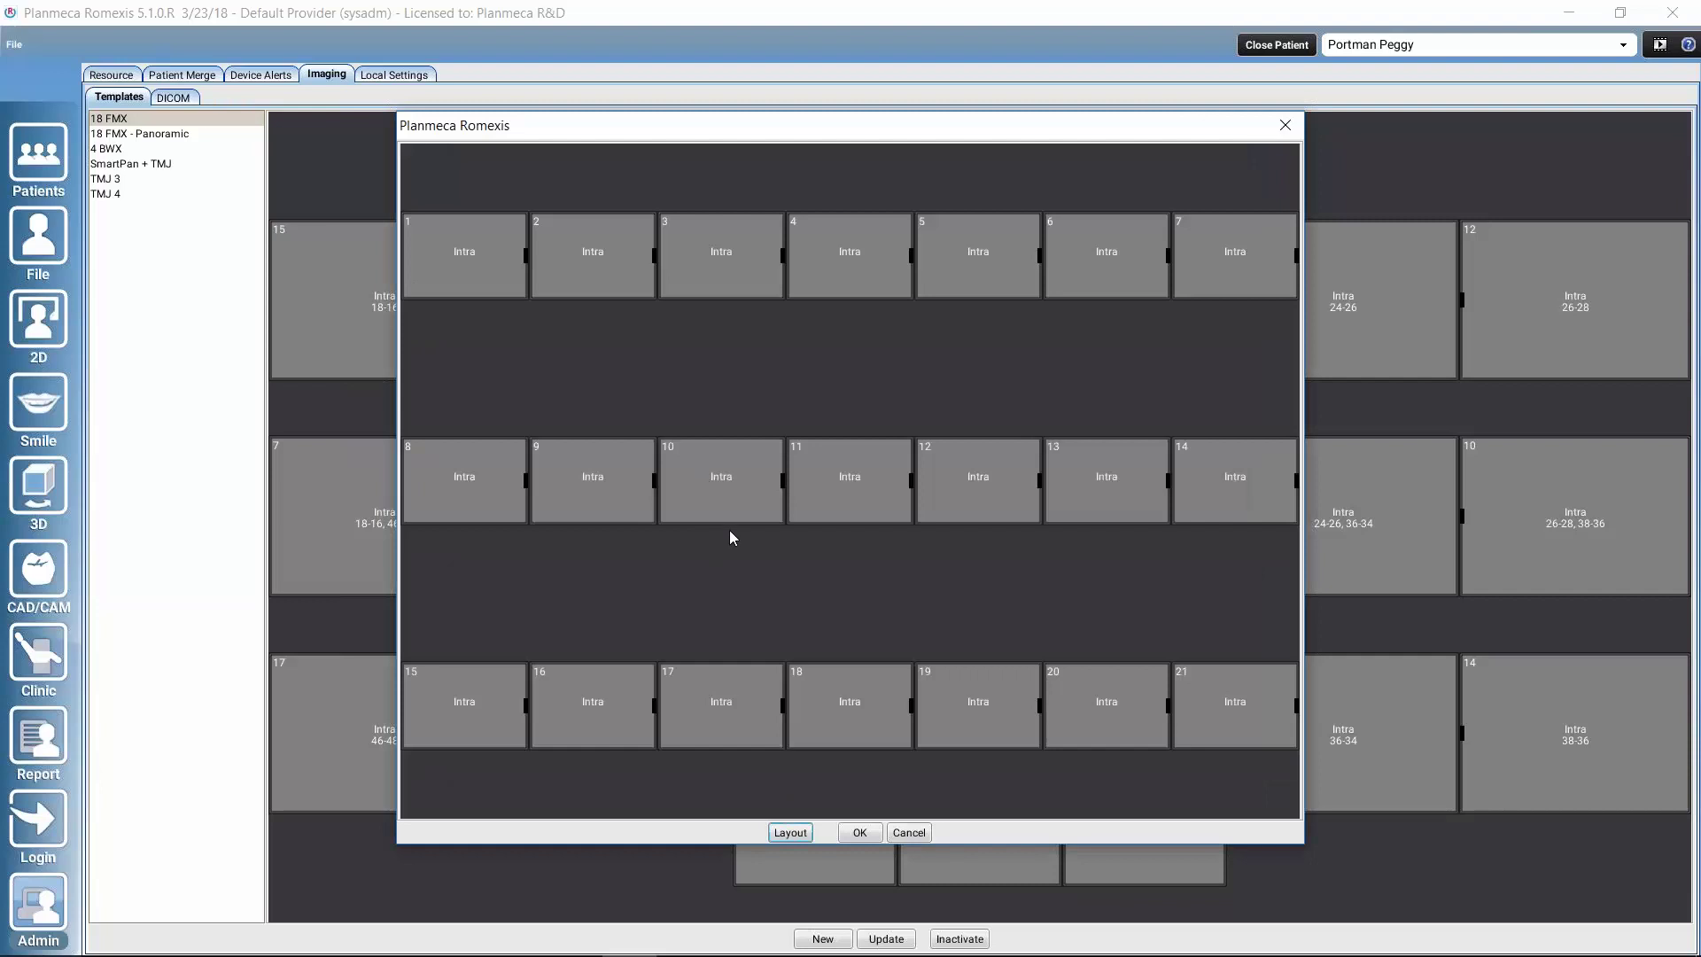
Step: Open the settings of the top row's third slot and set a vertical sensor orientation with the marker at the lower edge
drag(1013, 131, 851, 62)
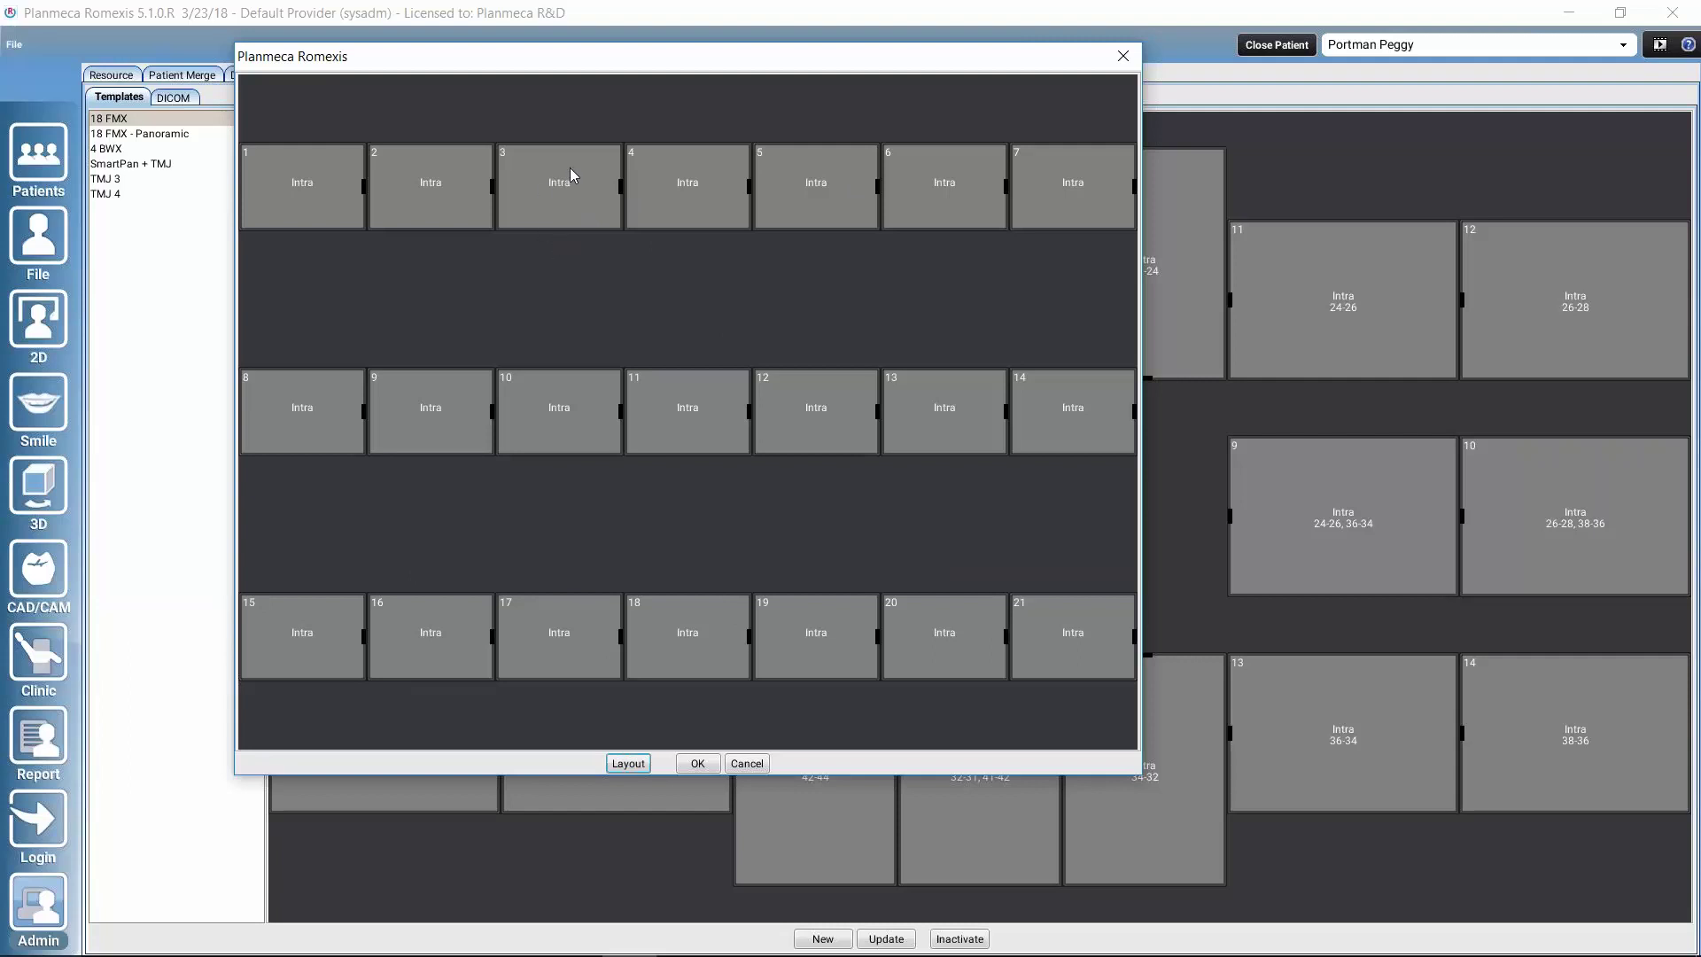
double_click(571, 199)
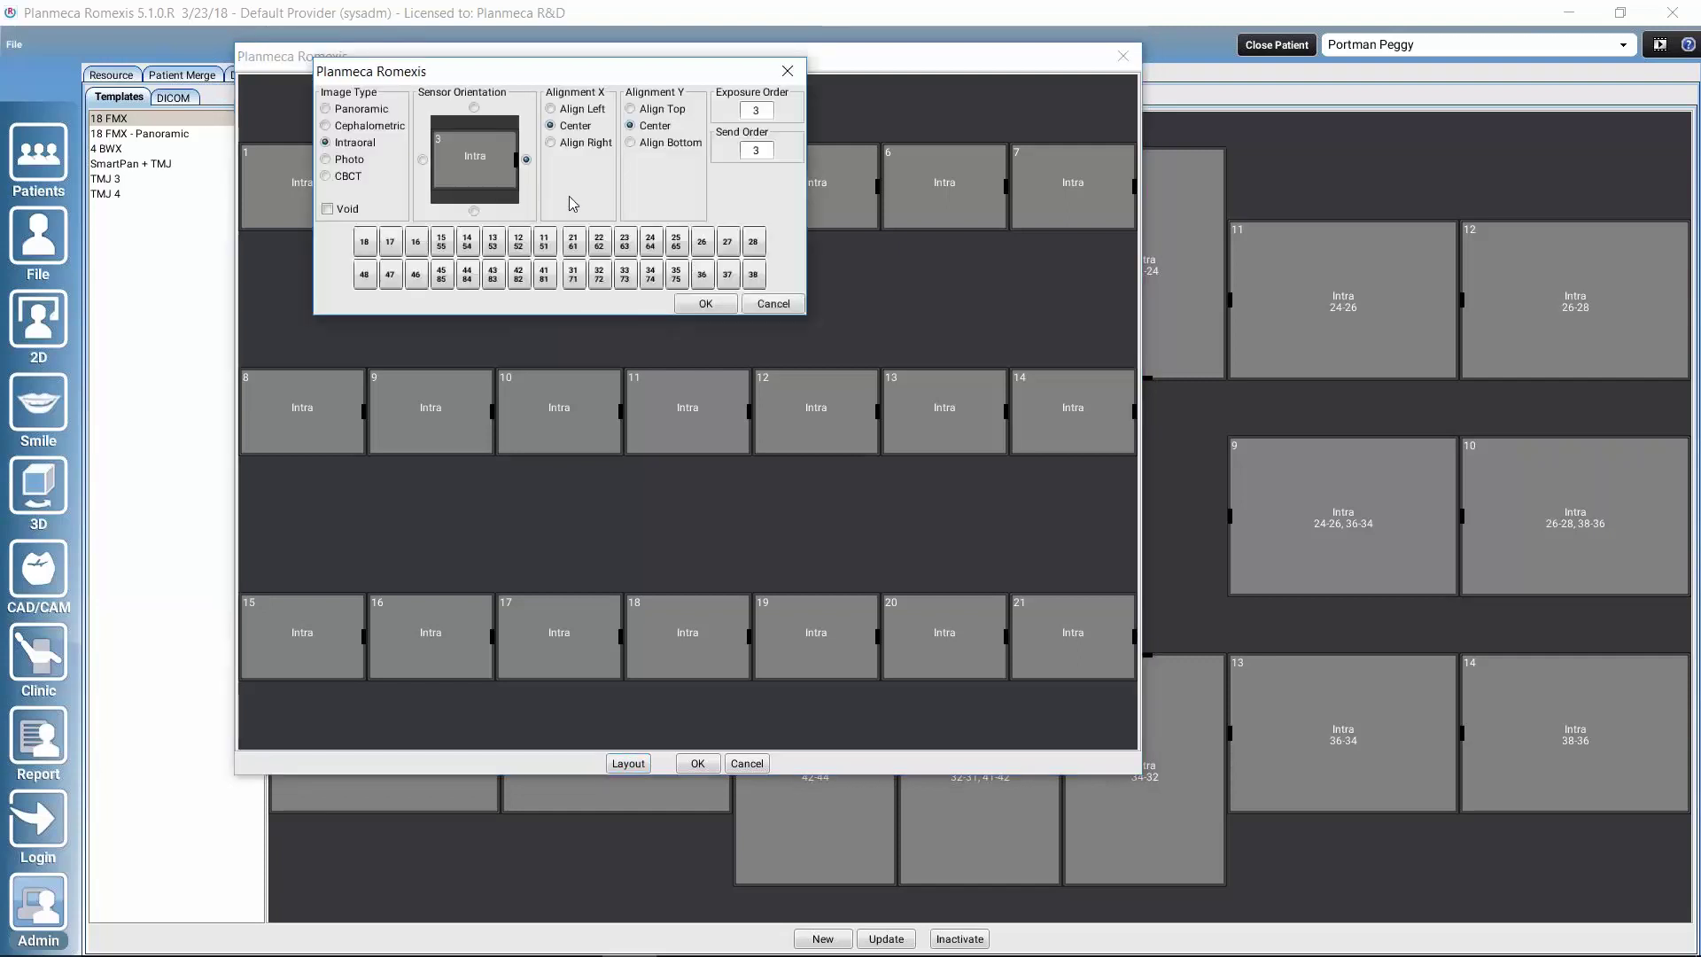
drag(636, 75, 662, 211)
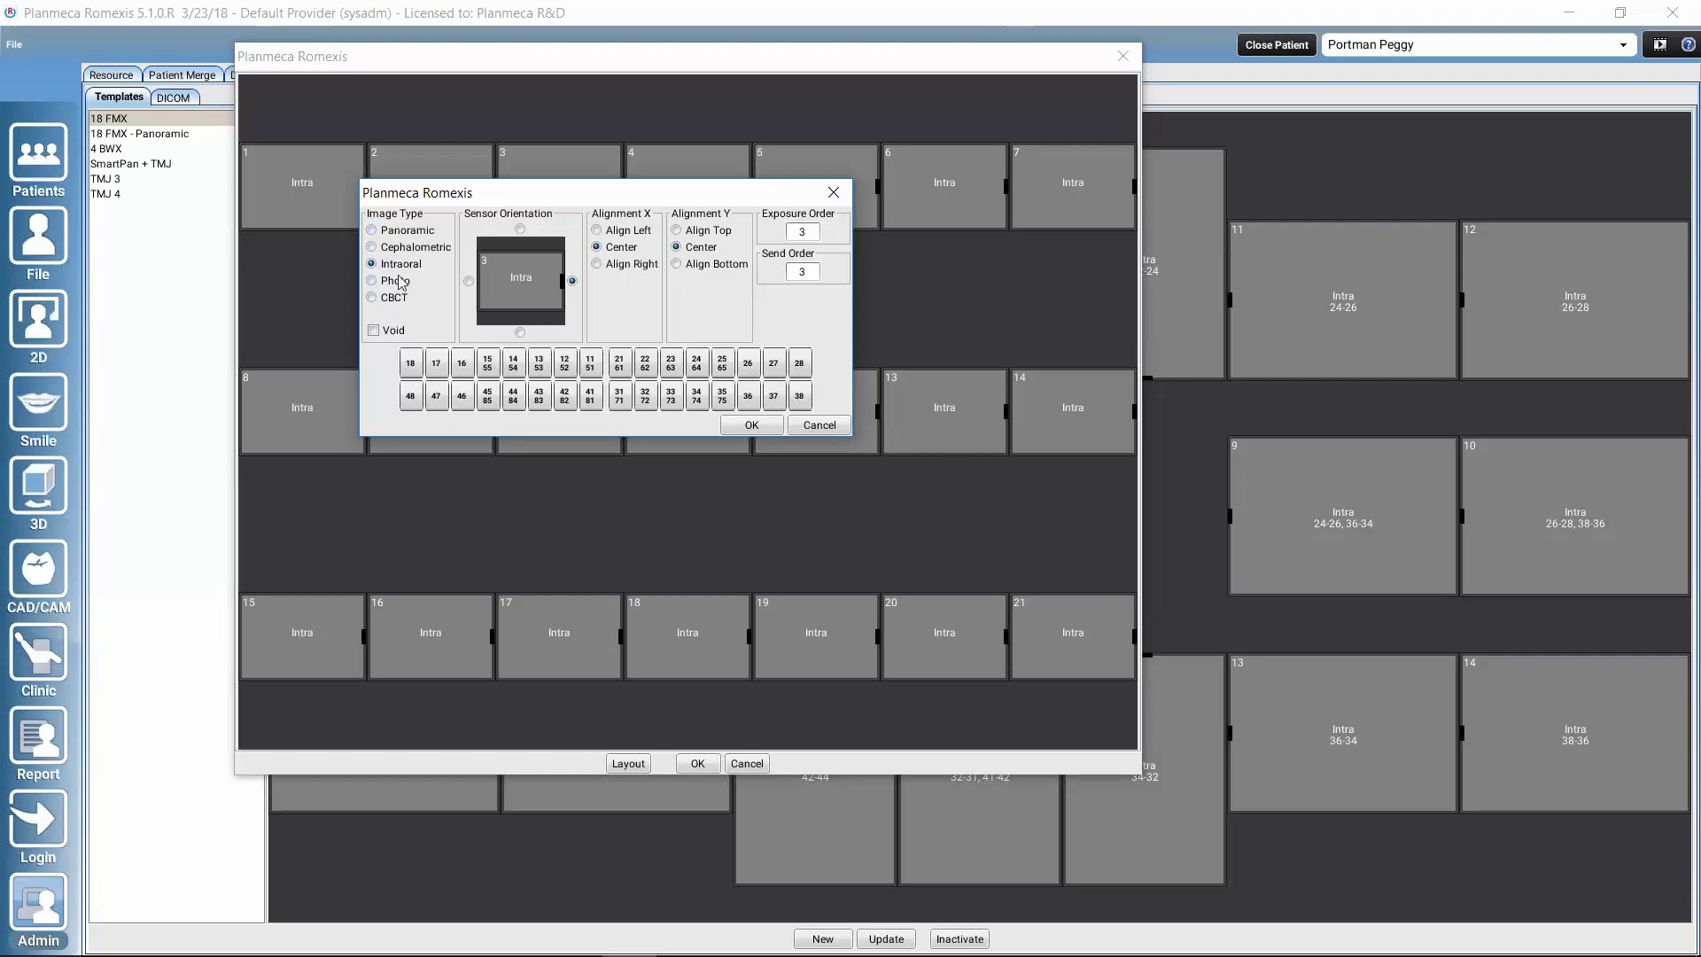
click(520, 333)
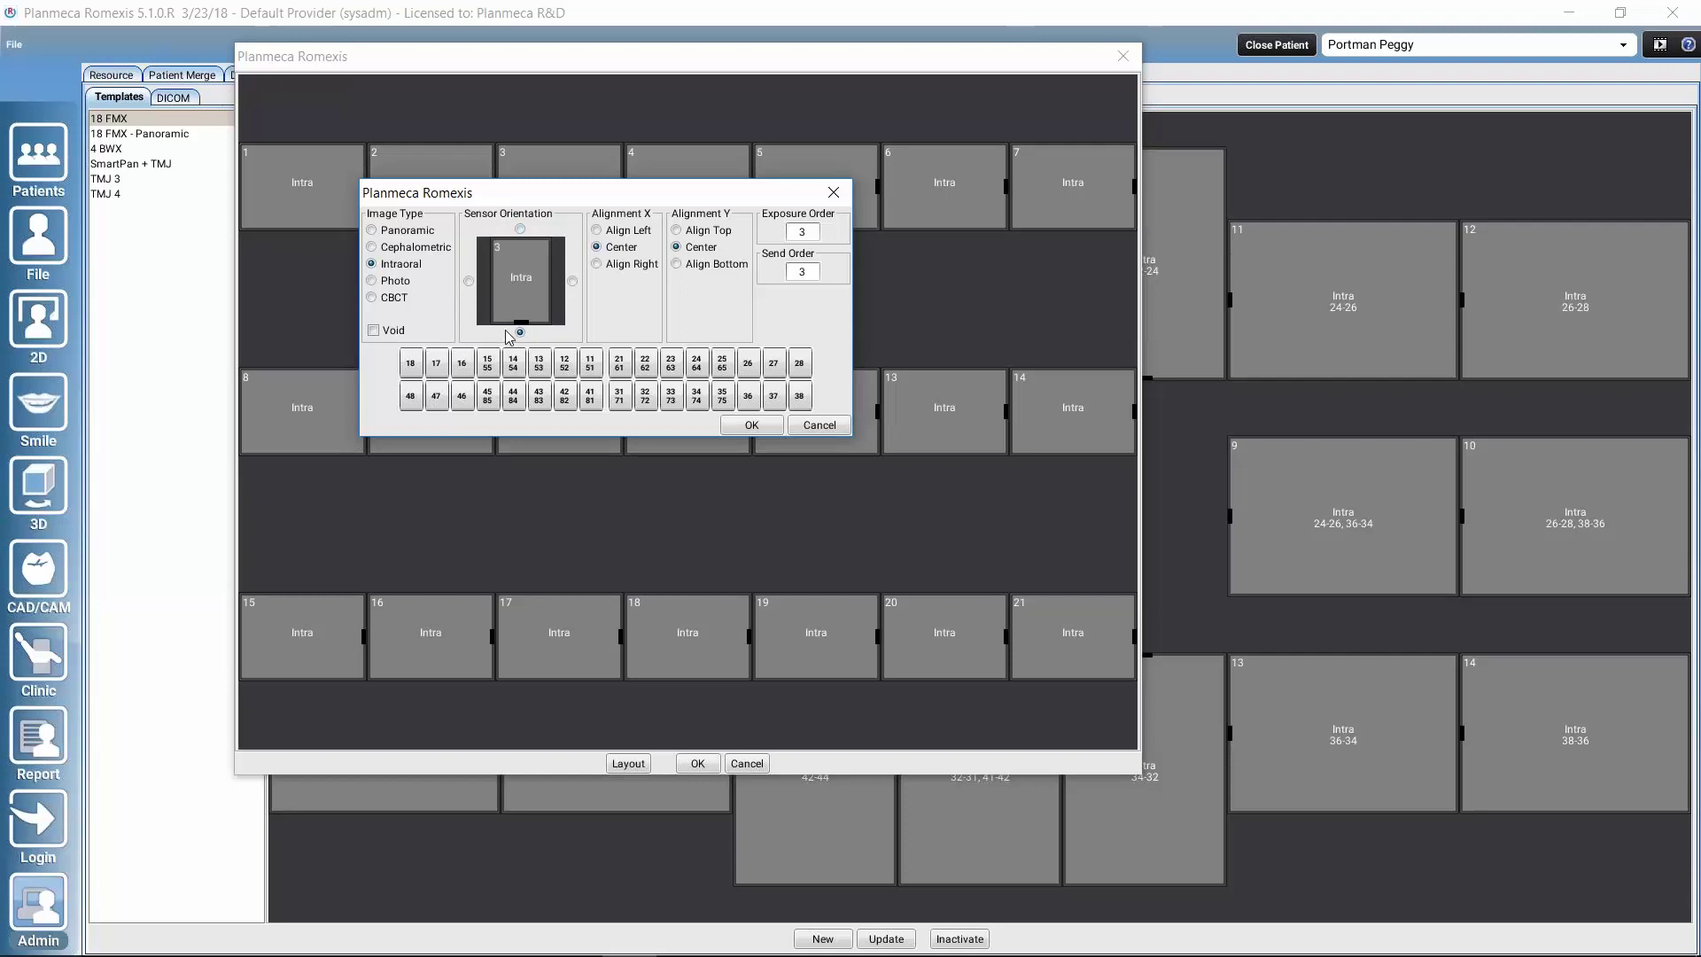
drag(728, 202, 740, 280)
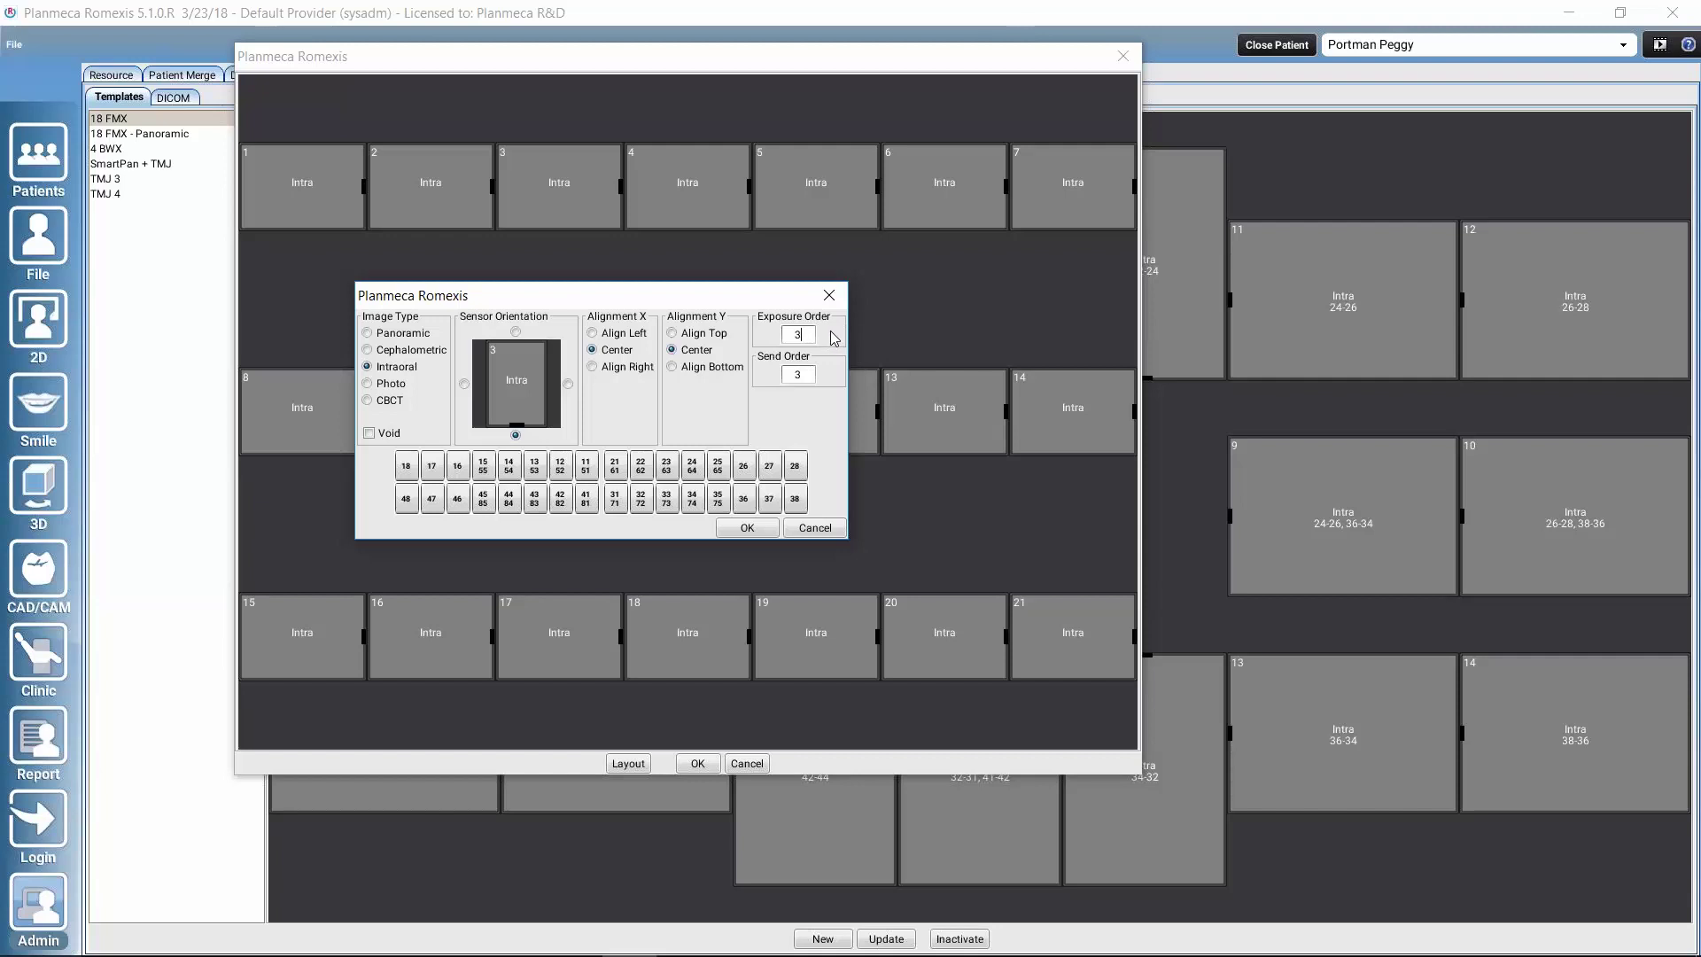
Step: Give the top row's third slot exposure order 1 and send order 0, and assign teeth 13 and 12 to it
text(1)
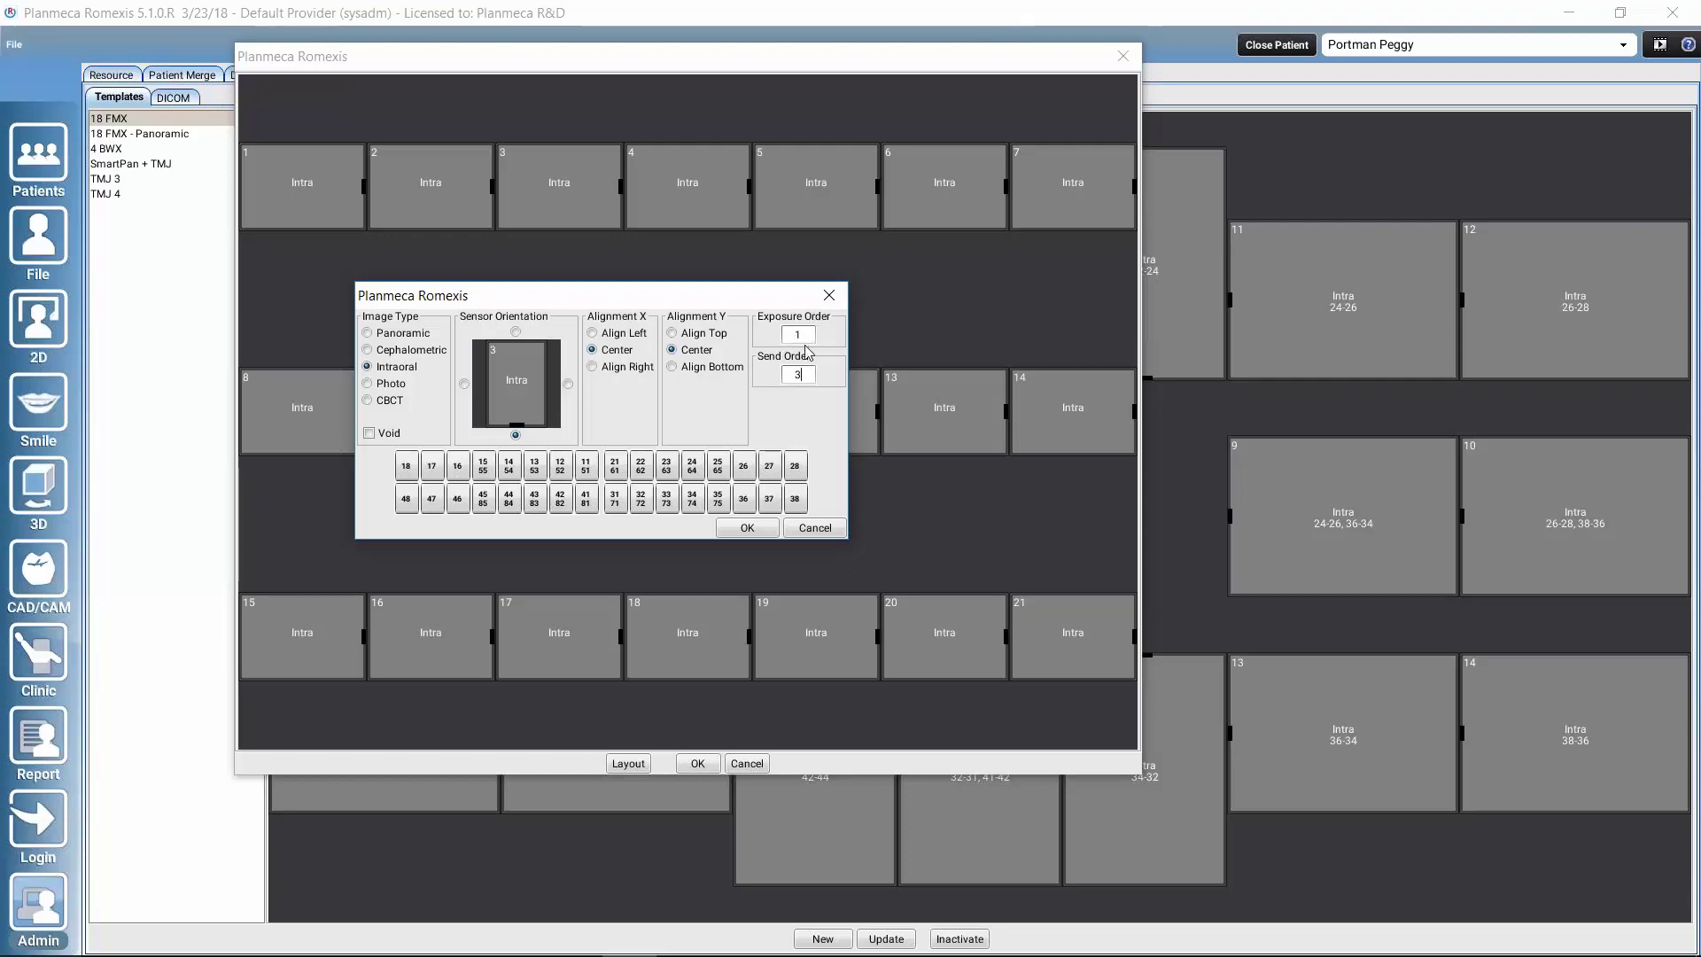
click(795, 370)
key(BackSpace)
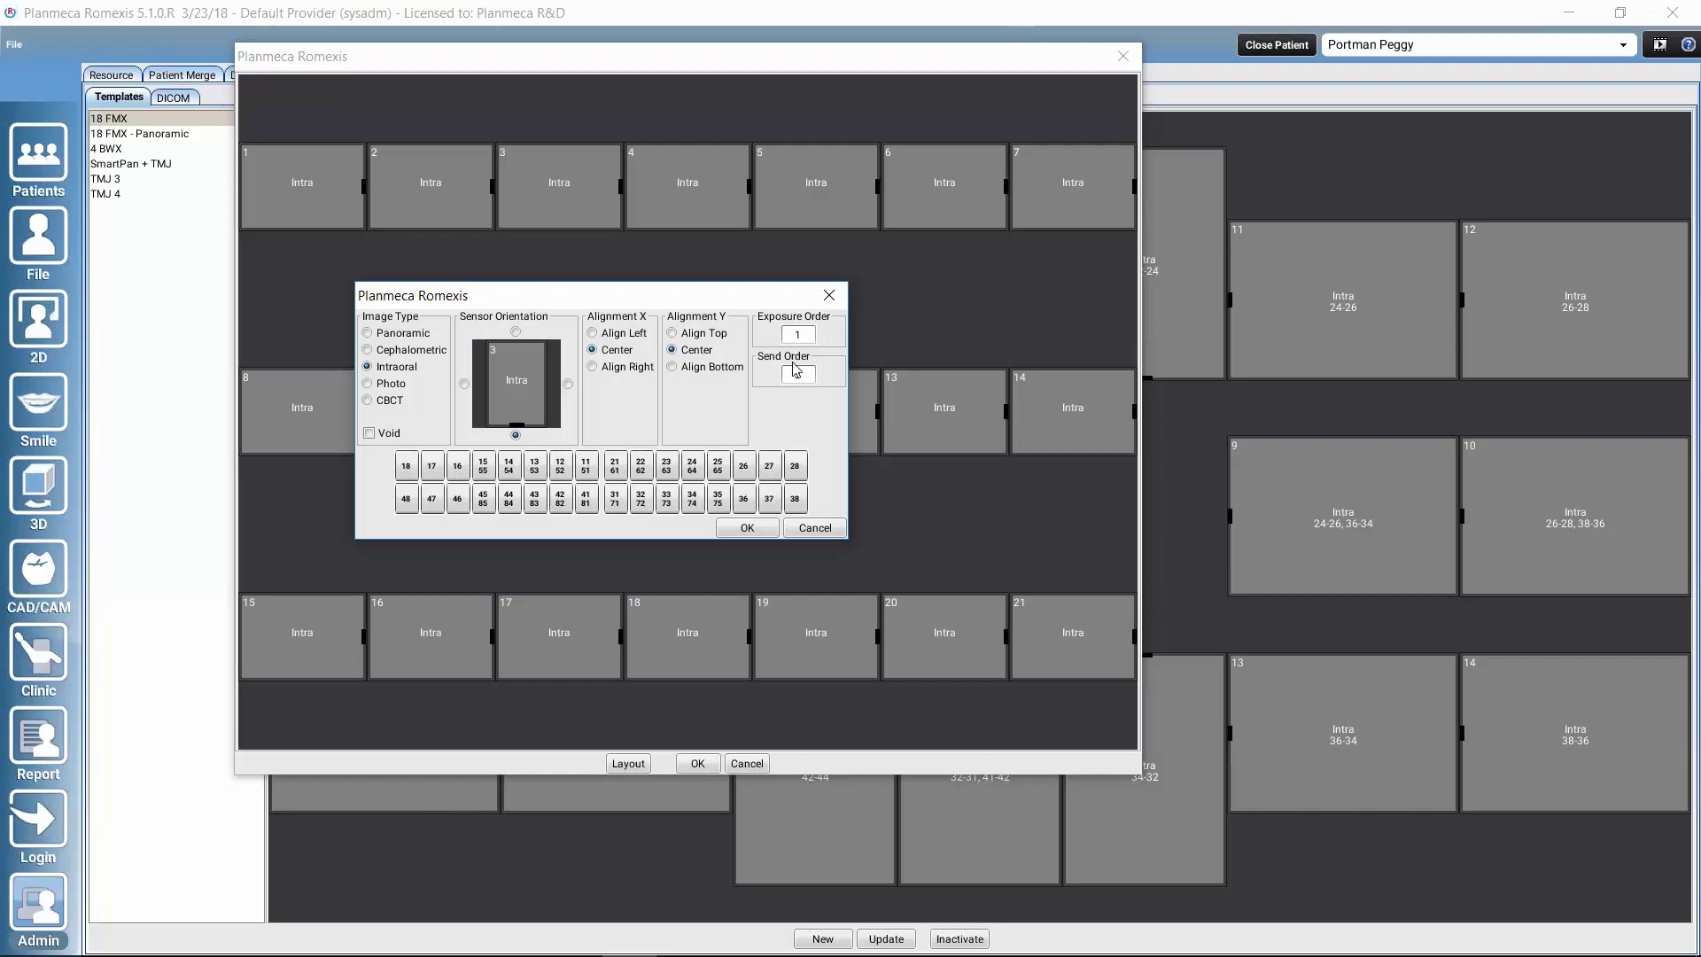
text(3)
drag(536, 474, 560, 472)
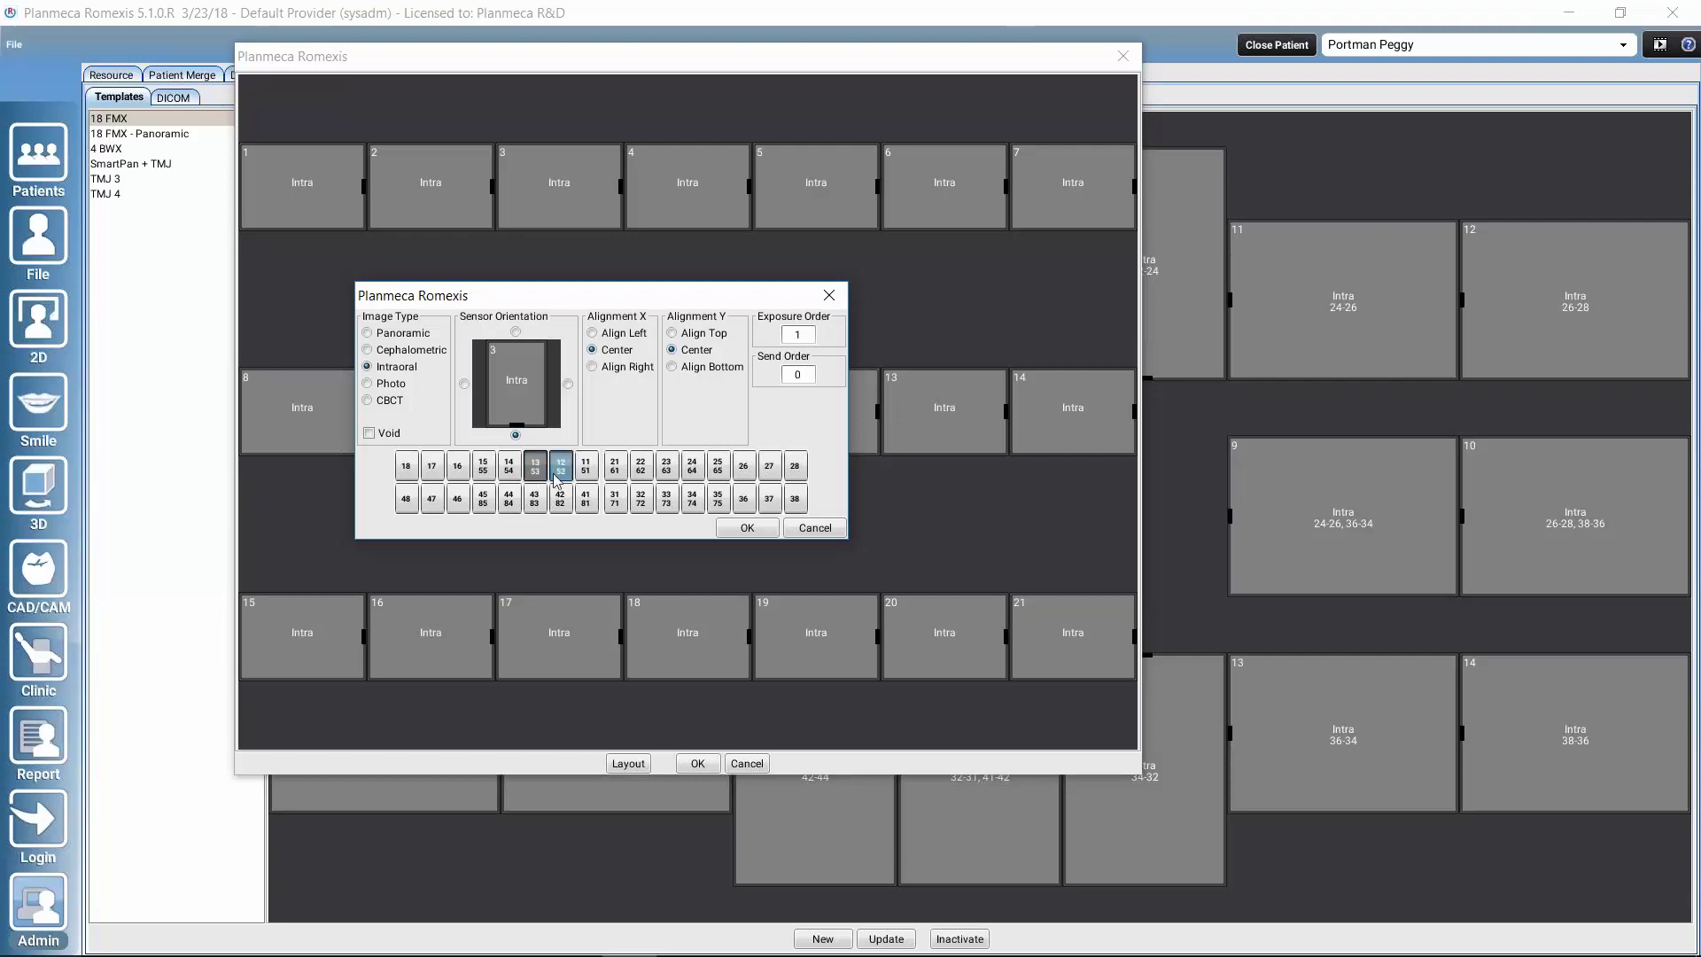
click(746, 528)
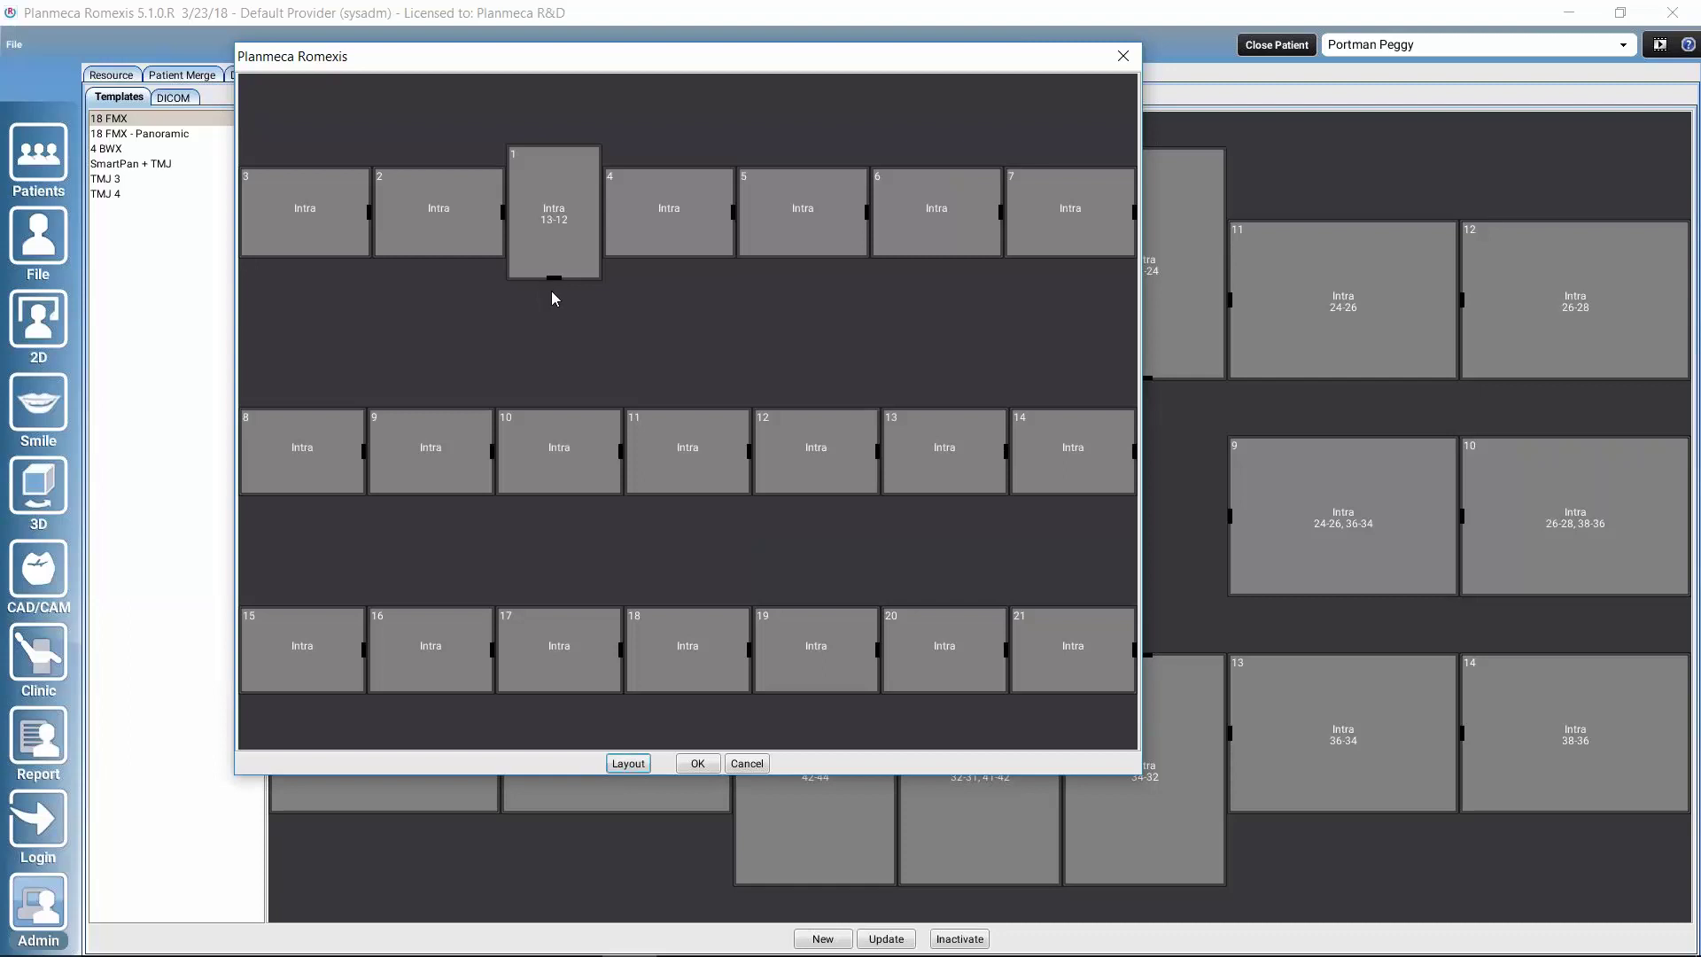
Step: For the top row's fourth slot, set a vertical sensor orientation with the marker at the lower edge and assign teeth 12, 11, 21 and 22
double_click(680, 231)
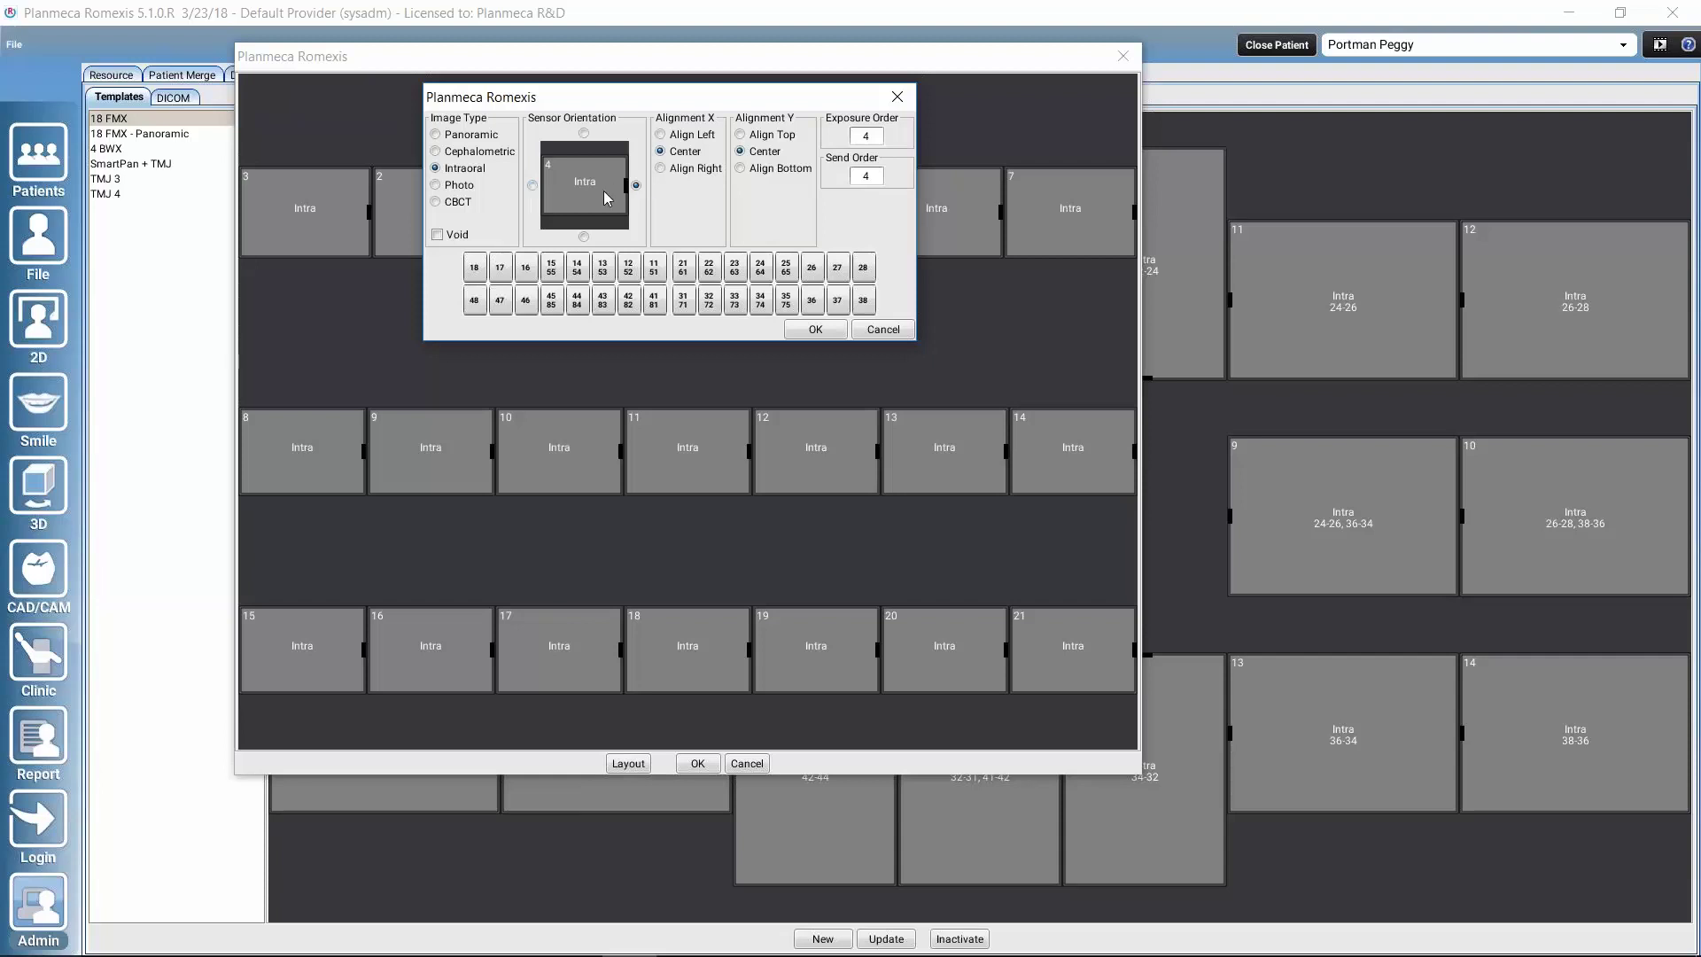
click(583, 237)
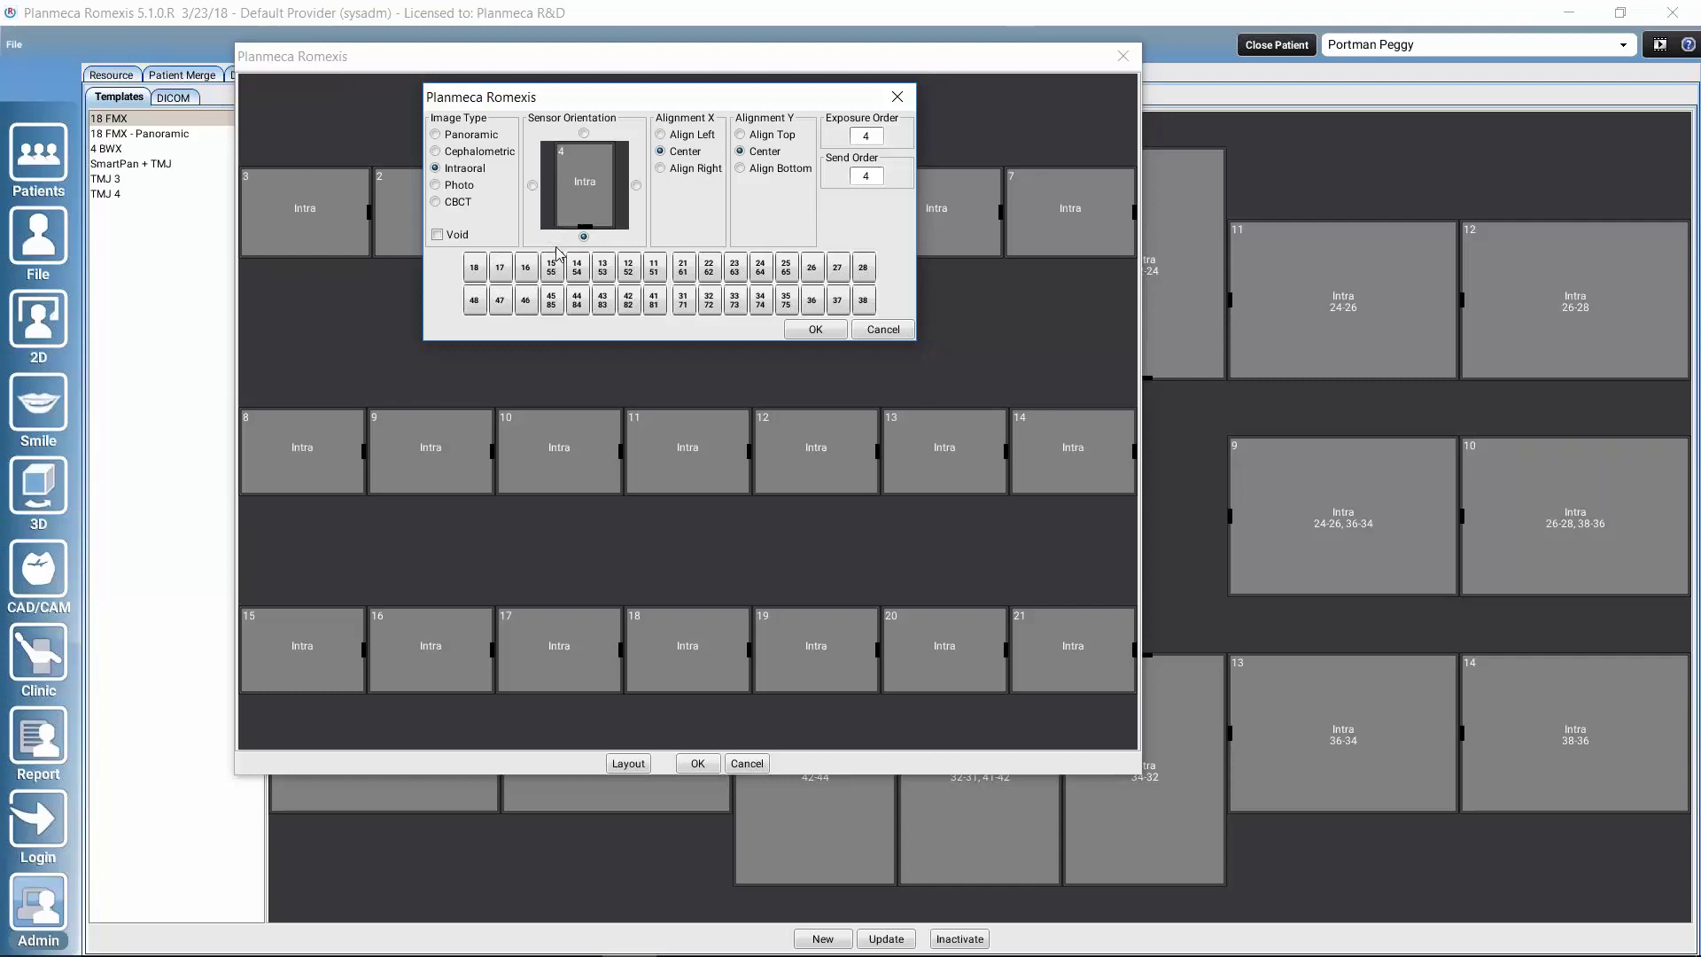
click(628, 267)
click(654, 271)
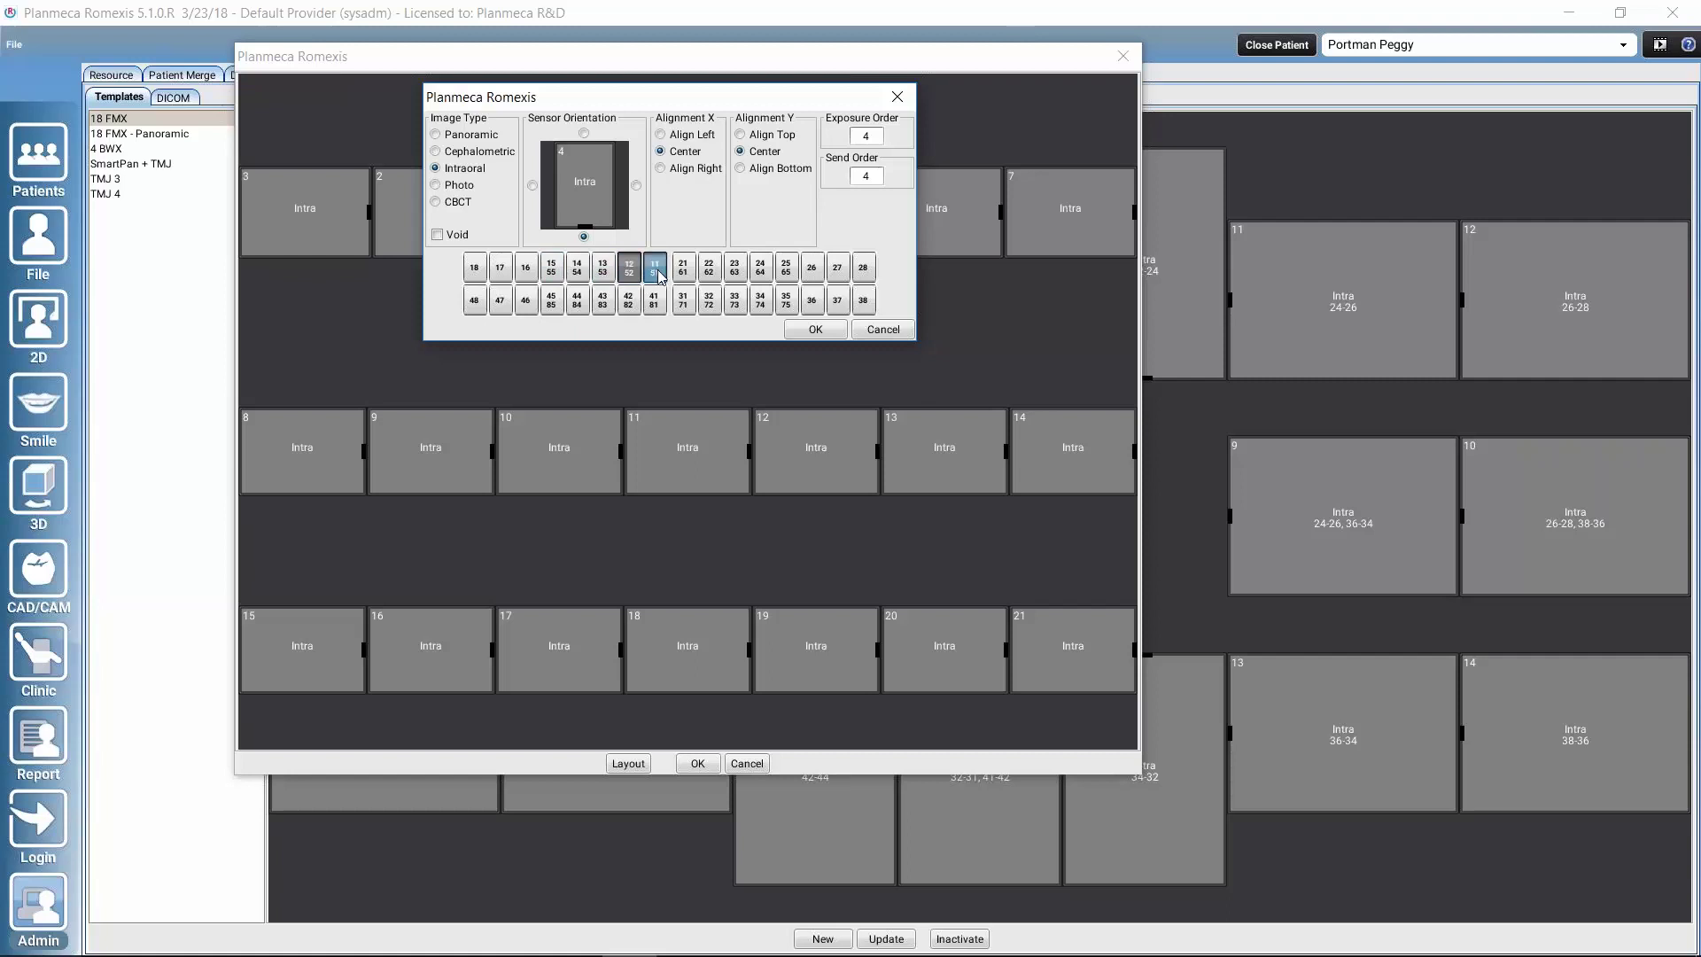
click(683, 268)
click(710, 268)
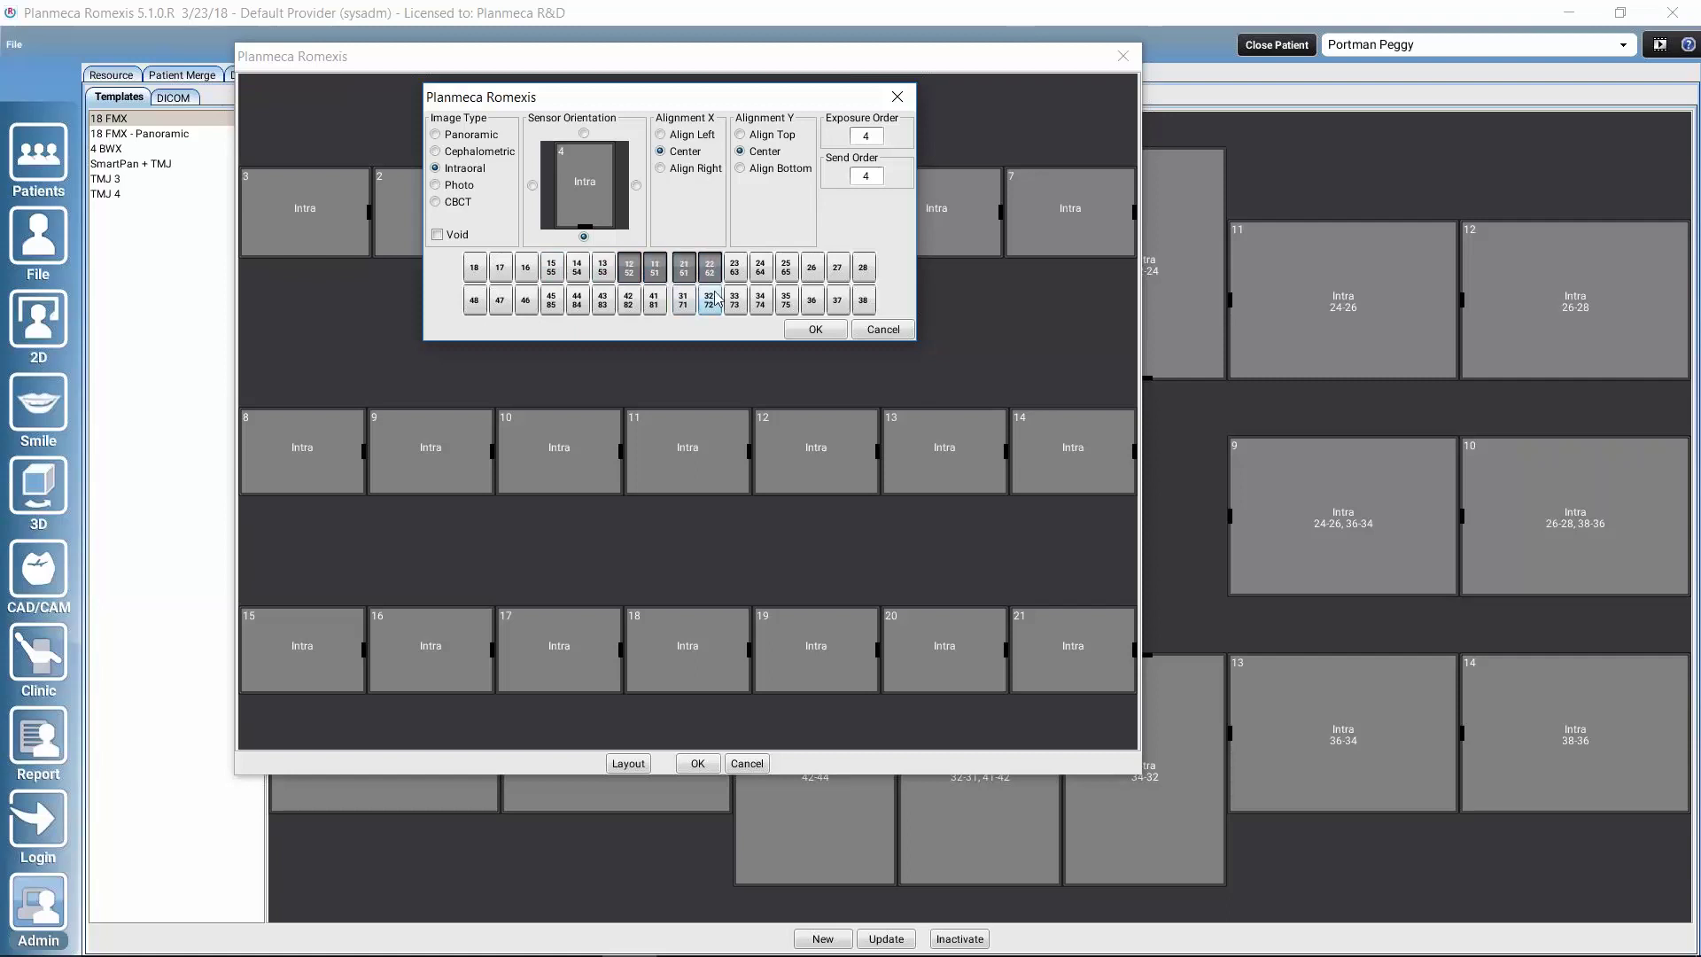
Step: Give the top row's fourth slot exposure order 2 and send order 0, and apply its settings
double_click(872, 137)
text(2)
double_click(865, 175)
text(0)
click(812, 331)
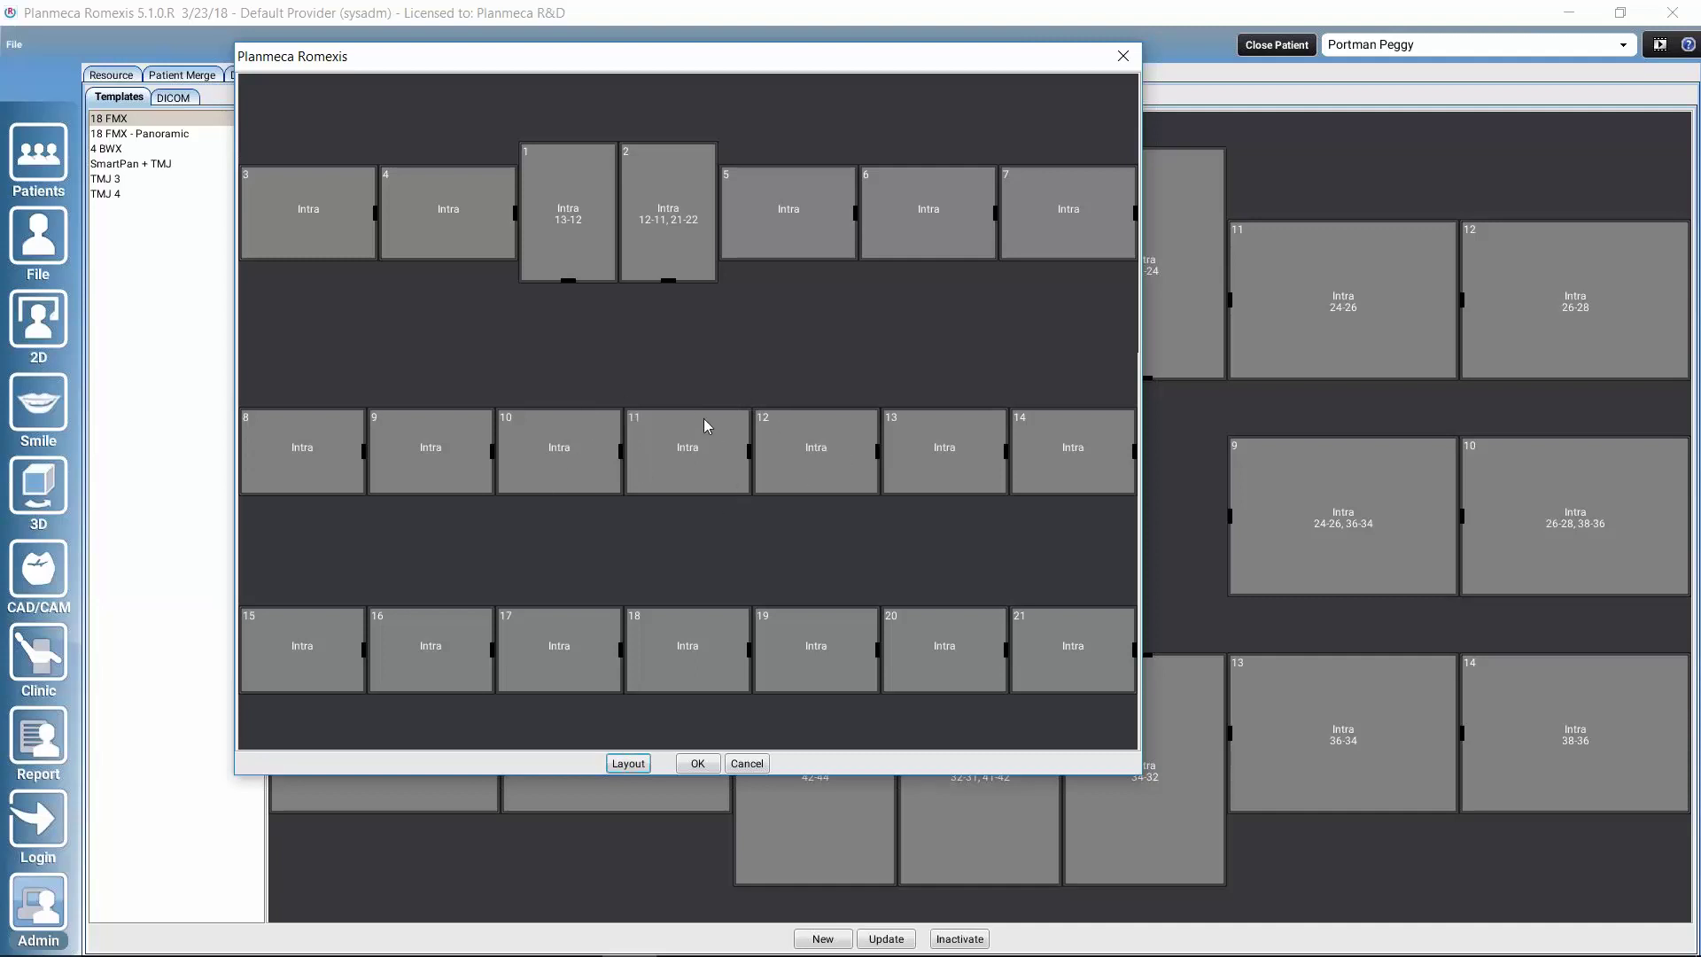
Step: Mark the third, fourth and fifth image slots of the middle row as void
double_click(560, 458)
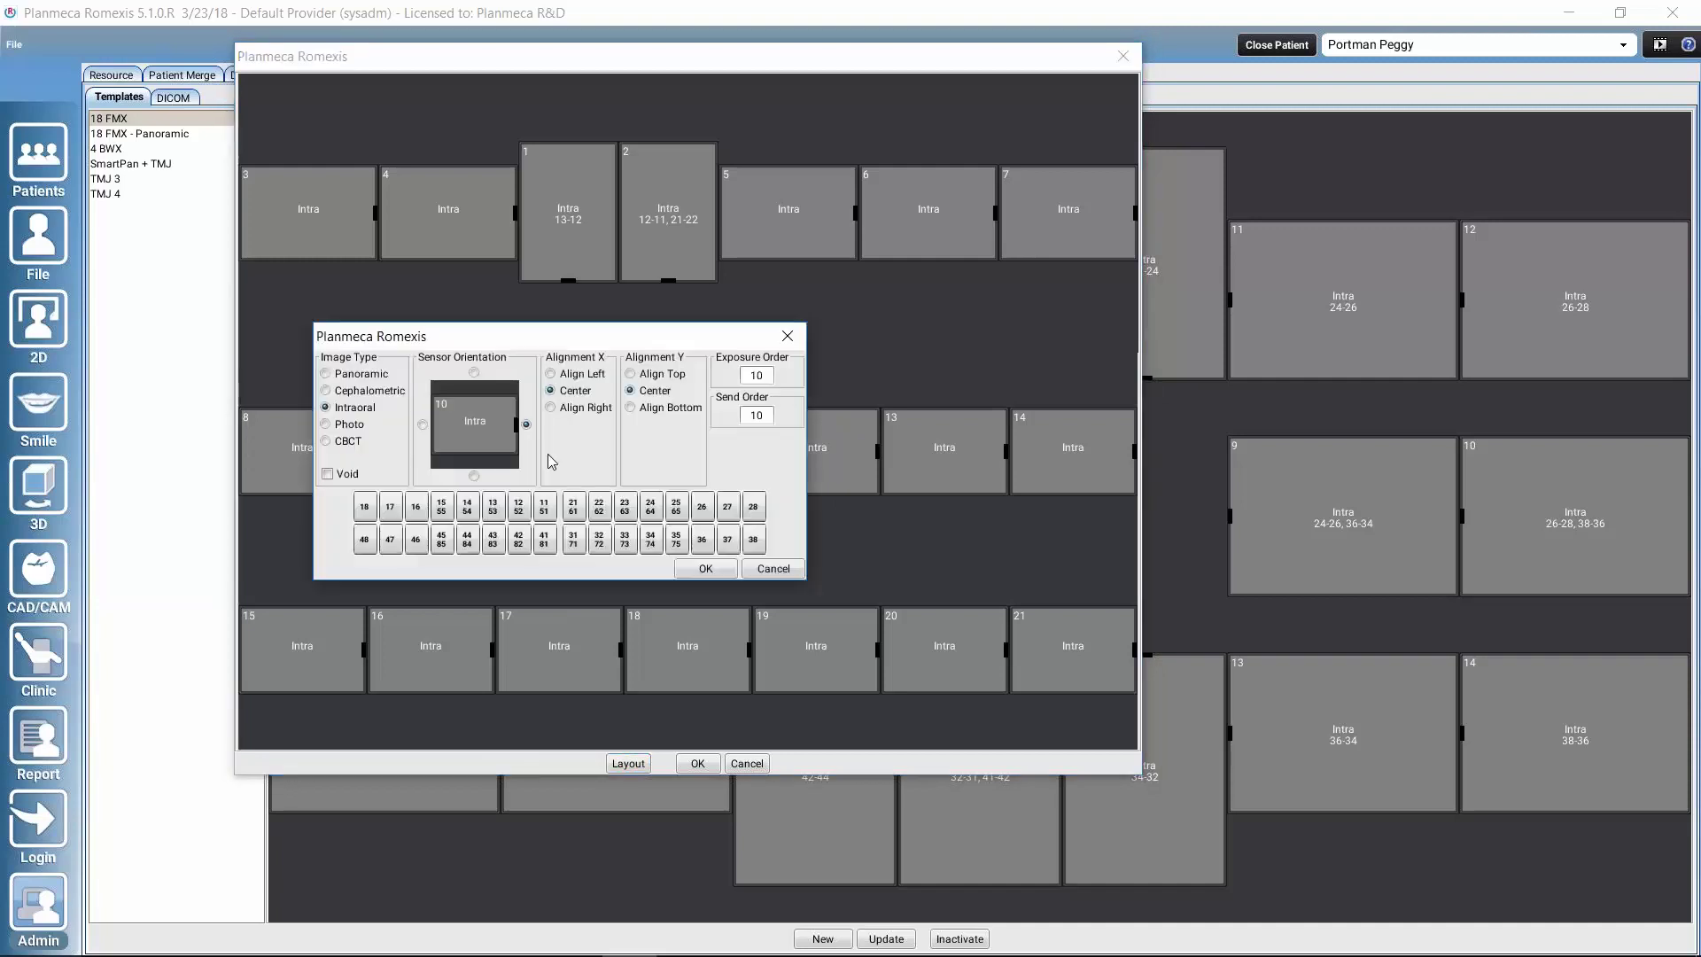
click(327, 474)
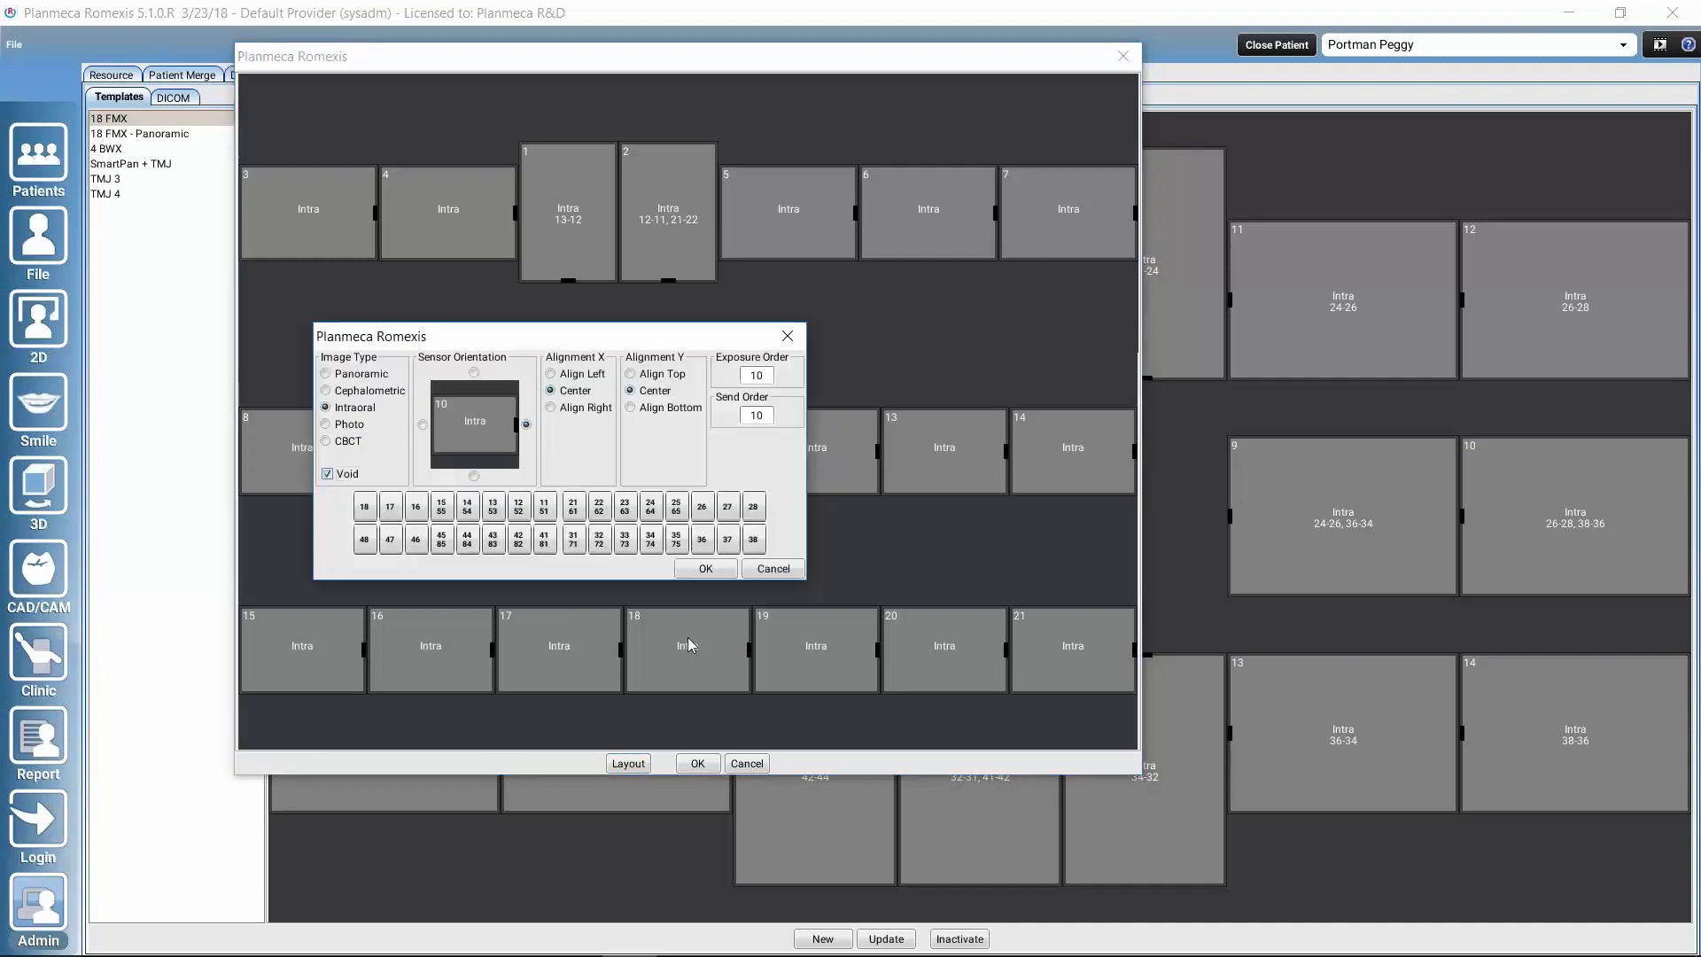
click(705, 568)
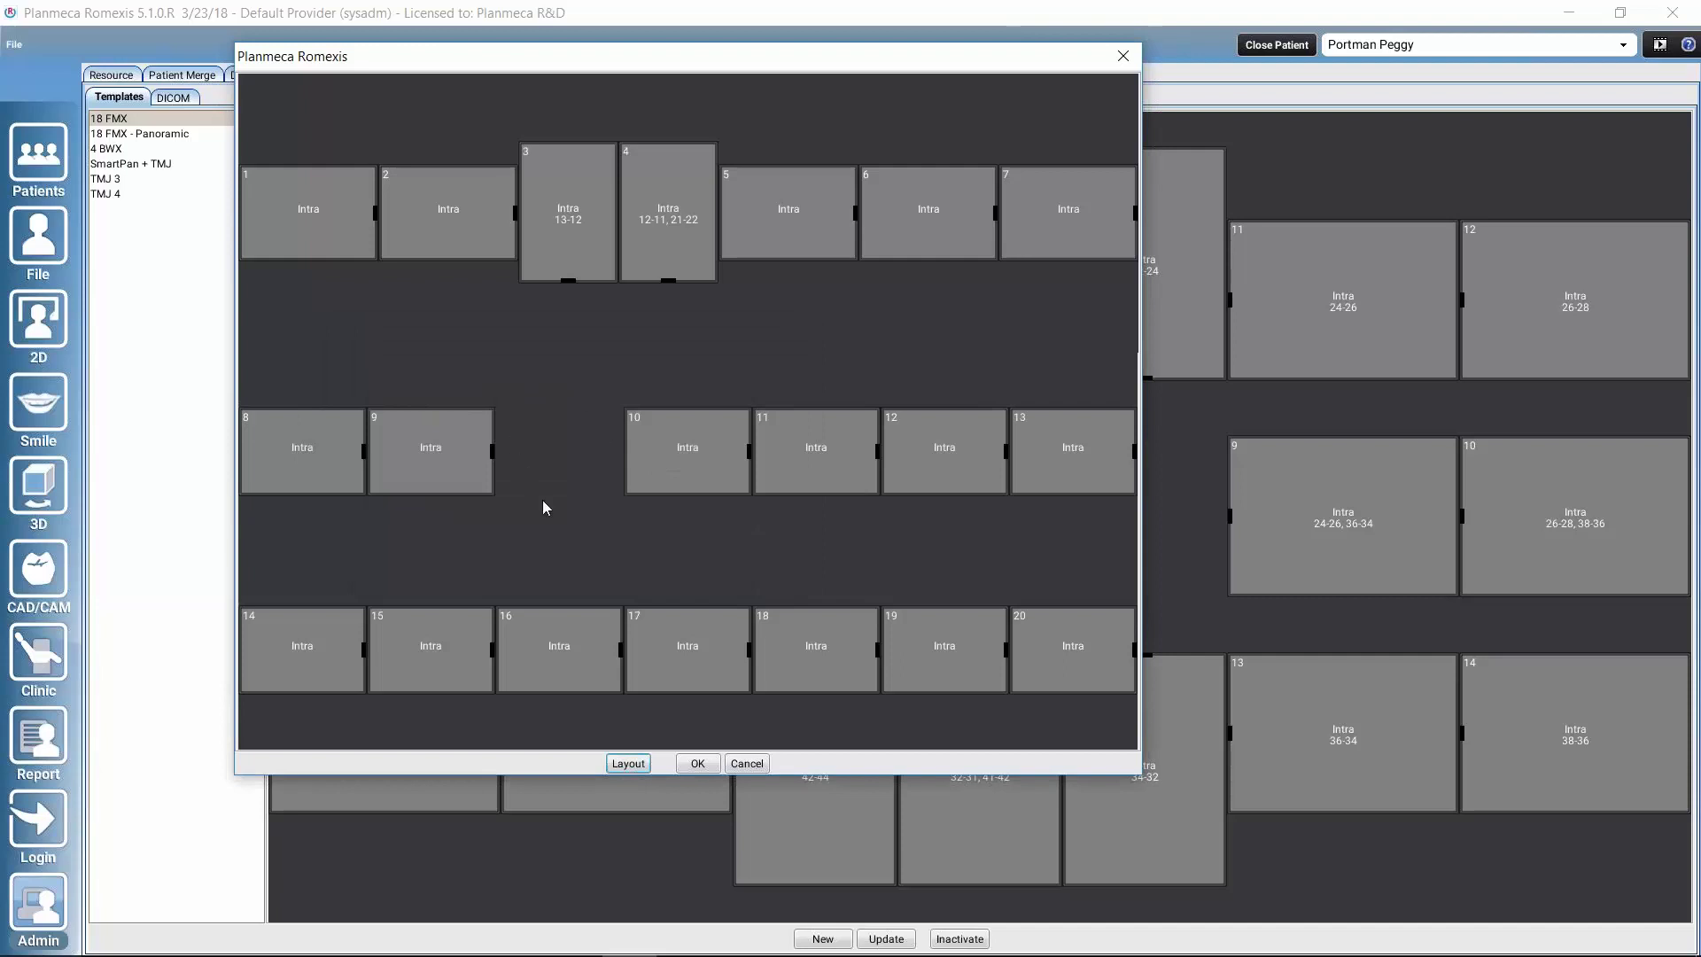
double_click(684, 441)
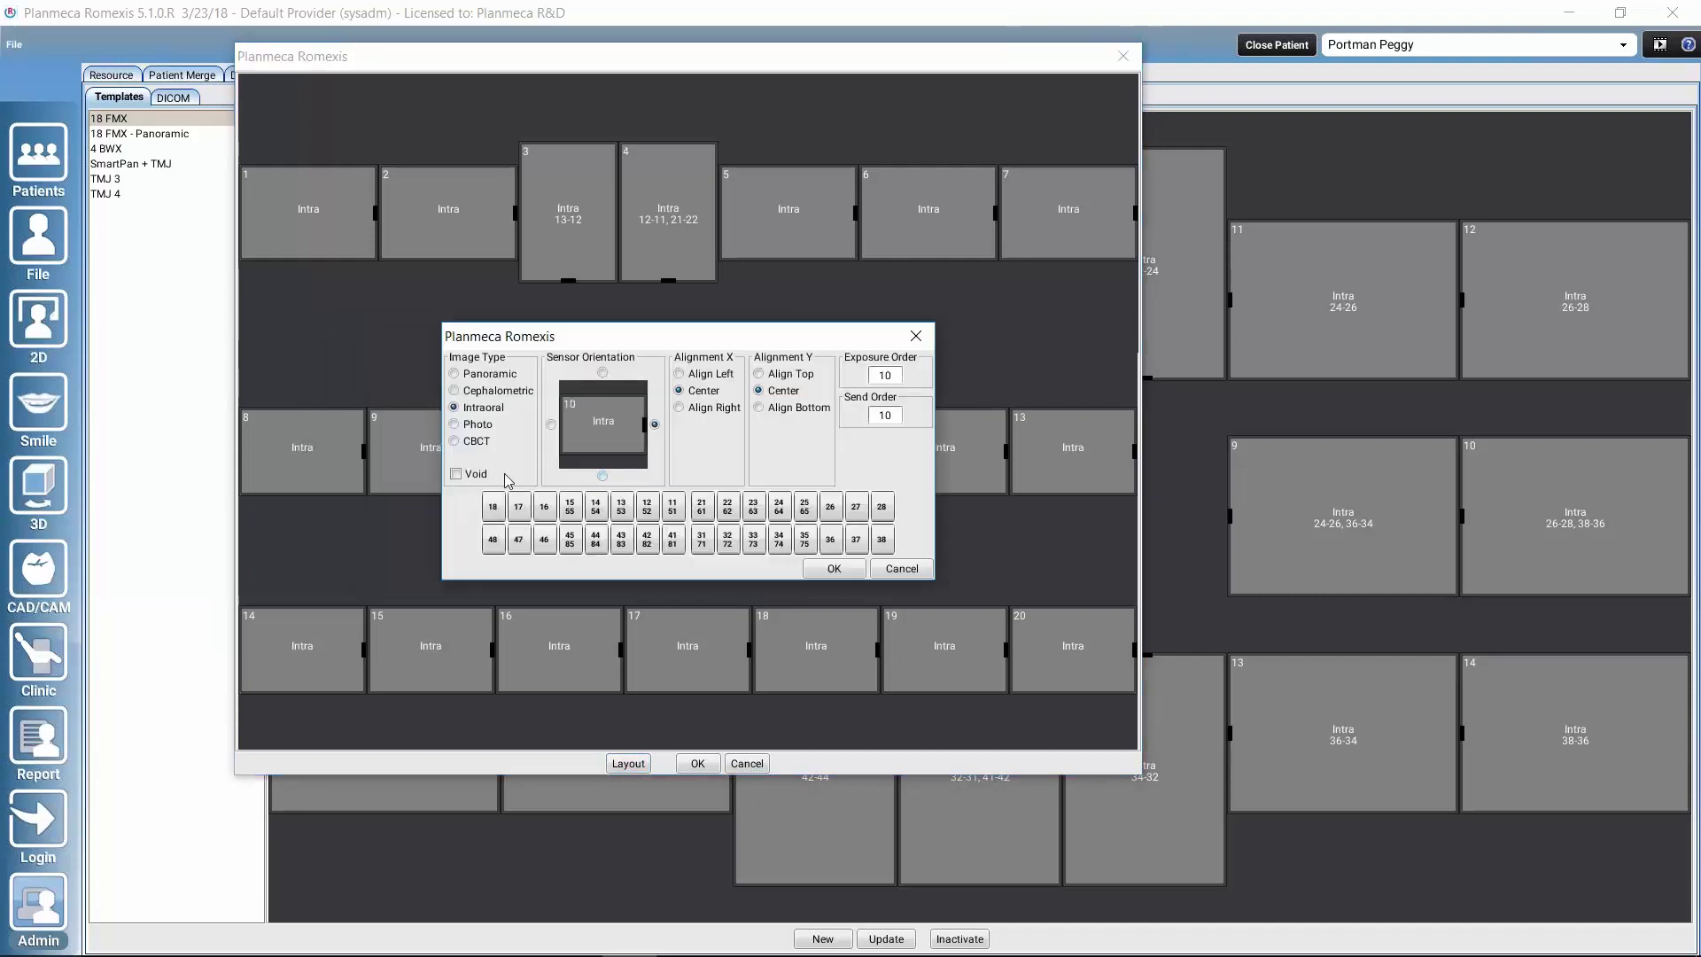
click(470, 479)
click(833, 567)
double_click(836, 455)
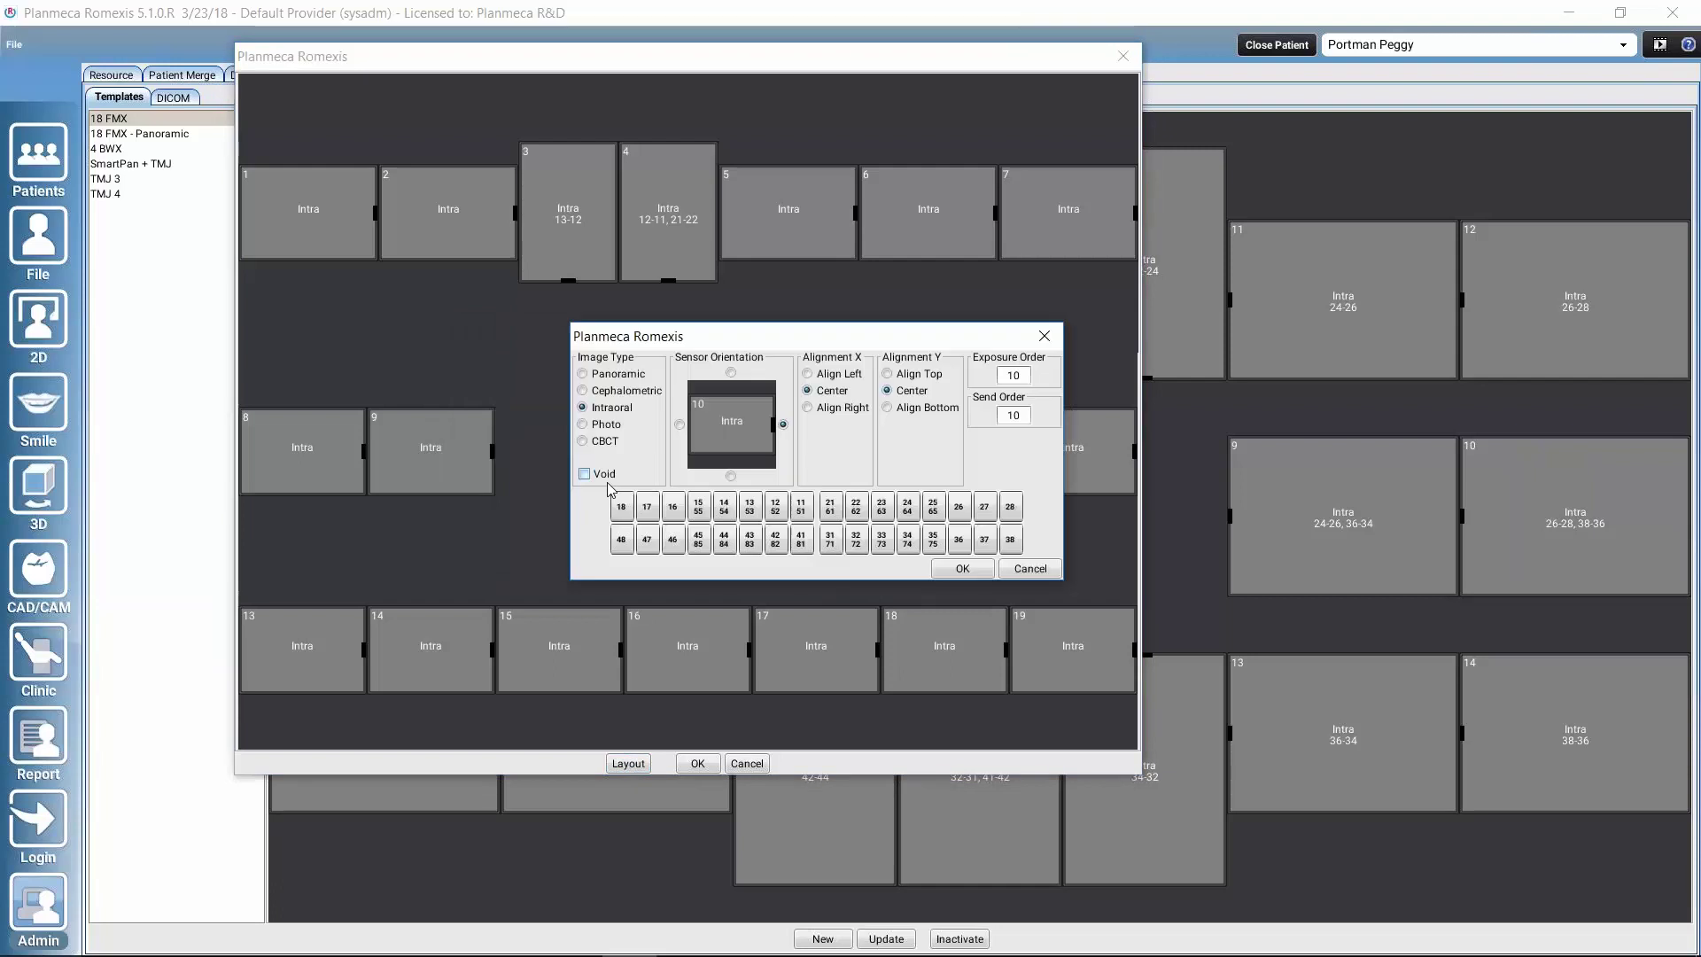
click(962, 567)
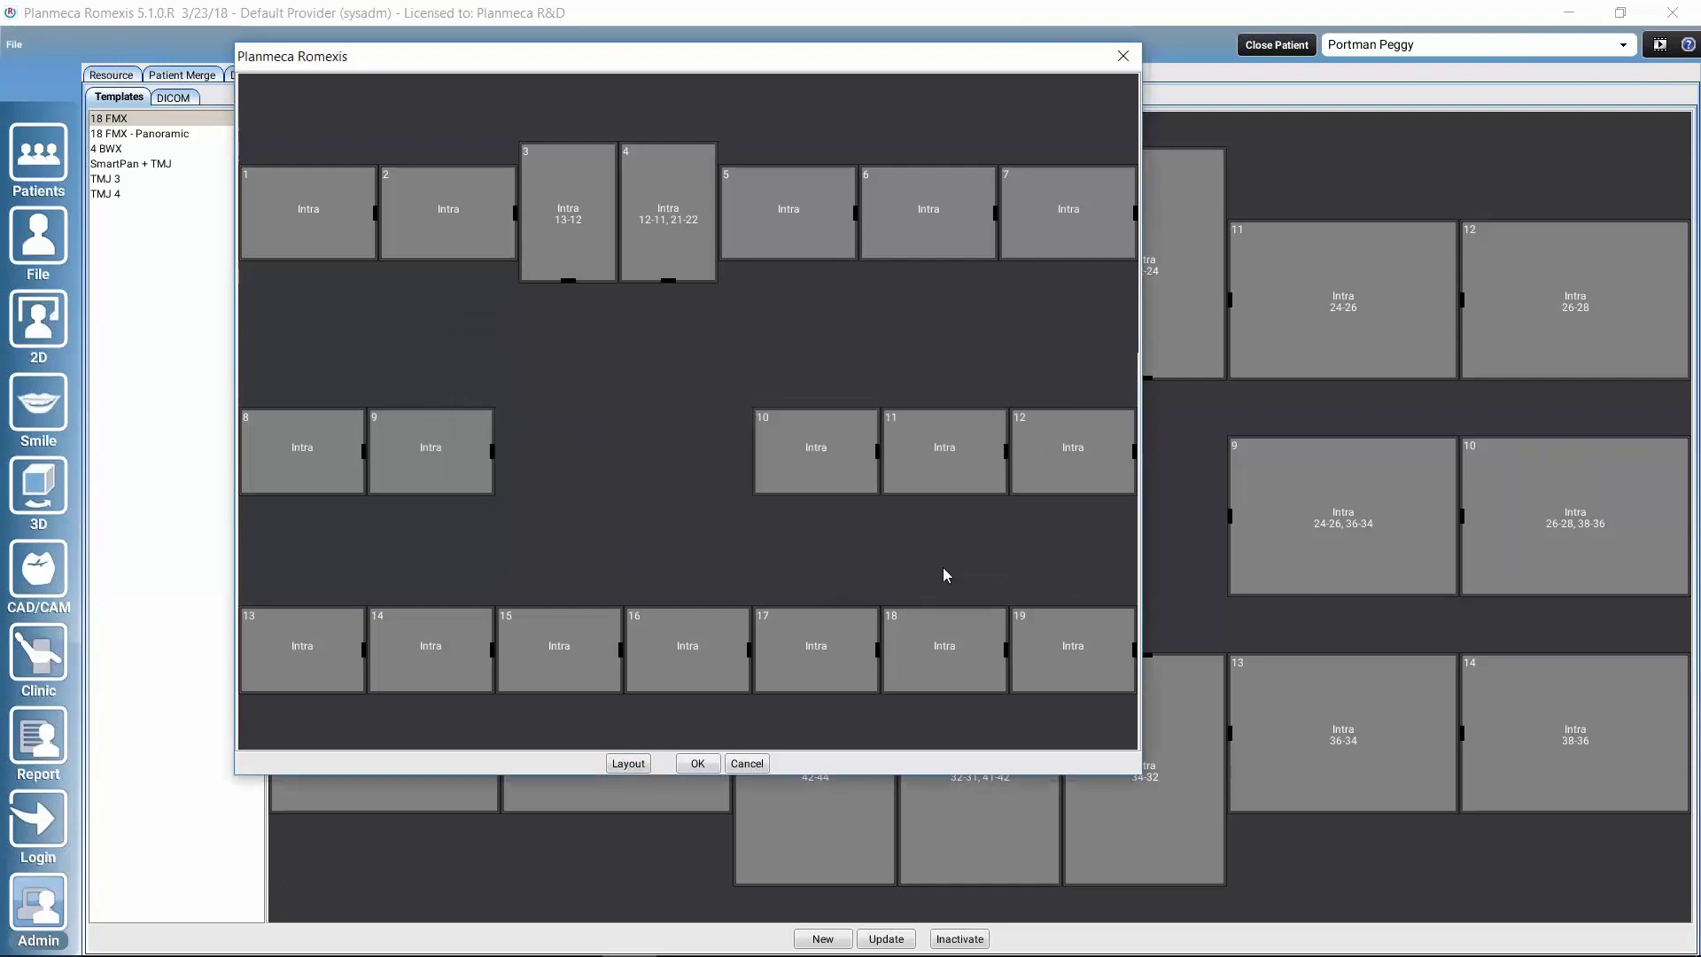